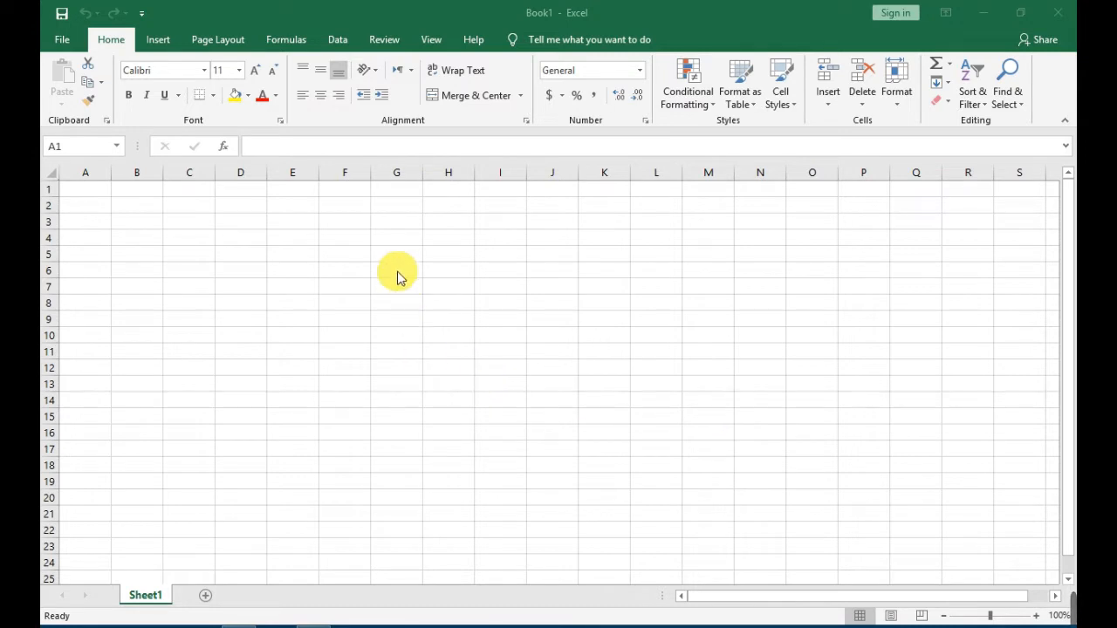
Open the recent workbook Vacancy Status Calc from the Documents folder.
{"action": "left_click", "coordinate": [220, 41]}
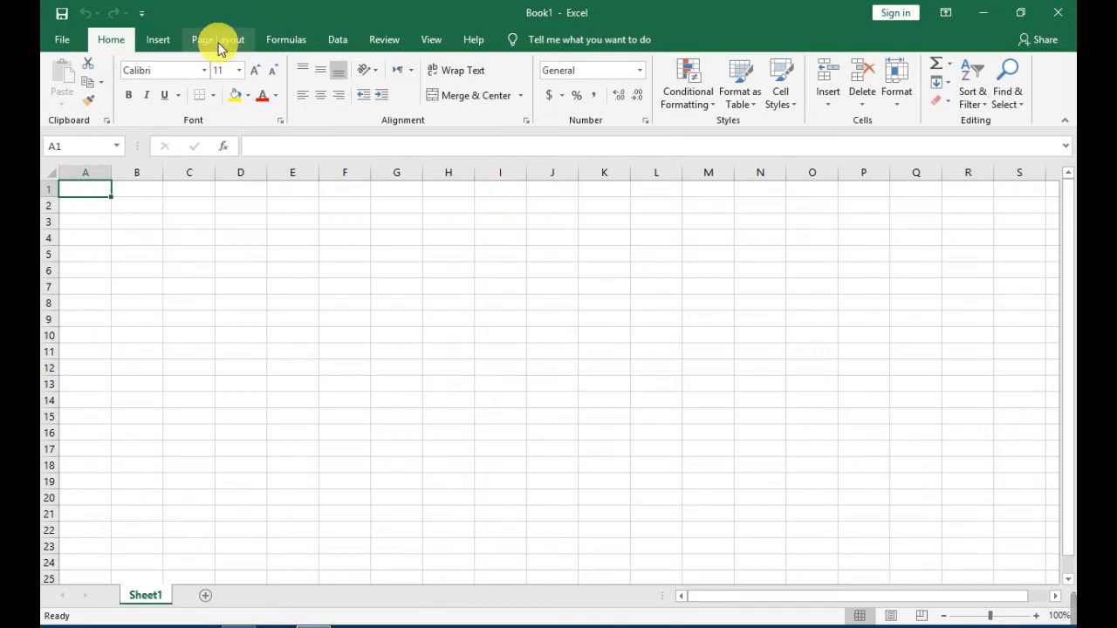
{"action": "left_click", "coordinate": [220, 41]}
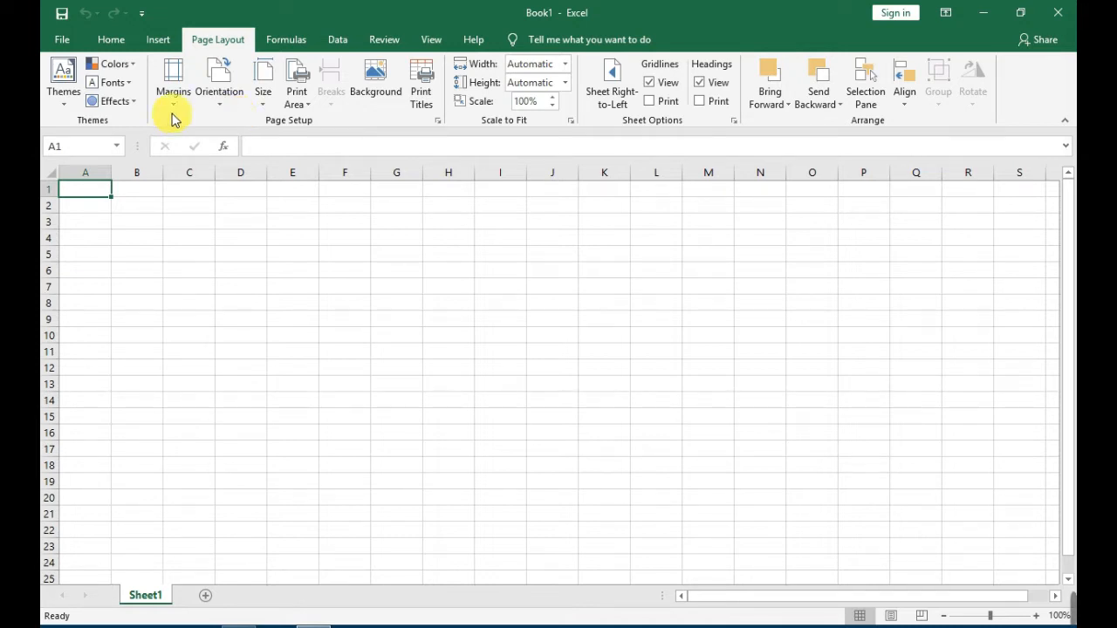
{"action": "left_click", "coordinate": [62, 41]}
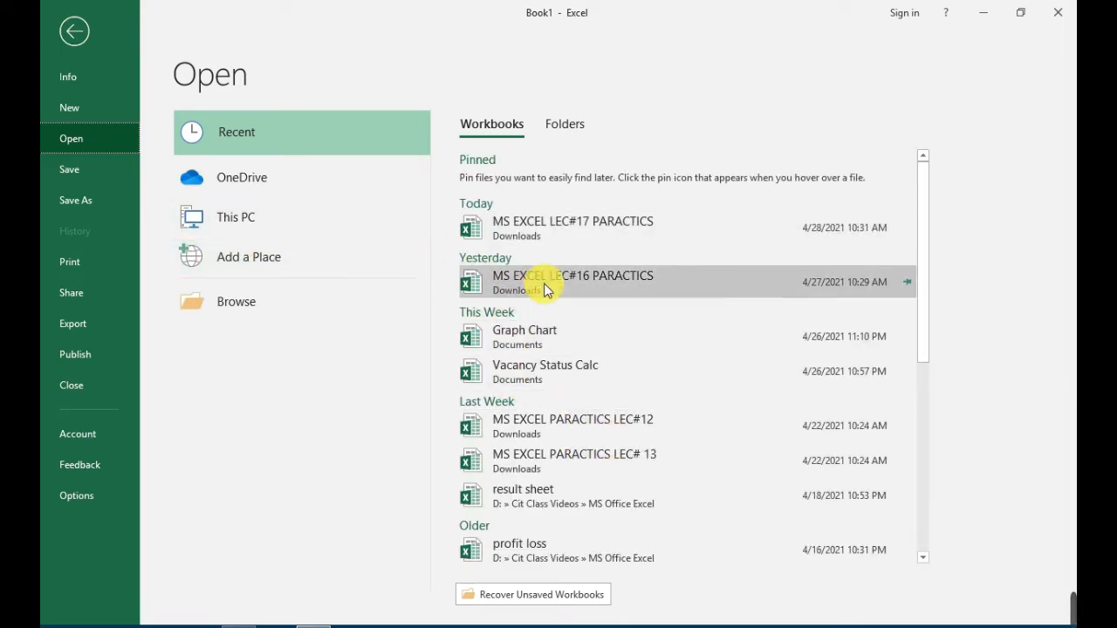
{"action": "scroll", "coordinate": [576, 332], "scroll_direction": "down", "scroll_amount": 3}
{"action": "scroll", "coordinate": [617, 475], "scroll_direction": "down", "scroll_amount": 3}
{"action": "scroll", "coordinate": [611, 469], "scroll_direction": "down", "scroll_amount": 3}
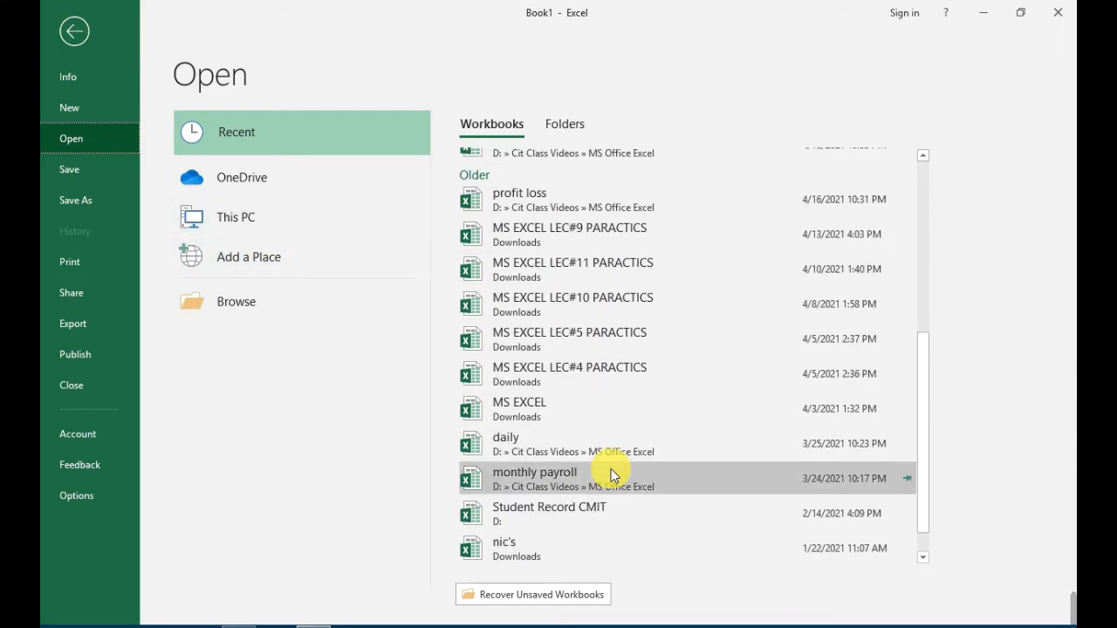
{"action": "scroll", "coordinate": [611, 467], "scroll_direction": "down", "scroll_amount": 1}
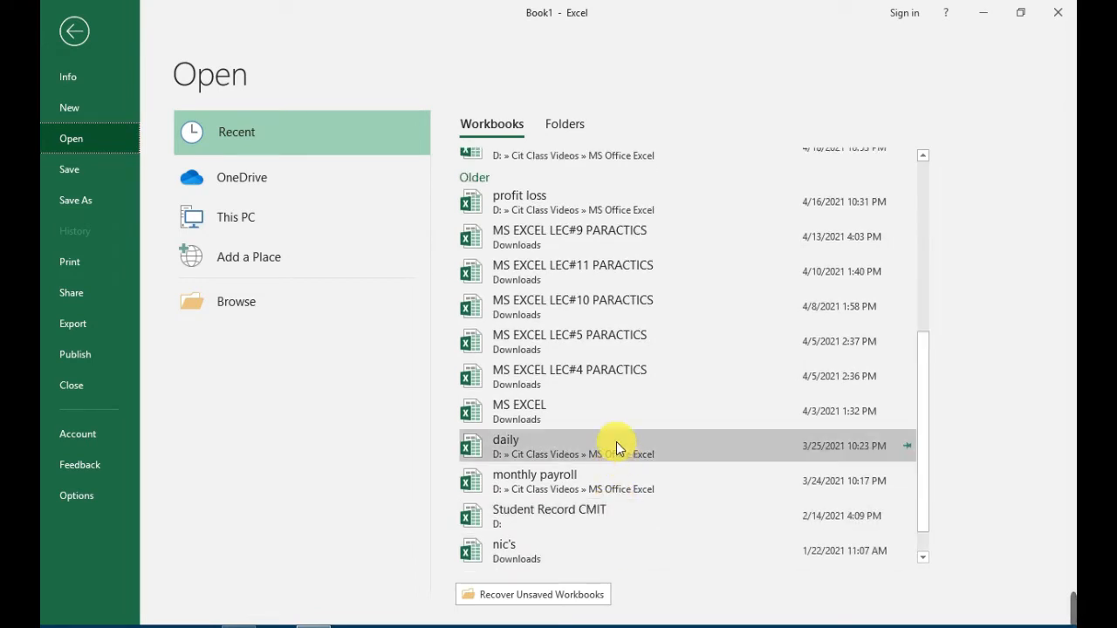
{"action": "scroll", "coordinate": [617, 441], "scroll_direction": "up", "scroll_amount": 3}
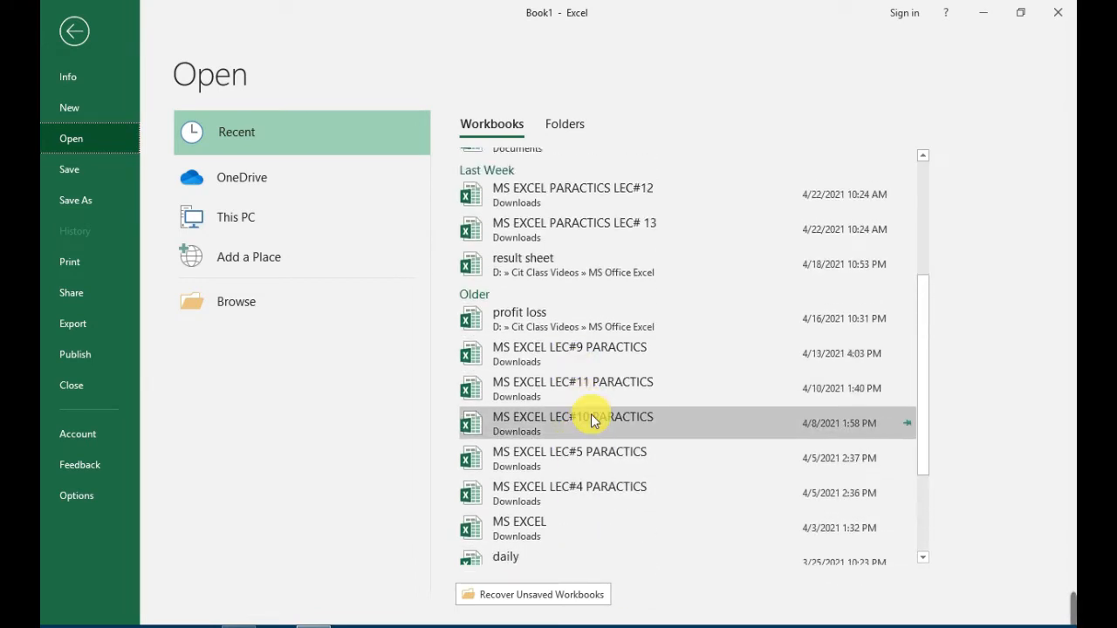
{"action": "scroll", "coordinate": [591, 421], "scroll_direction": "up", "scroll_amount": 3}
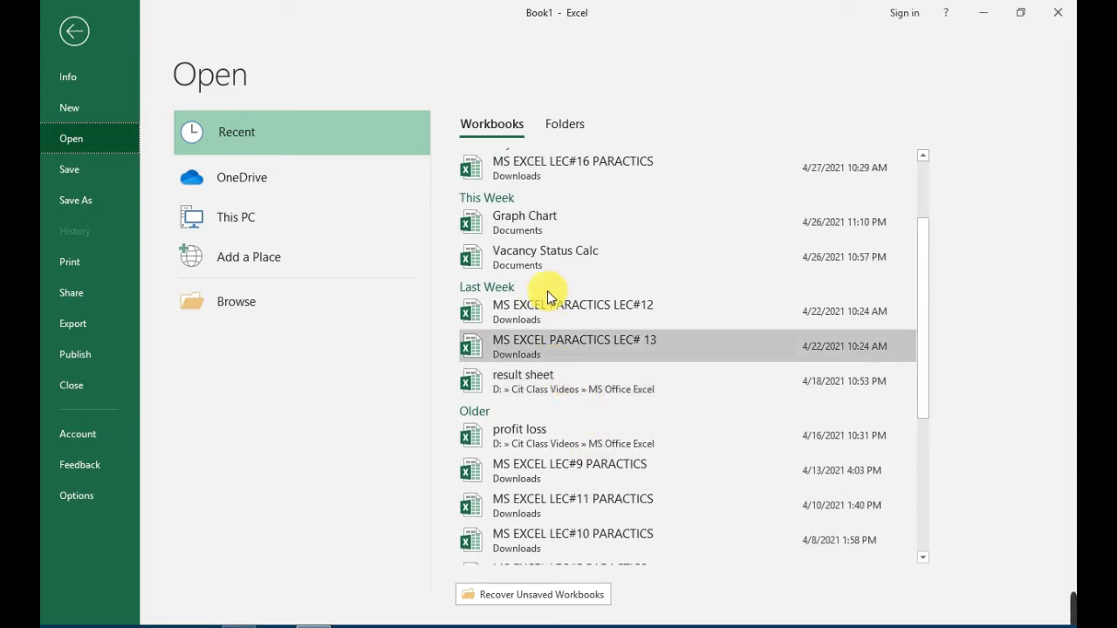
{"action": "left_click", "coordinate": [549, 251]}
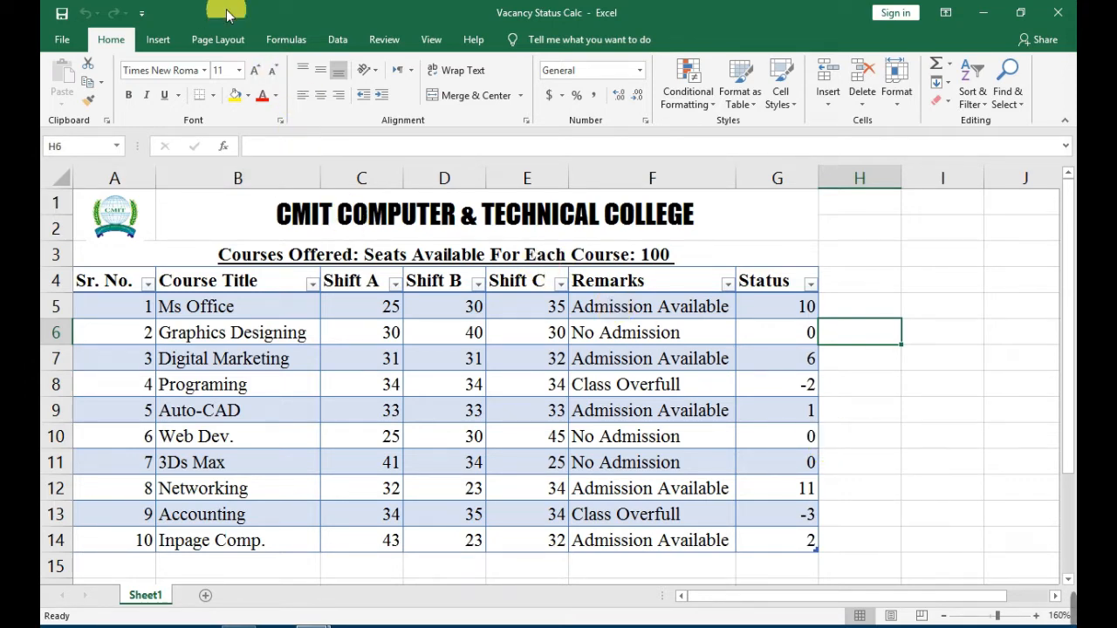
Apply the Dividend theme to the course vacancy workbook.
{"action": "left_click", "coordinate": [225, 39]}
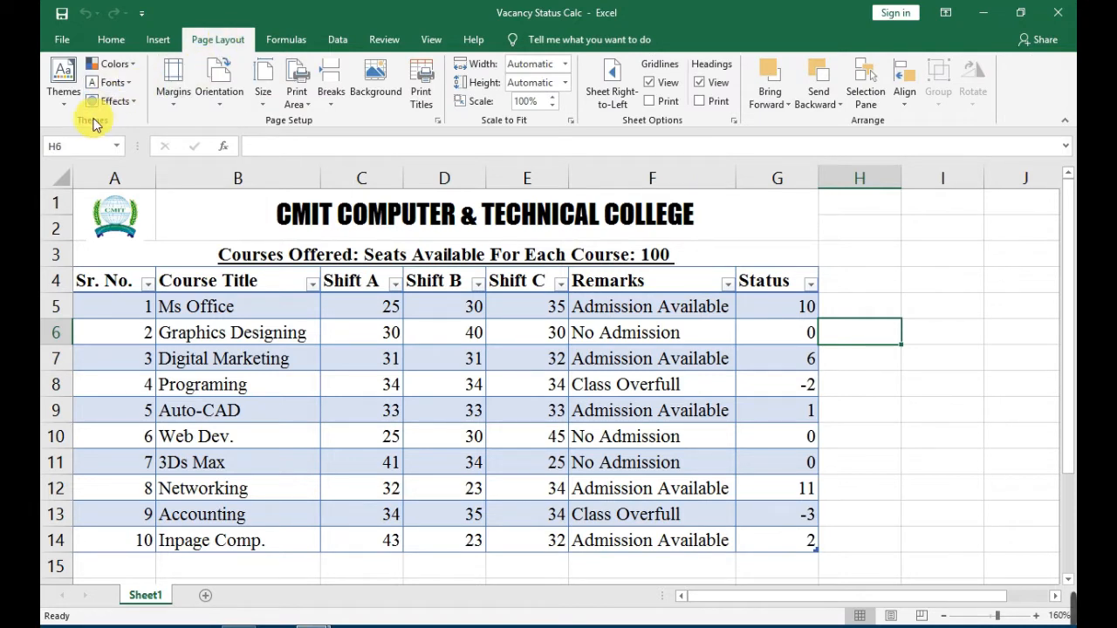
{"action": "left_click", "coordinate": [63, 80]}
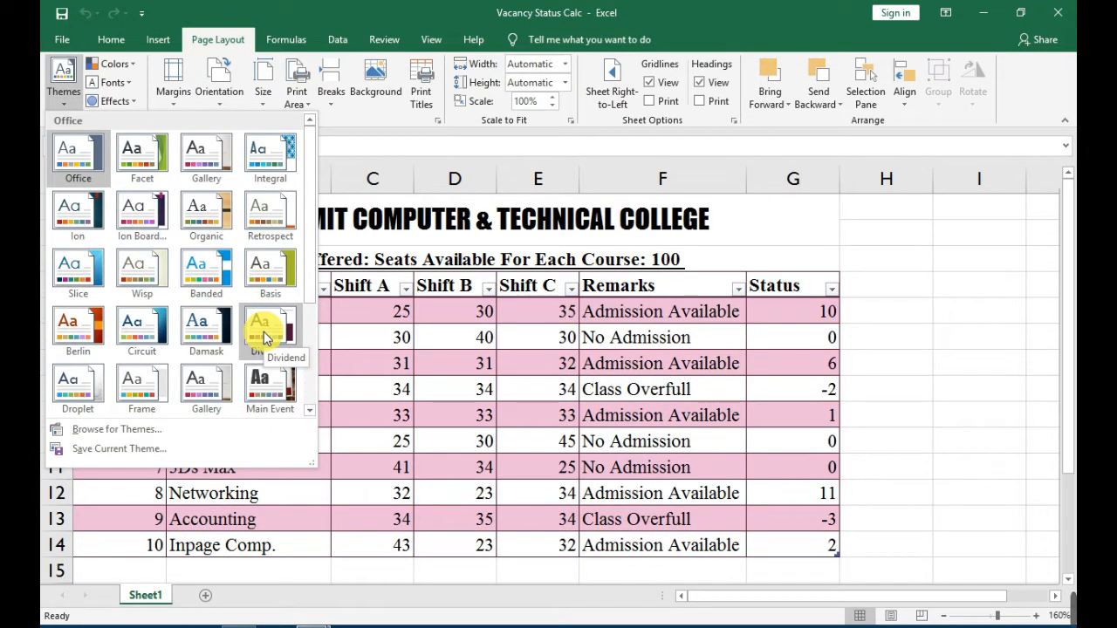
{"action": "left_click", "coordinate": [265, 338]}
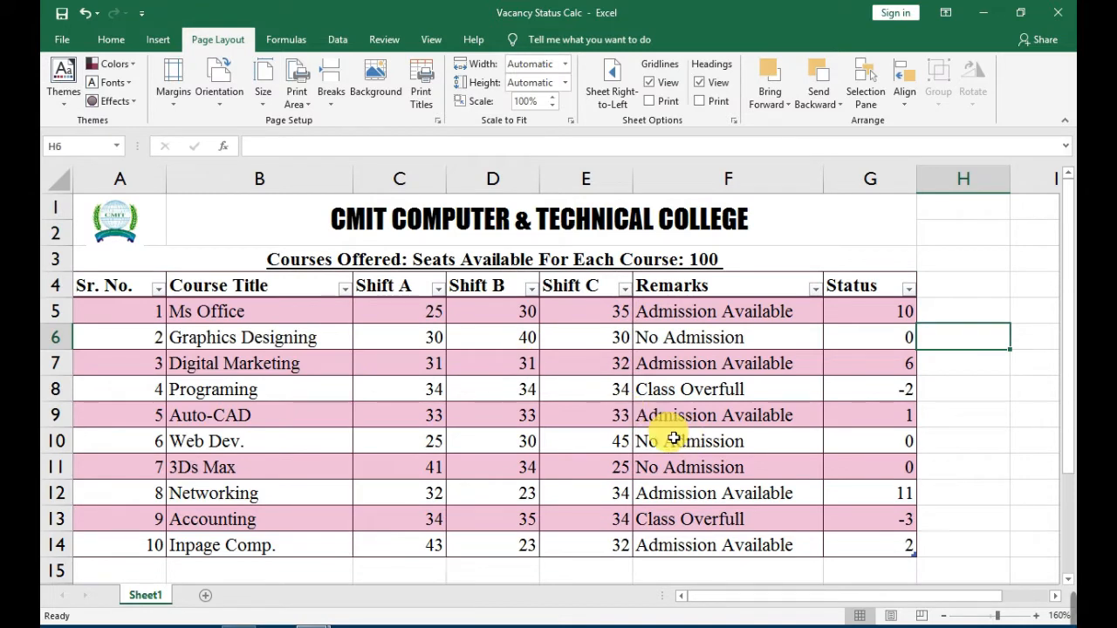
{"action": "scroll", "coordinate": [366, 439], "scroll_direction": "down", "scroll_amount": 2}
{"action": "scroll", "coordinate": [394, 419], "scroll_direction": "up", "scroll_amount": 2}
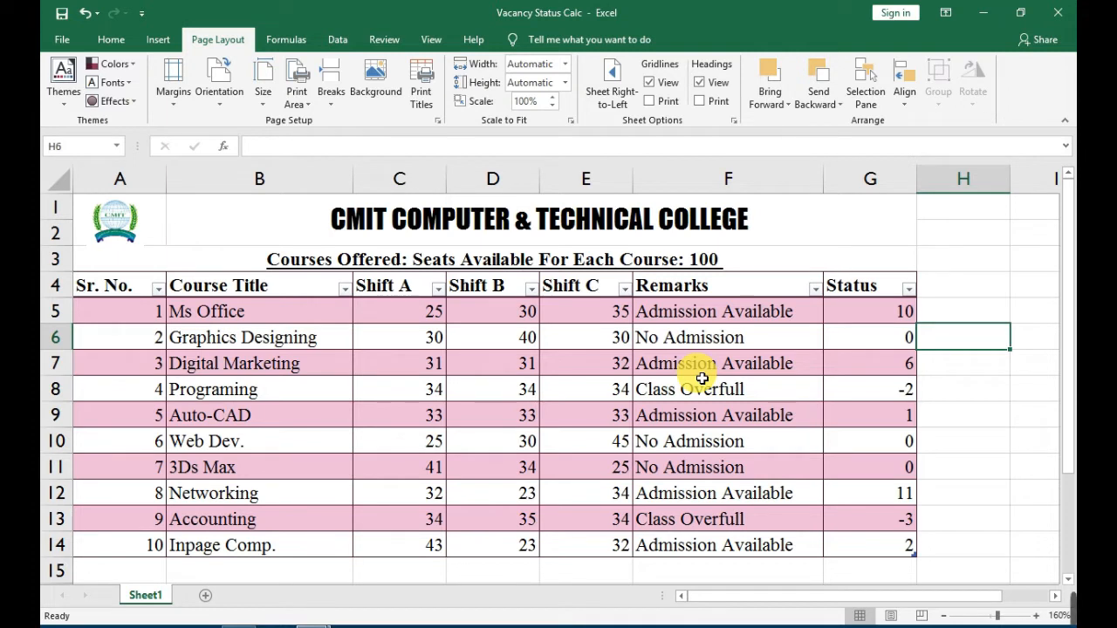
{"action": "left_click", "coordinate": [115, 65]}
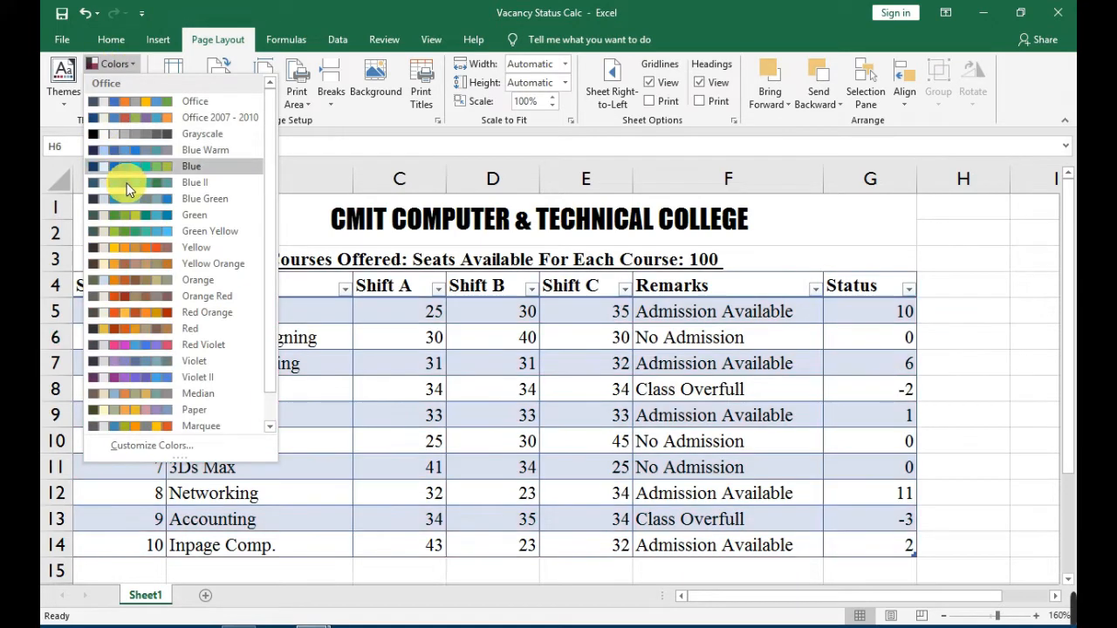
{"action": "left_click", "coordinate": [122, 67]}
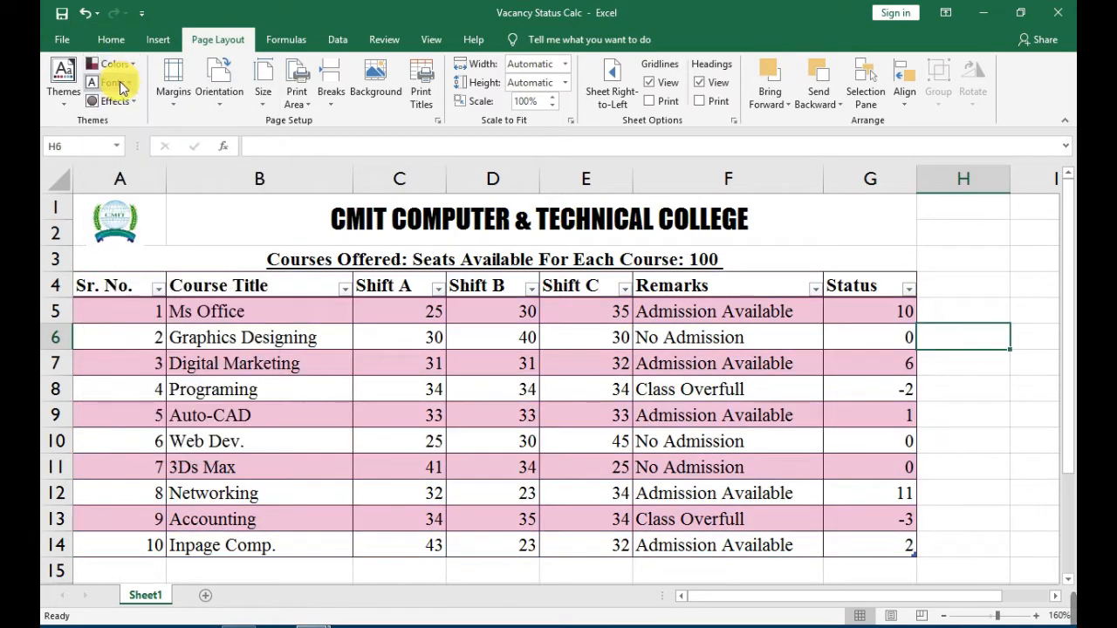
{"action": "left_click", "coordinate": [119, 83]}
{"action": "left_click", "coordinate": [119, 83]}
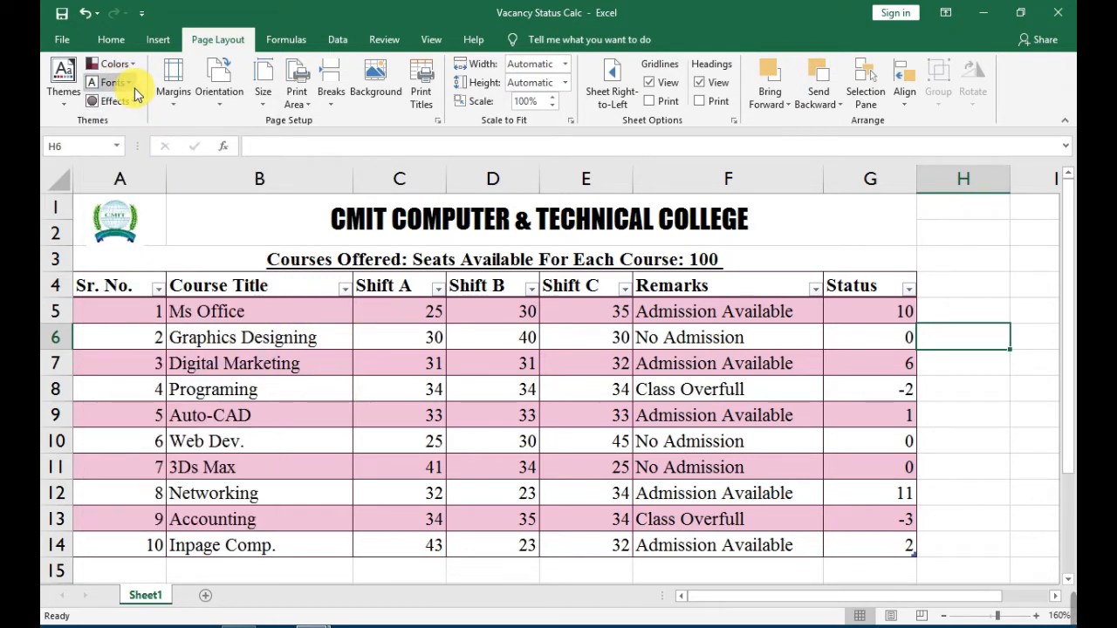
{"action": "left_click", "coordinate": [301, 120]}
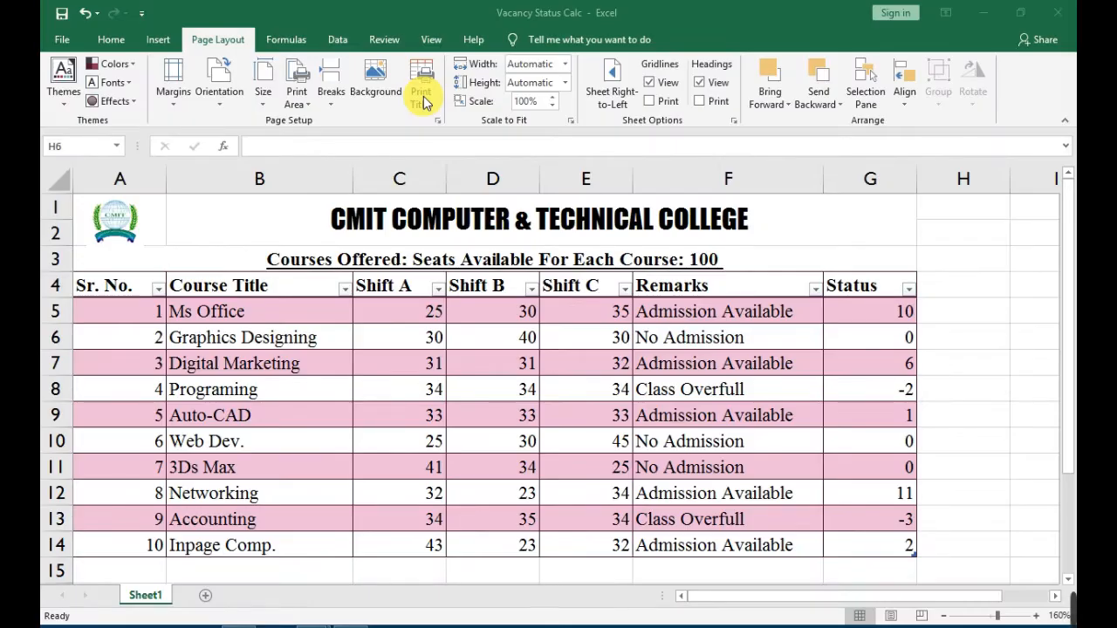
{"action": "left_click", "coordinate": [236, 124]}
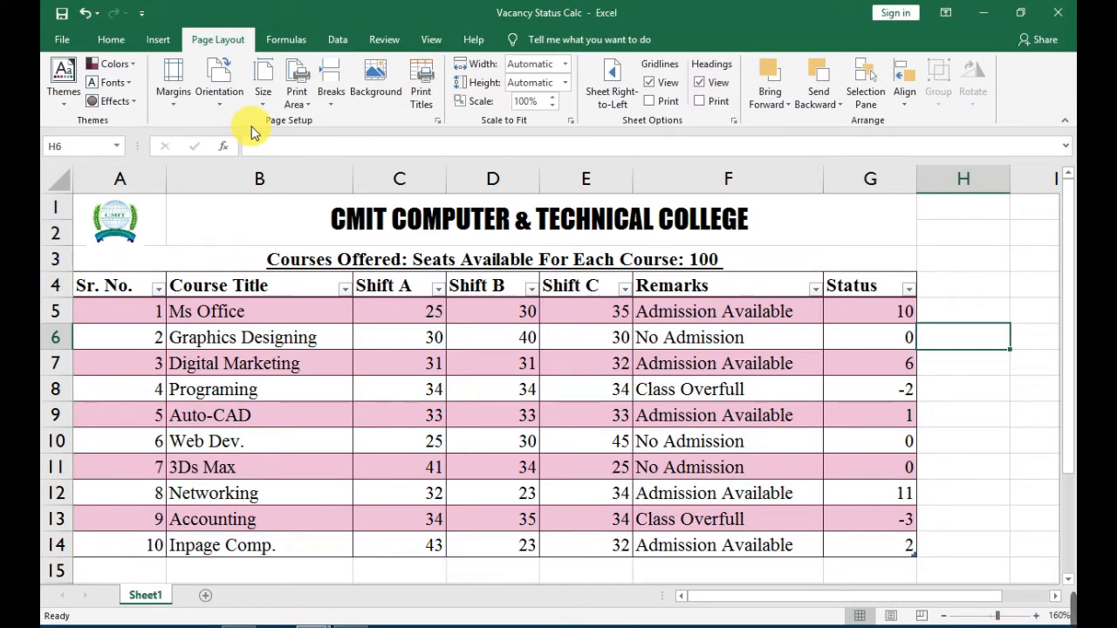
Review the top, left, right and bottom values in the custom margins settings and accept them as they are.
{"action": "left_click", "coordinate": [182, 109]}
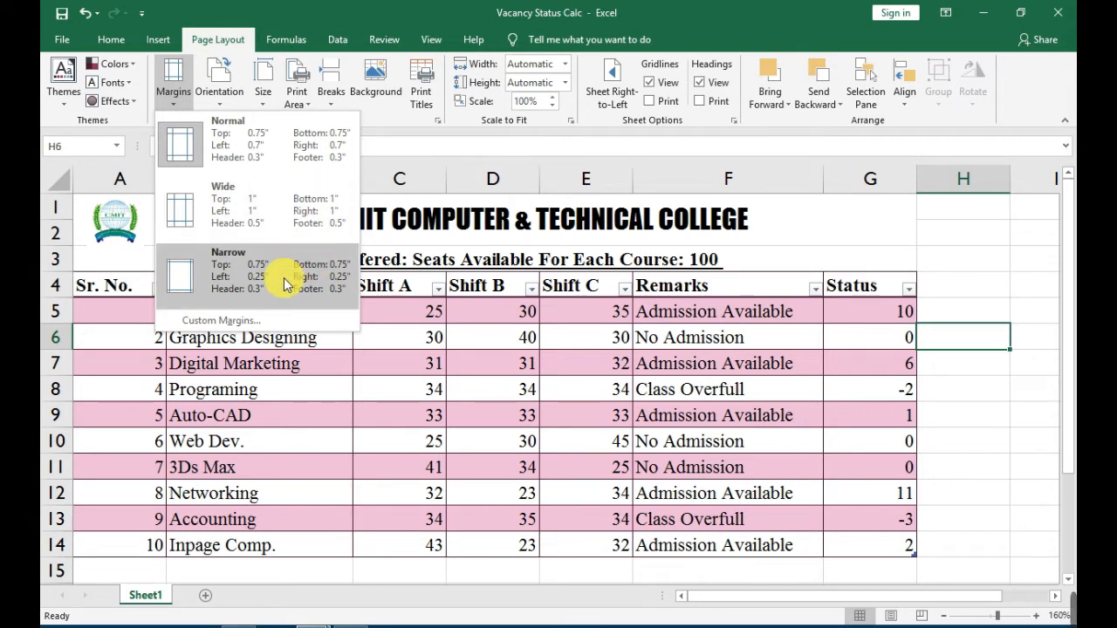
{"action": "left_click", "coordinate": [225, 320]}
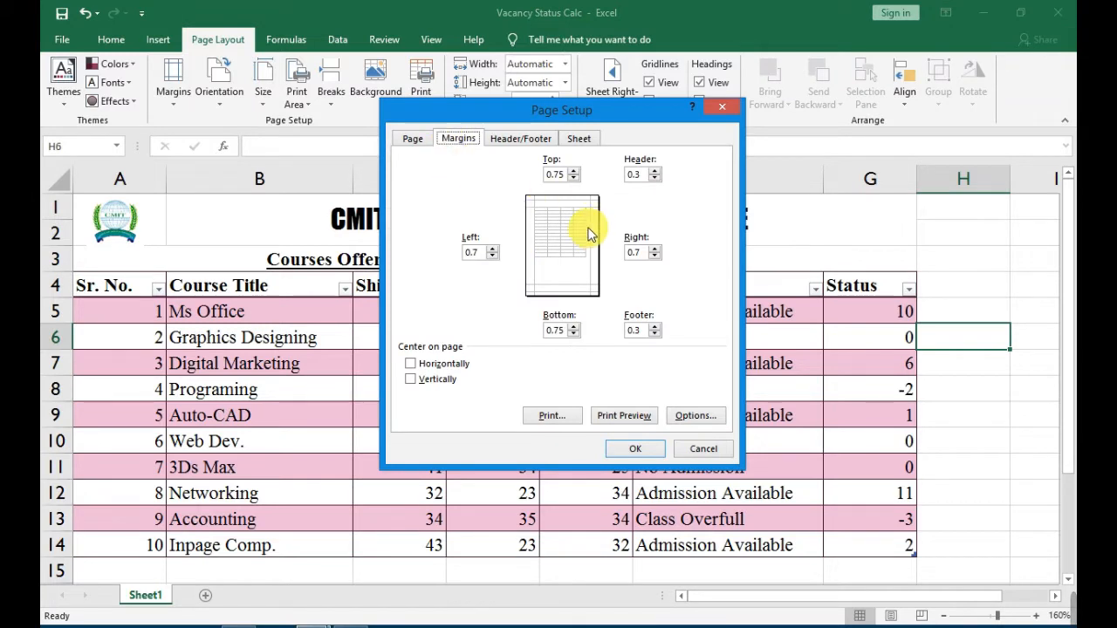
{"action": "left_click", "coordinate": [563, 173]}
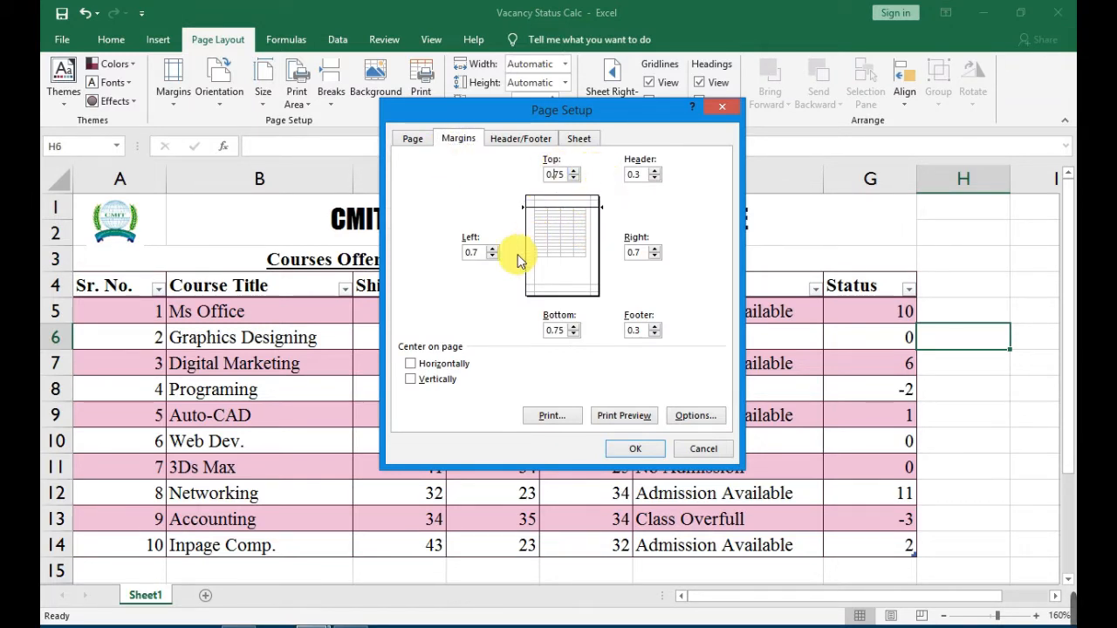
{"action": "left_click", "coordinate": [476, 253]}
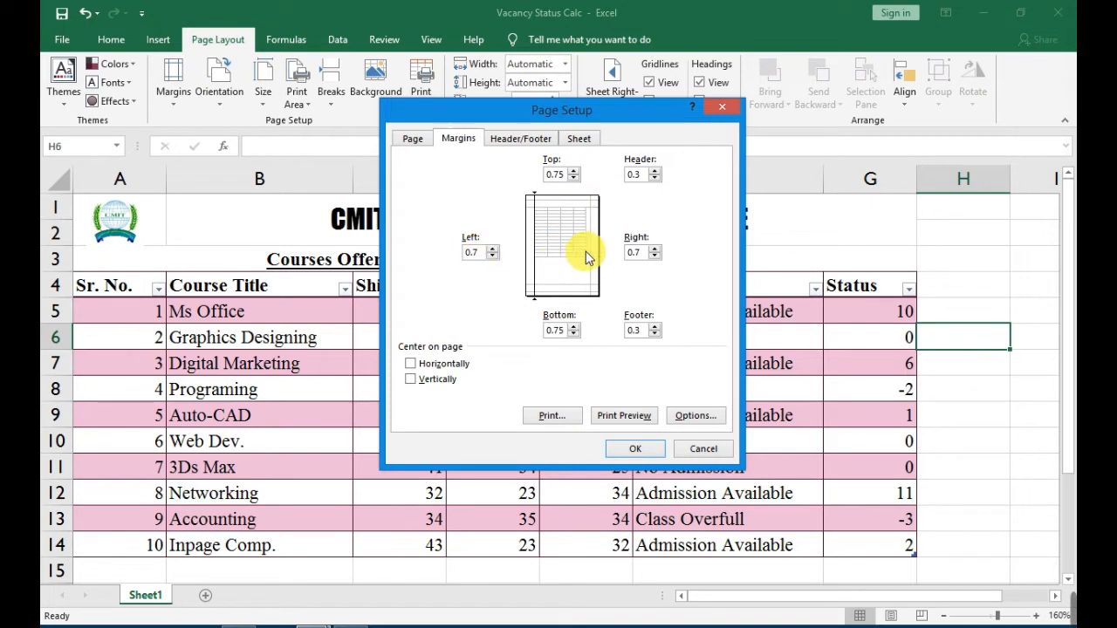
{"action": "left_click", "coordinate": [645, 259]}
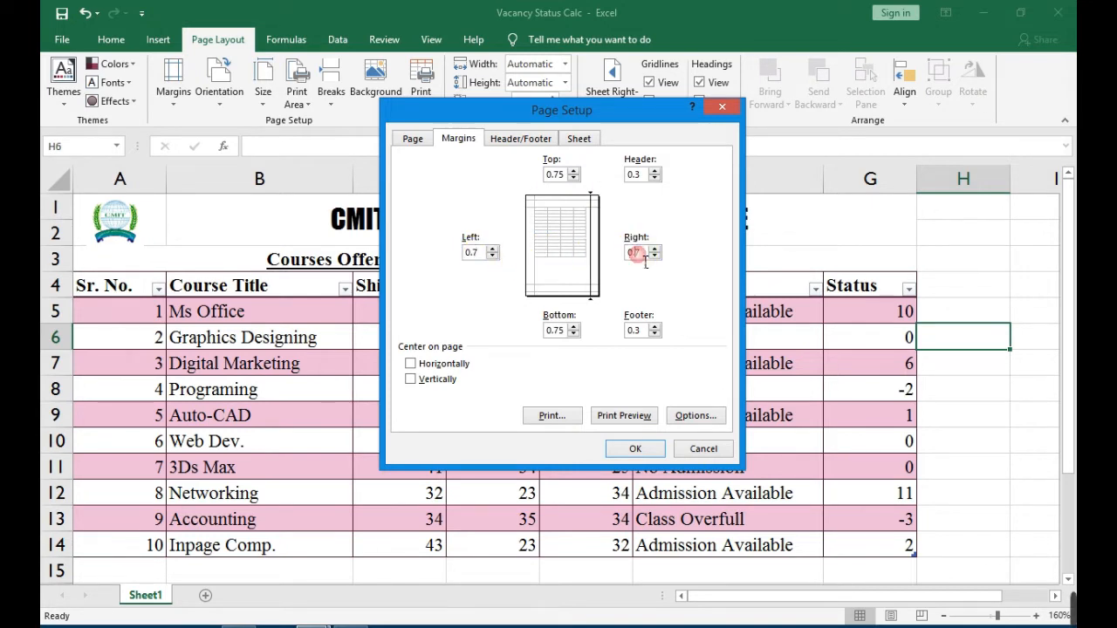
{"action": "left_click", "coordinate": [574, 335]}
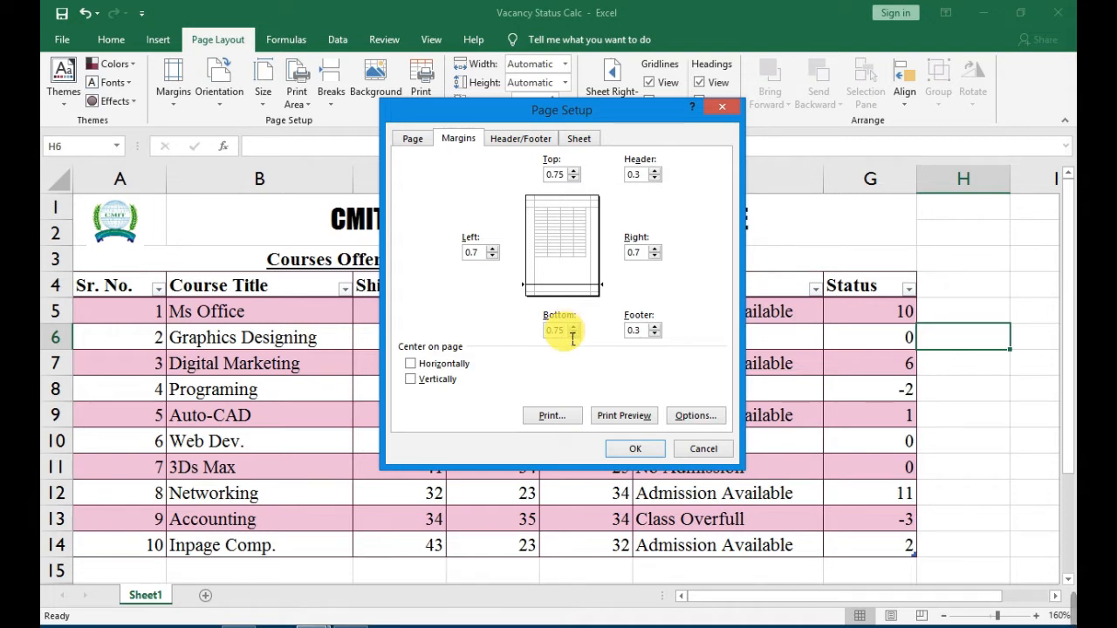
{"action": "left_click", "coordinate": [636, 448]}
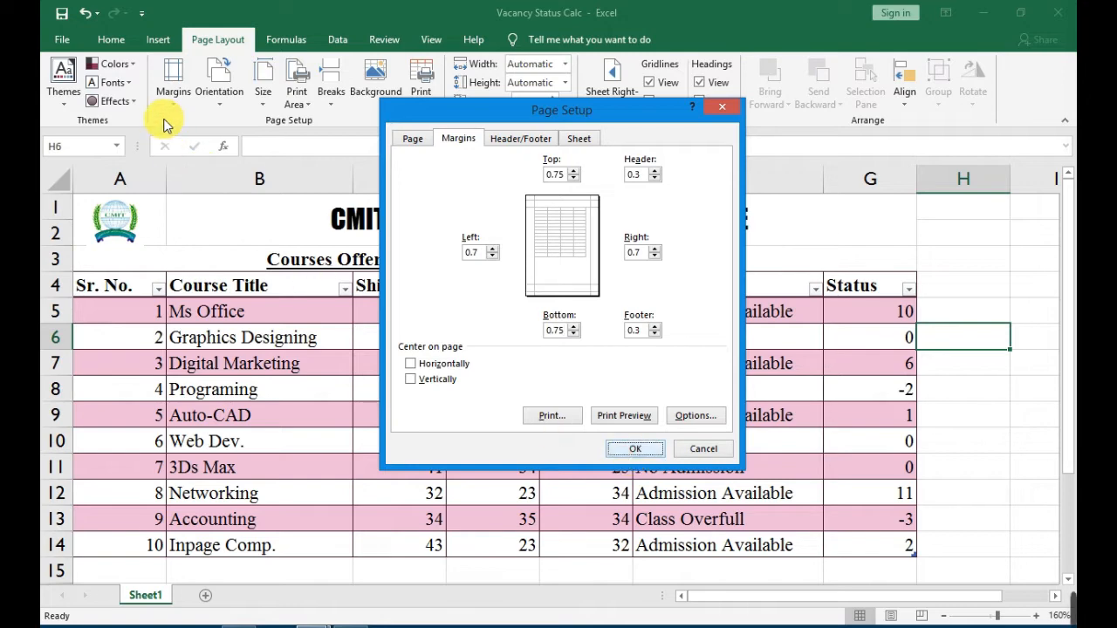
Apply the Narrow margins preset to the sheet.
{"action": "left_click", "coordinate": [159, 90]}
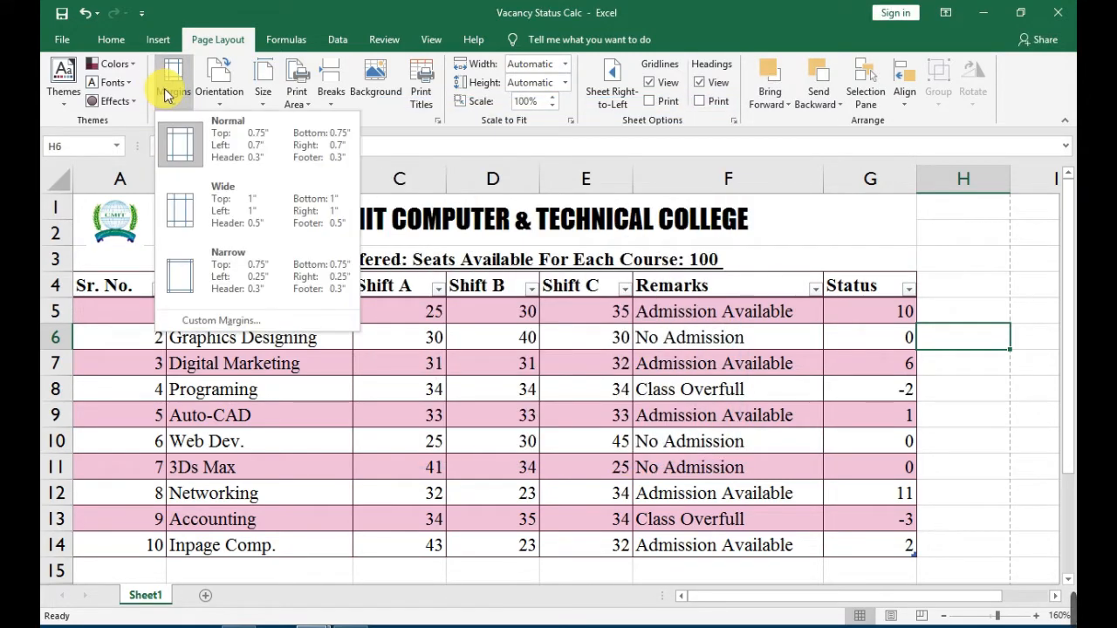
{"action": "left_click", "coordinate": [253, 267]}
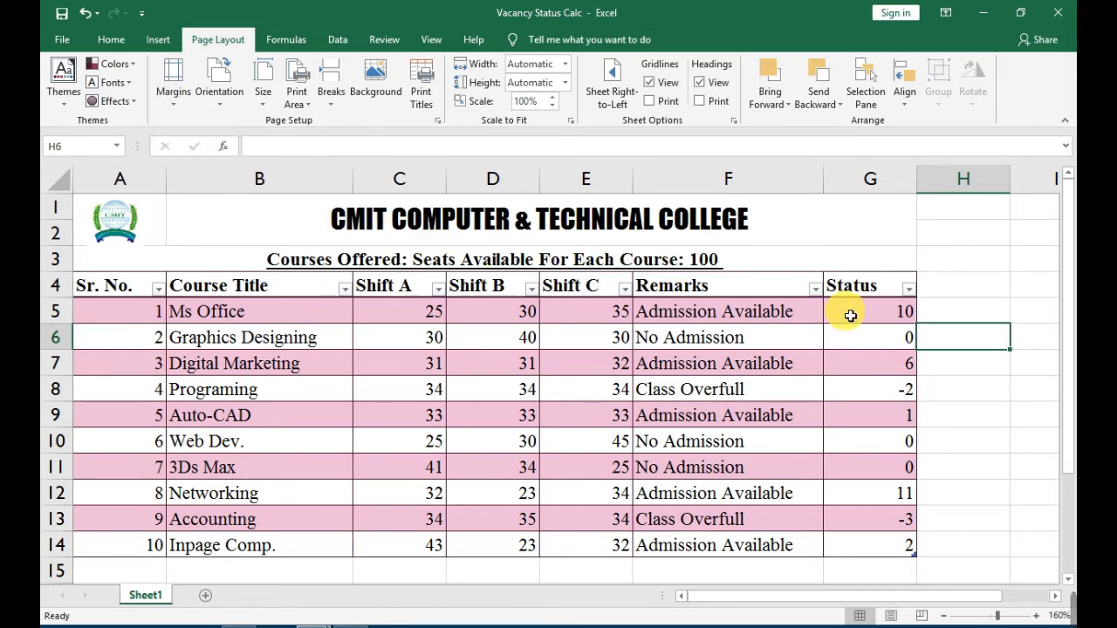
{"action": "scroll", "coordinate": [851, 319], "scroll_direction": "down", "scroll_amount": 3}
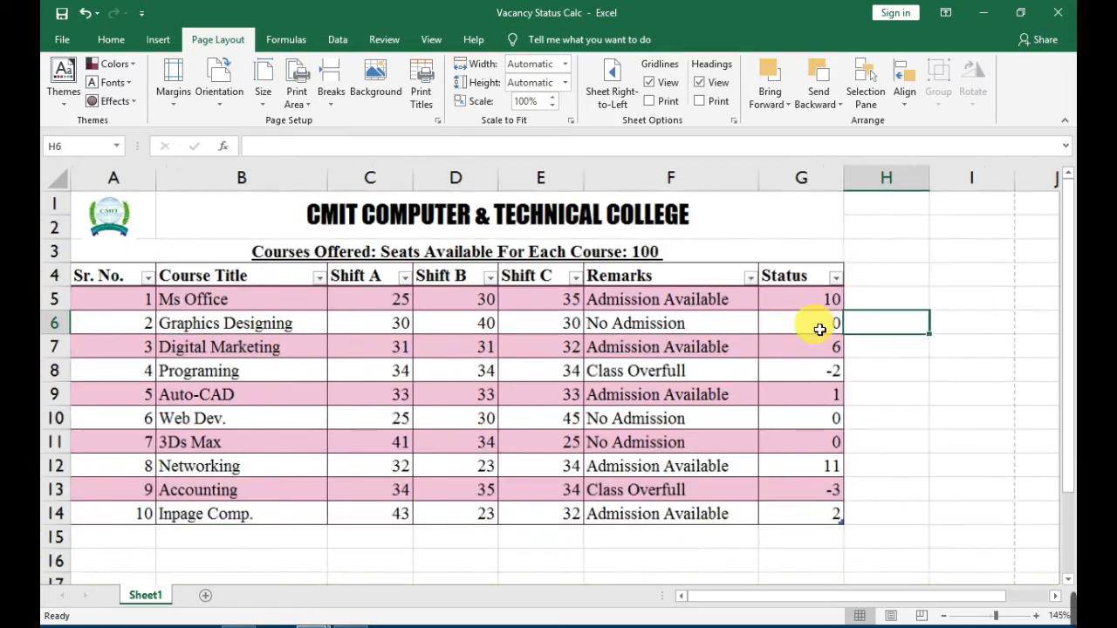
{"action": "scroll", "coordinate": [805, 328], "scroll_direction": "down", "scroll_amount": 3}
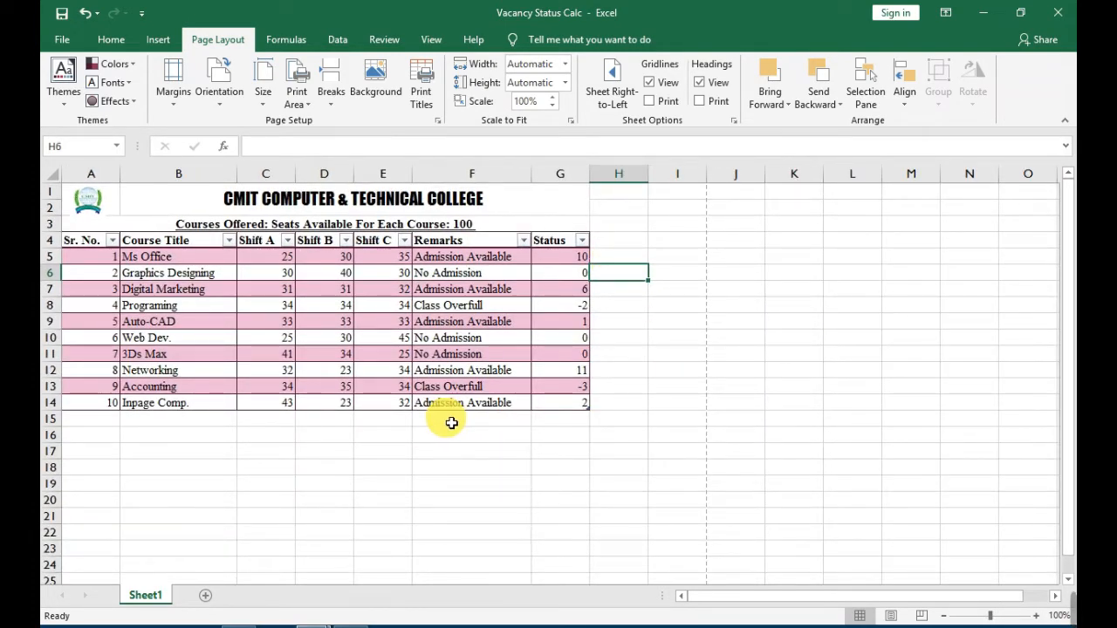
{"action": "scroll", "coordinate": [351, 397], "scroll_direction": "up", "scroll_amount": 3}
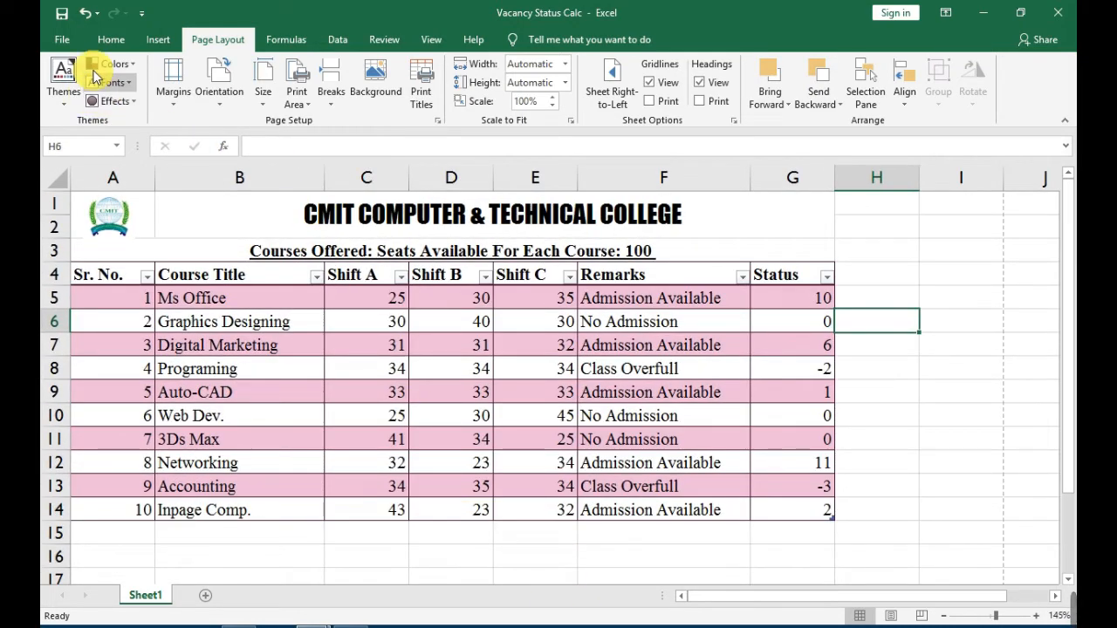
Check the sheet's layout in the print preview and return to the worksheet.
{"action": "left_click", "coordinate": [56, 41]}
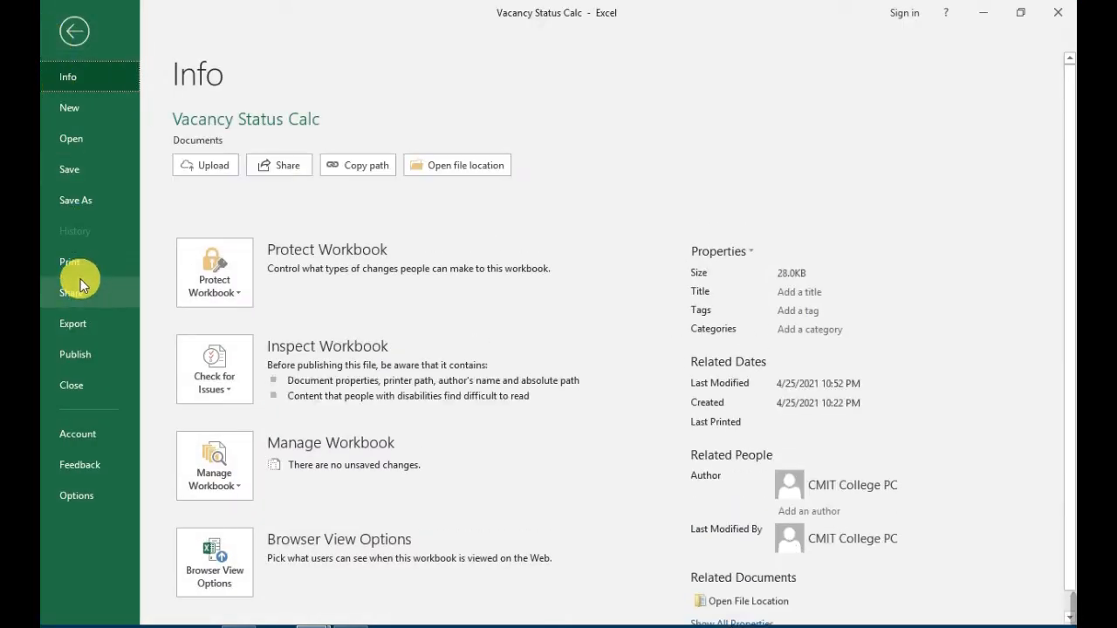
{"action": "left_click", "coordinate": [84, 263]}
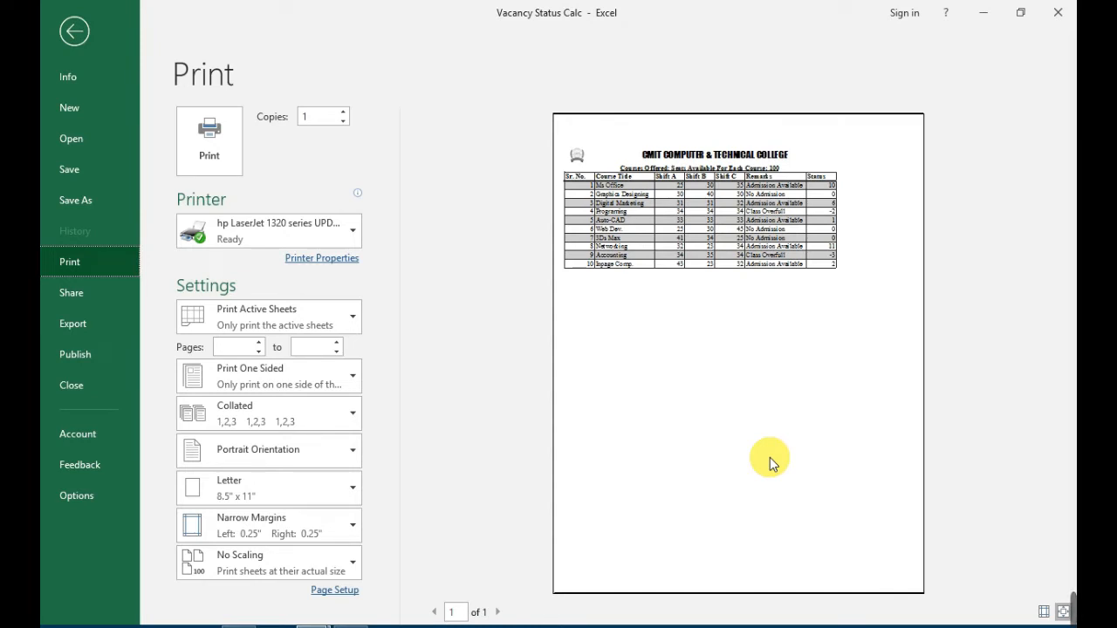
{"action": "key", "text": "Escape"}
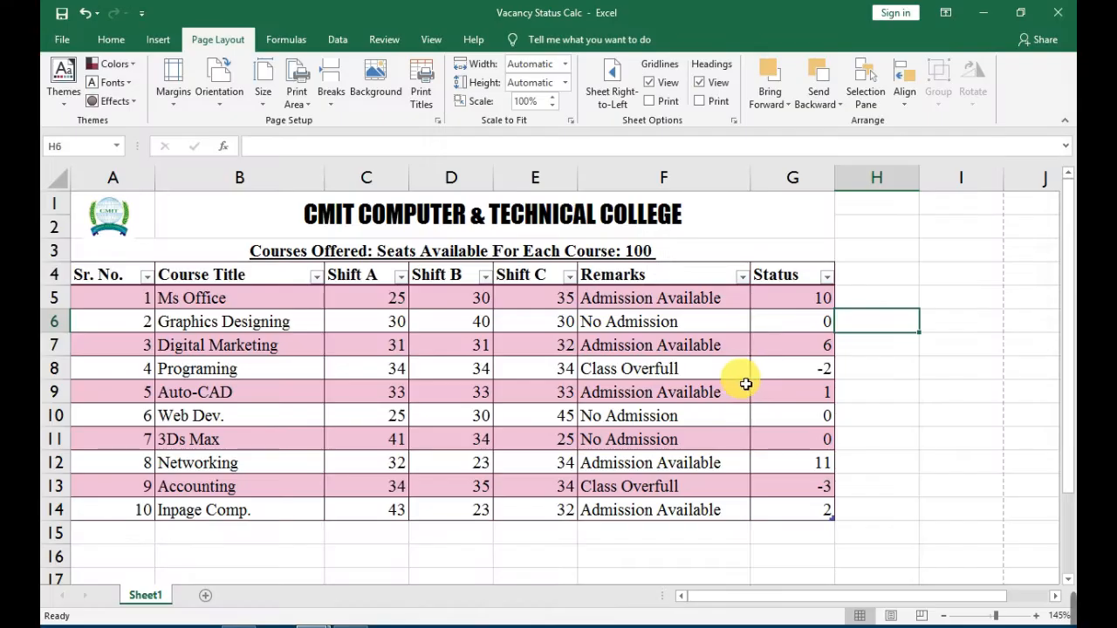
Set the sheet's page orientation to Landscape.
{"action": "left_click", "coordinate": [160, 94]}
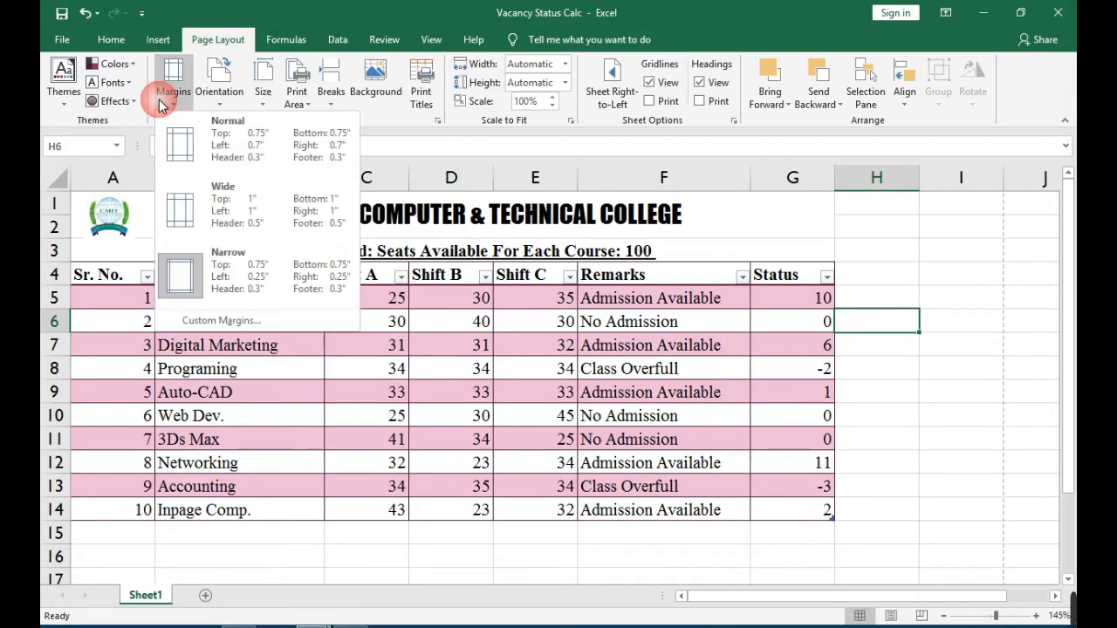
{"action": "left_click", "coordinate": [157, 97]}
{"action": "left_click", "coordinate": [210, 102]}
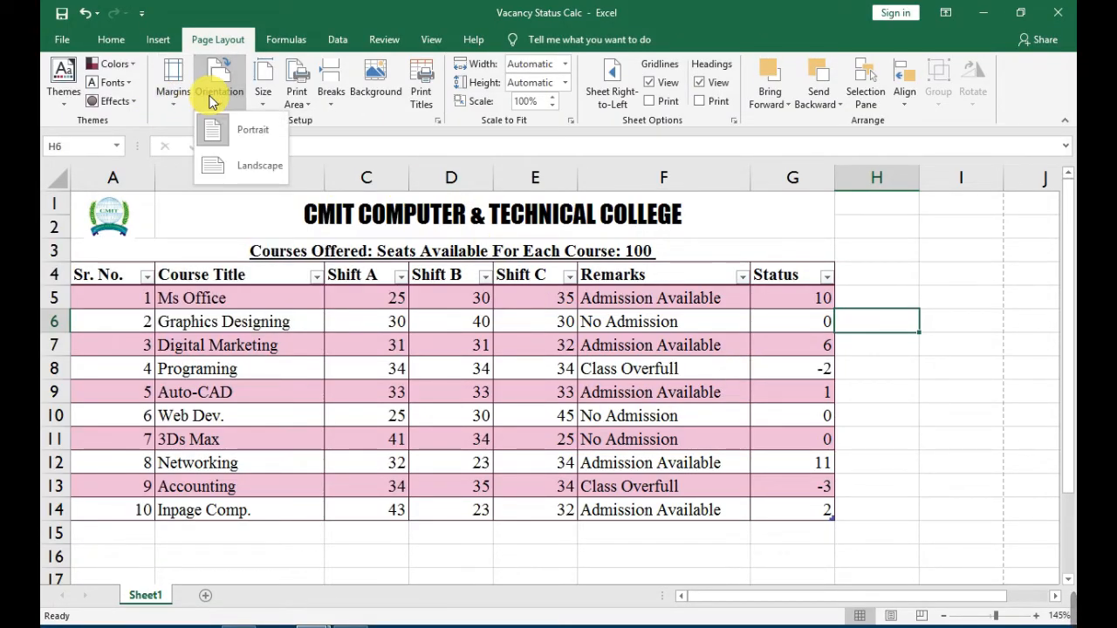
{"action": "left_click", "coordinate": [243, 168]}
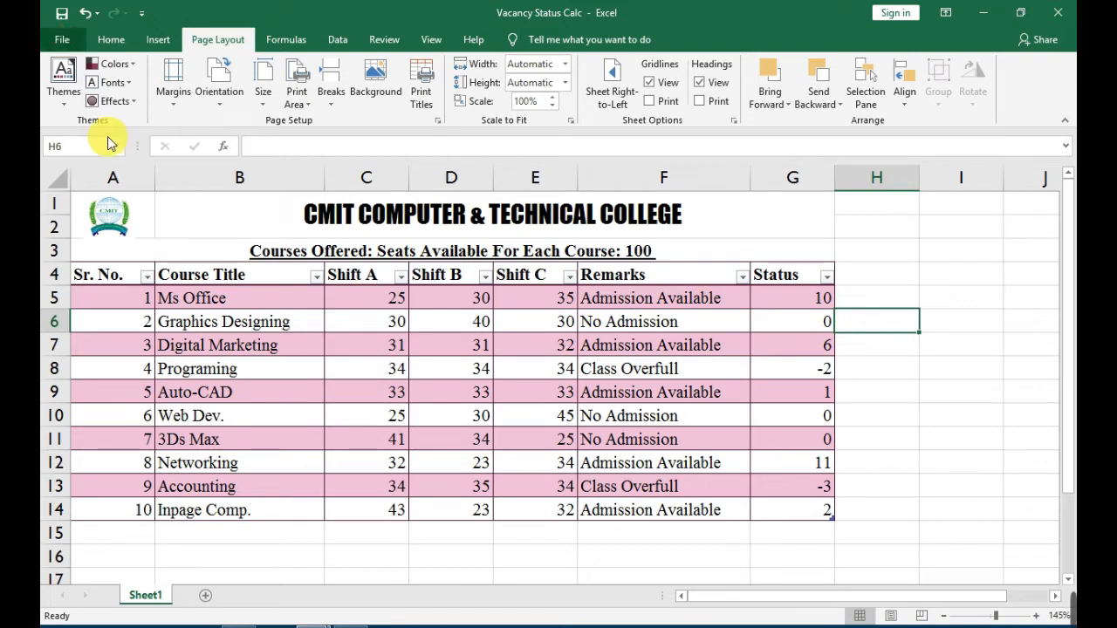
Check the landscape layout of the sheet in the print preview and return to the worksheet.
{"action": "left_click", "coordinate": [66, 41]}
{"action": "left_click", "coordinate": [84, 263]}
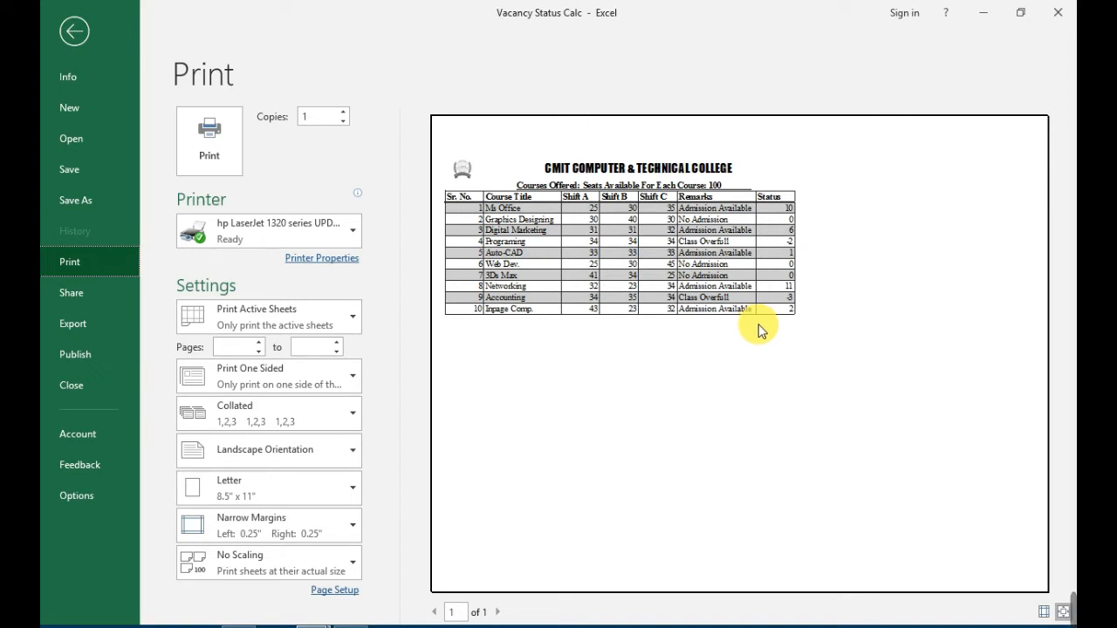
{"action": "key", "text": "Escape"}
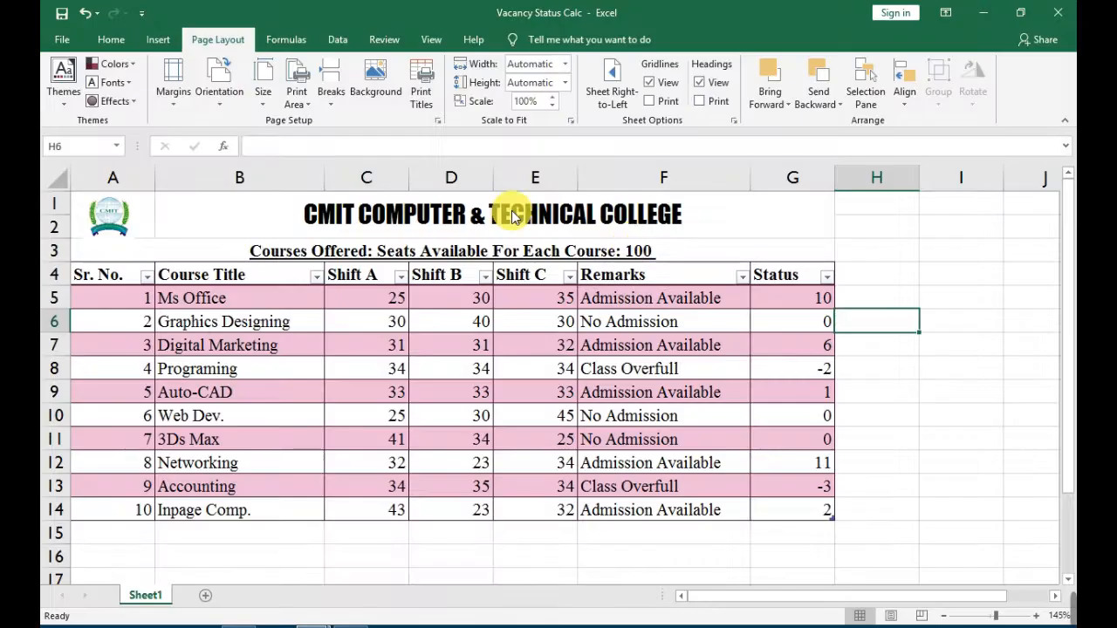
Set the sheet's paper size to A4.
{"action": "left_click", "coordinate": [262, 101]}
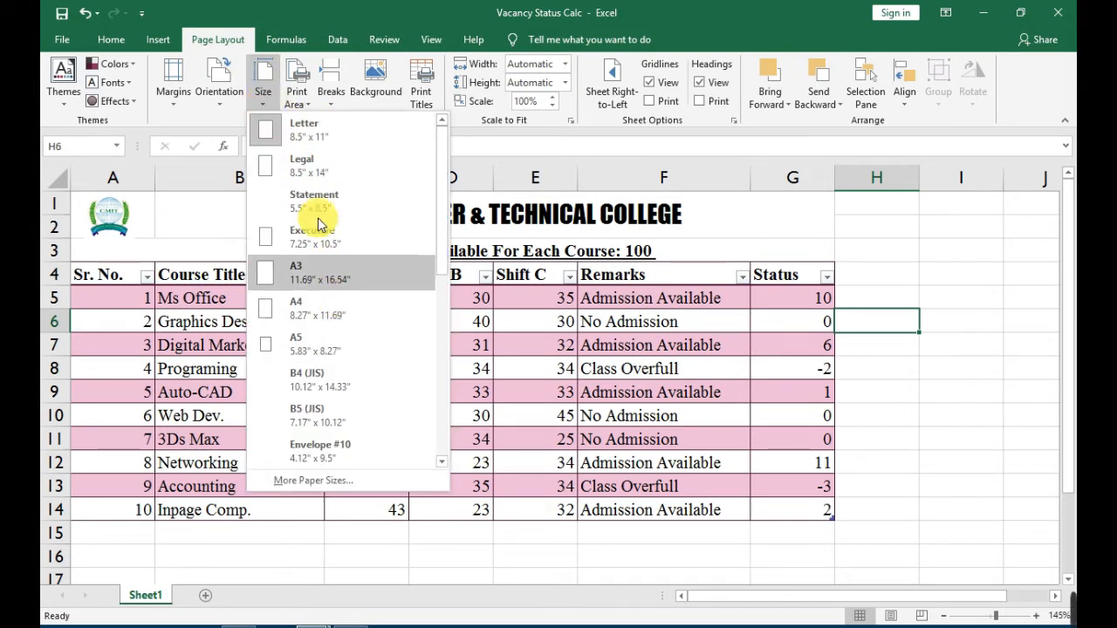
{"action": "left_click", "coordinate": [310, 319]}
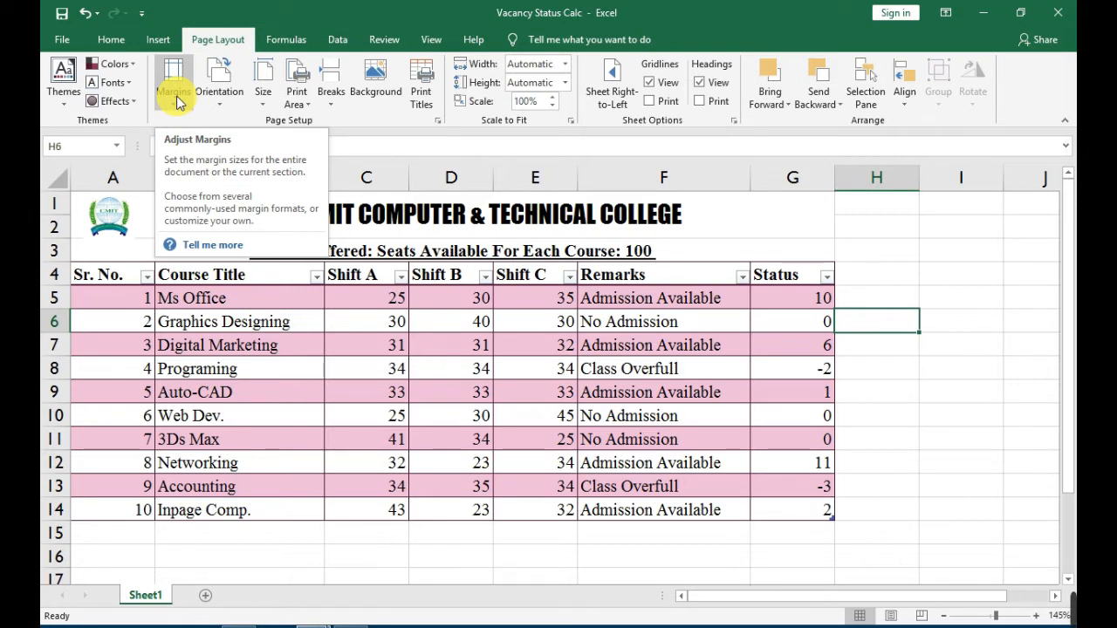
{"action": "left_click", "coordinate": [218, 112]}
{"action": "left_click", "coordinate": [219, 103]}
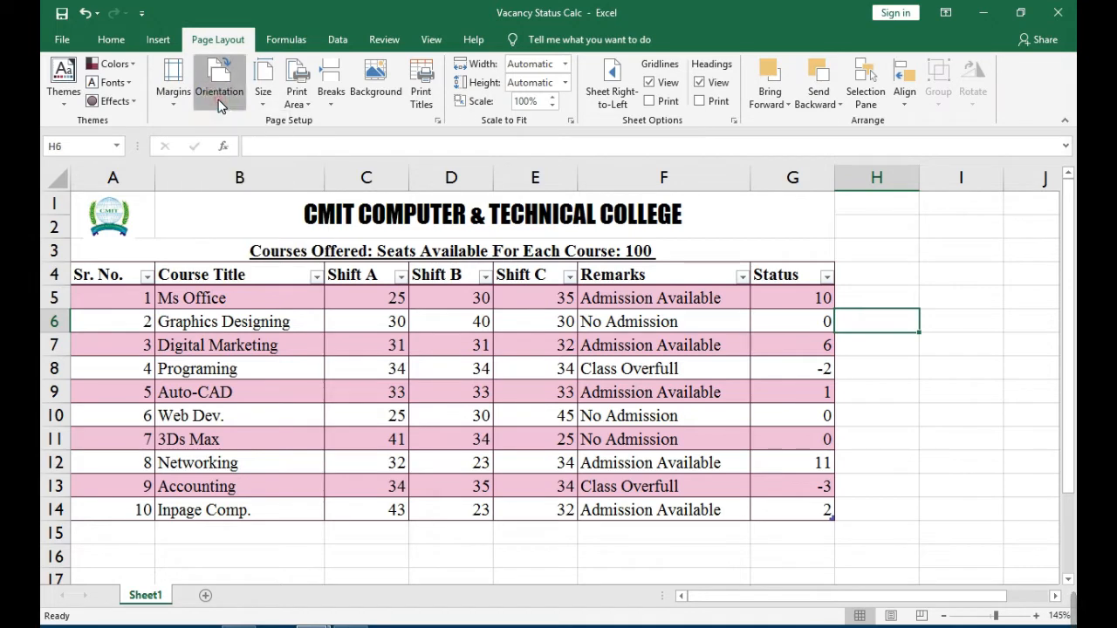
{"action": "left_click", "coordinate": [267, 107]}
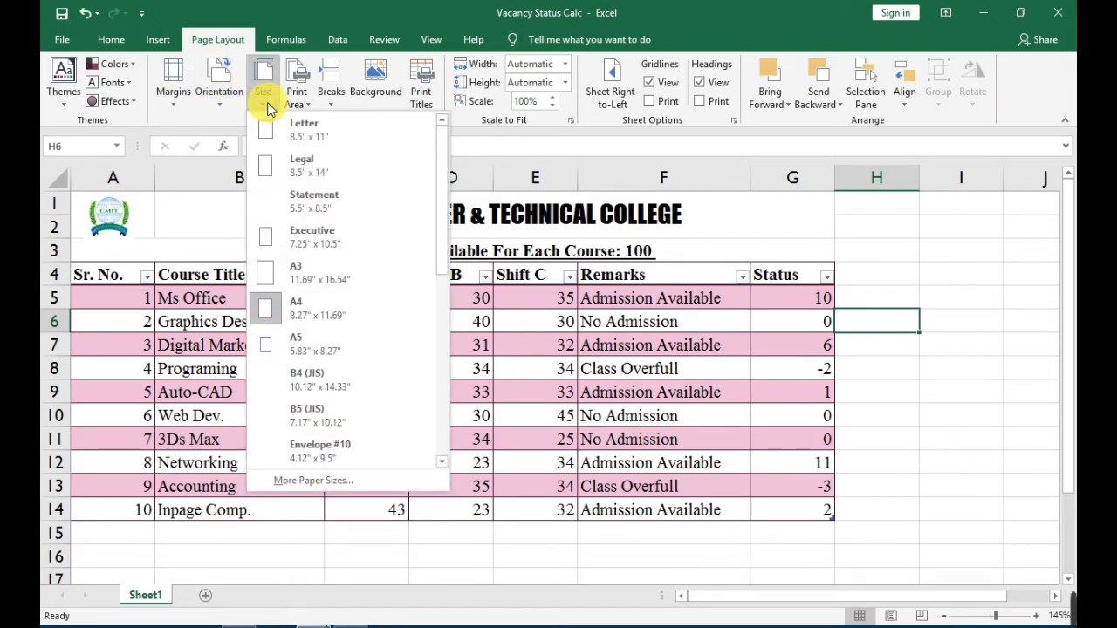
{"action": "left_click", "coordinate": [267, 106]}
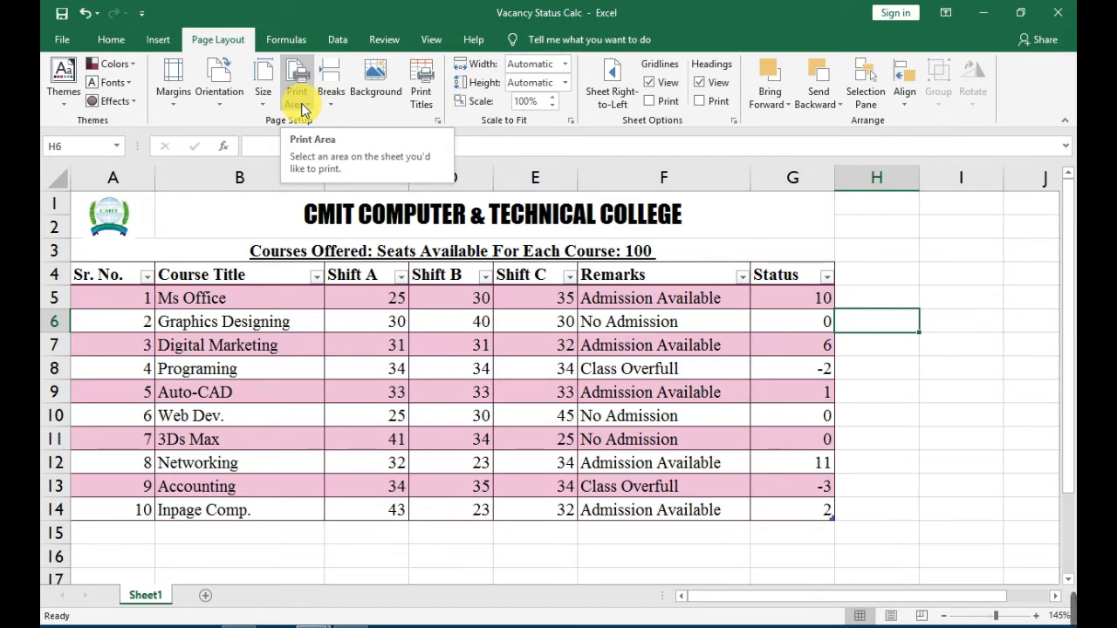
{"action": "left_click", "coordinate": [301, 105]}
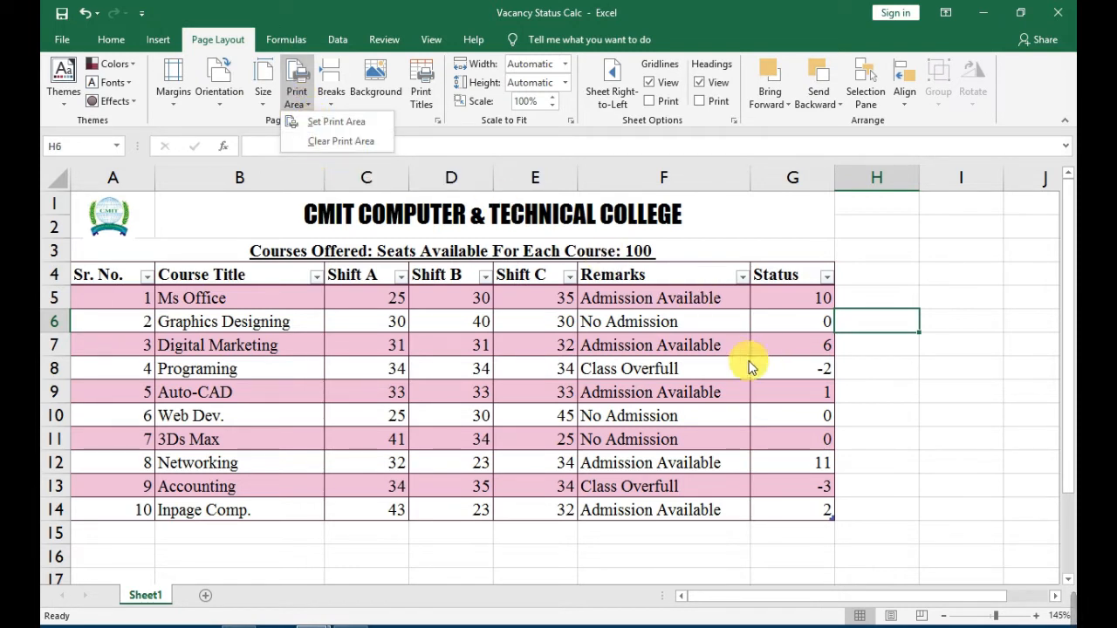
{"action": "left_click", "coordinate": [950, 398]}
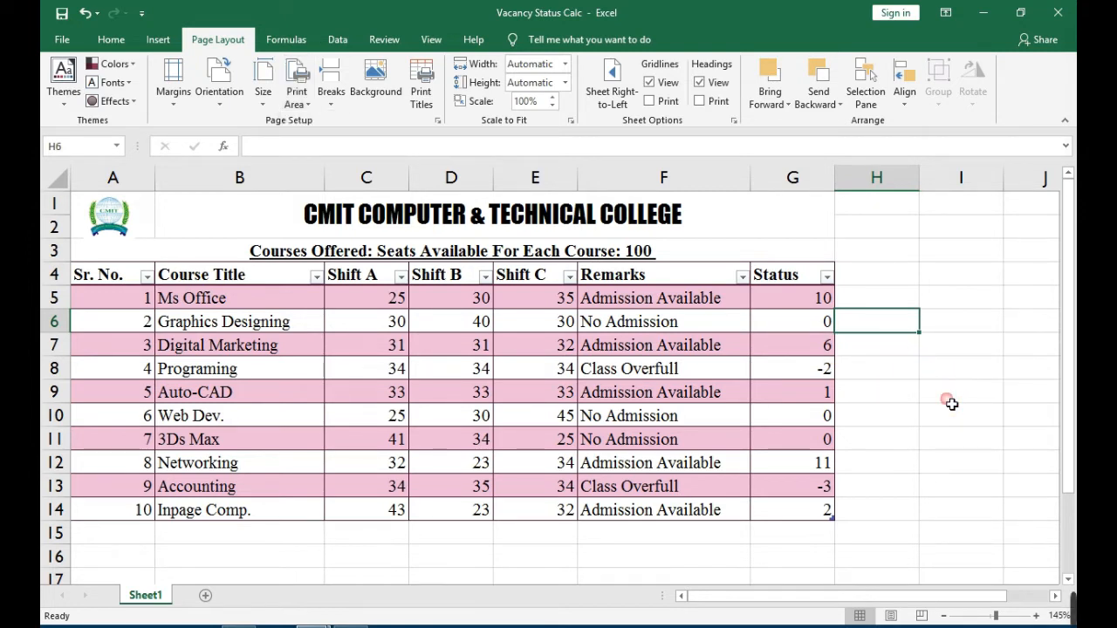
{"action": "left_click", "coordinate": [951, 402]}
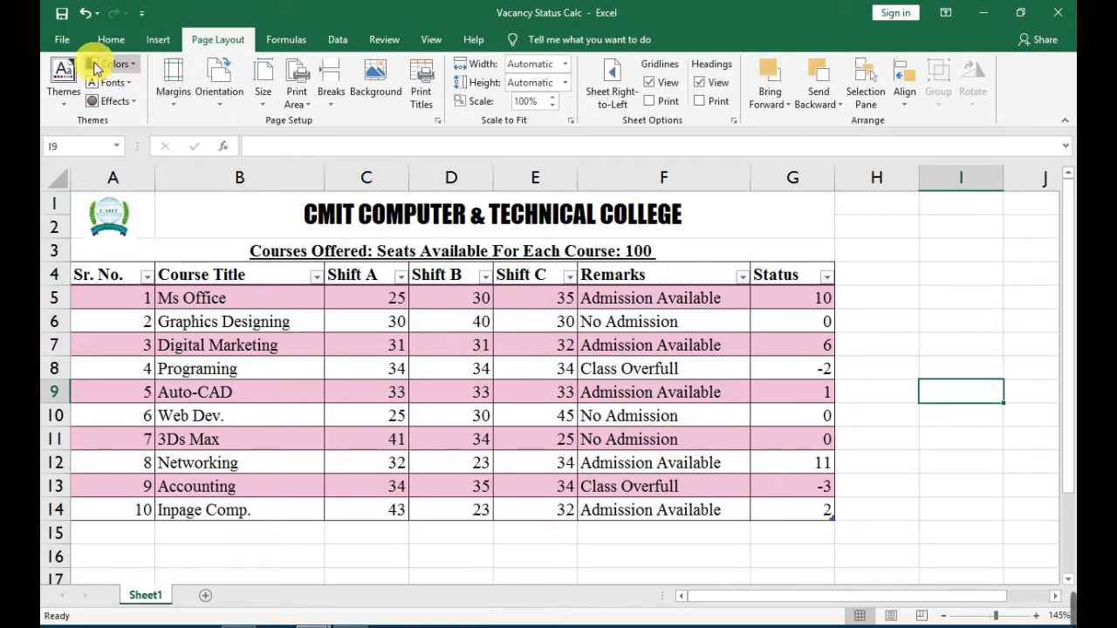
Open the print preview of the A4 sheet and toggle its zoom between full page and enlarged view.
{"action": "left_click", "coordinate": [56, 40]}
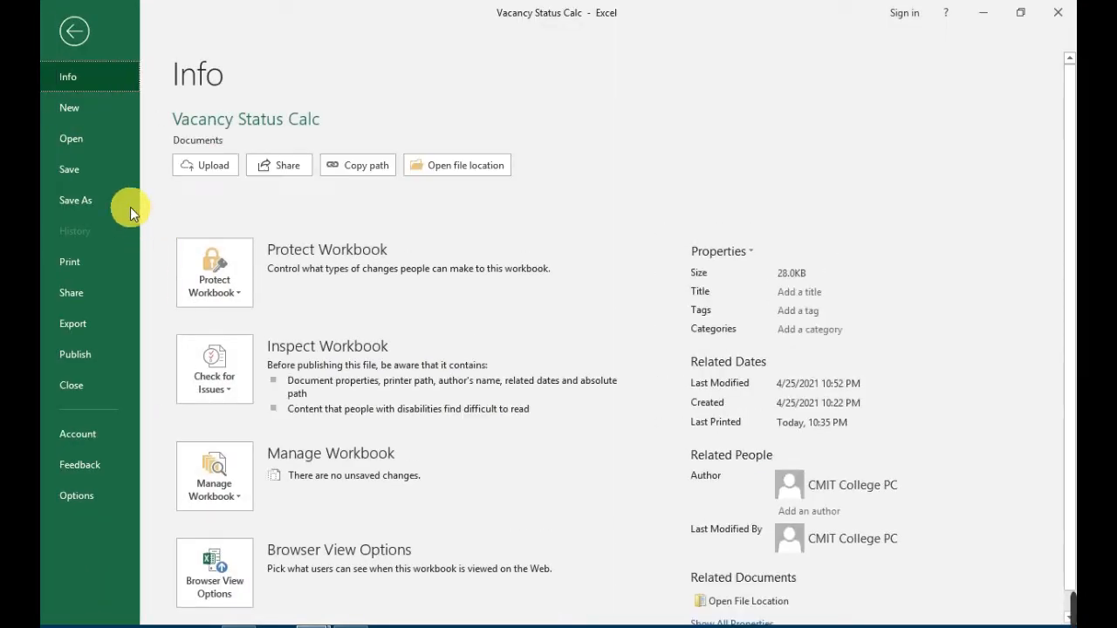
{"action": "left_click", "coordinate": [85, 255]}
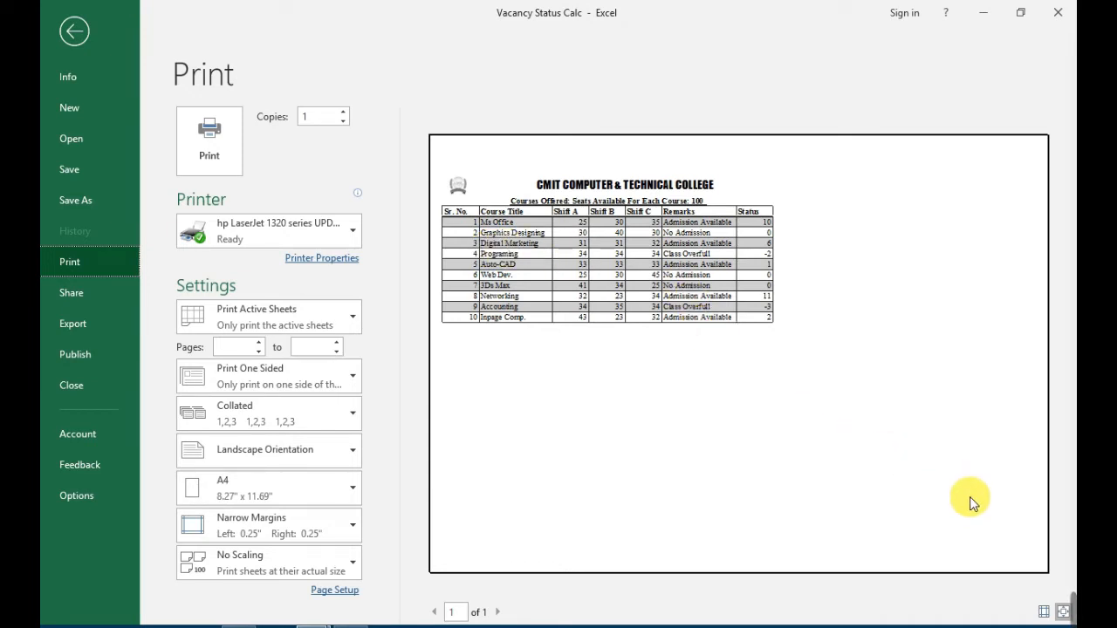
{"action": "left_click", "coordinate": [1062, 612]}
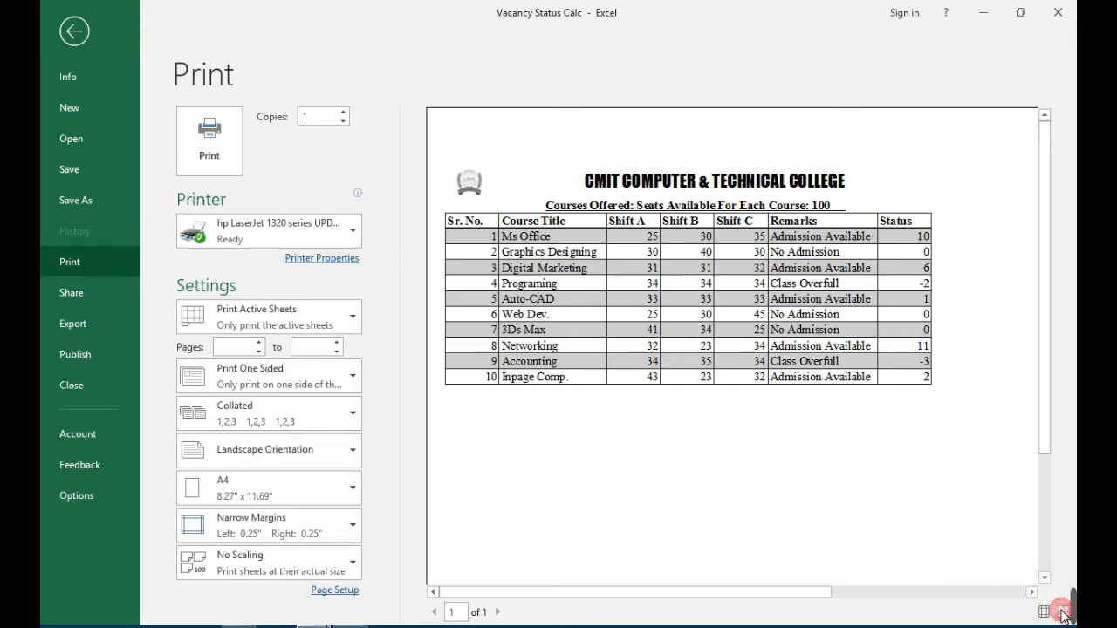
{"action": "left_click", "coordinate": [1063, 611]}
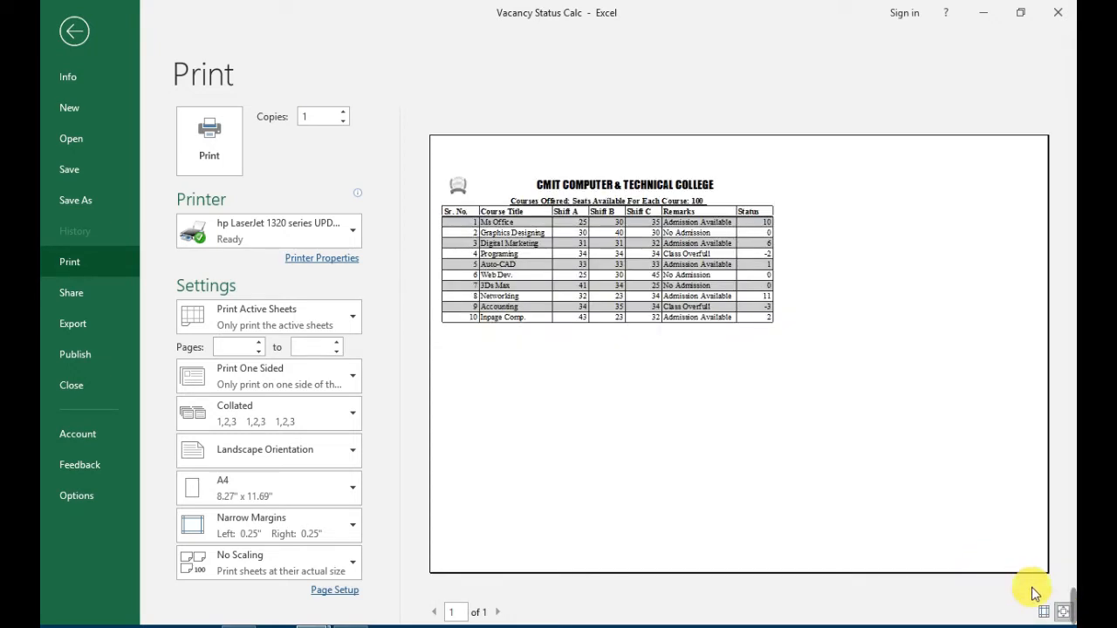
{"action": "left_click", "coordinate": [1062, 613]}
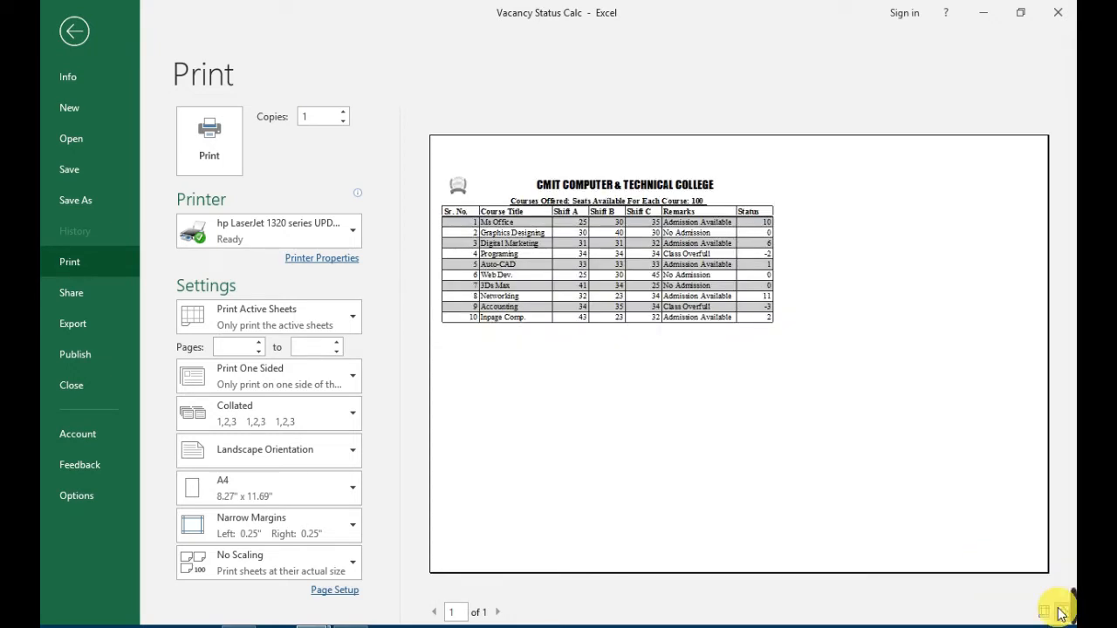
{"action": "left_click", "coordinate": [1062, 613]}
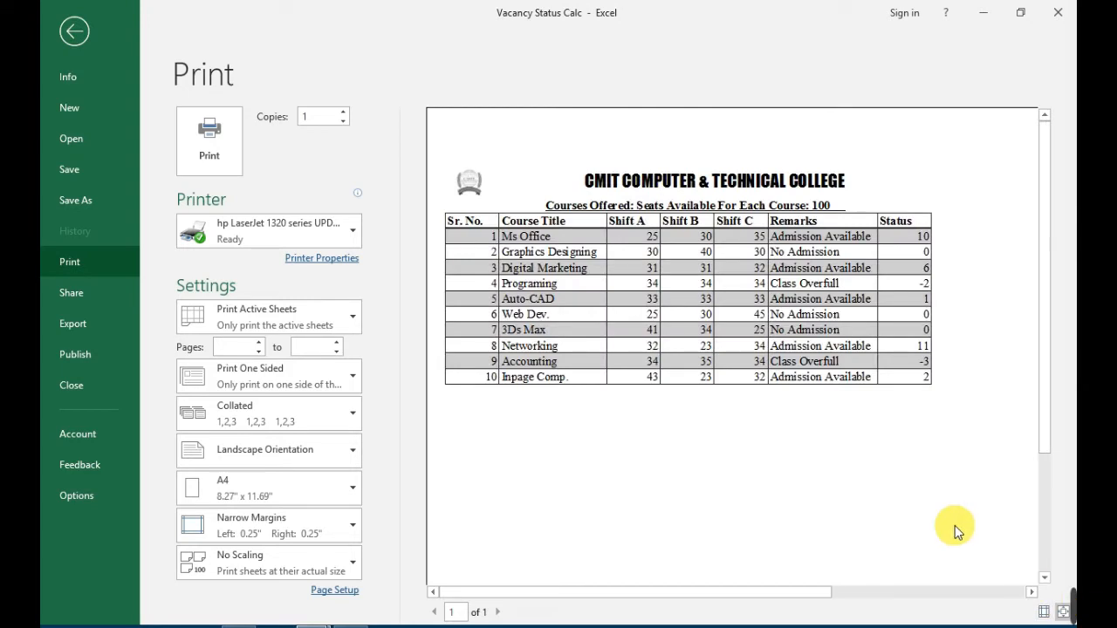
Show the margin and column guides in the print preview and fit the whole page in view.
{"action": "left_click", "coordinate": [1044, 615]}
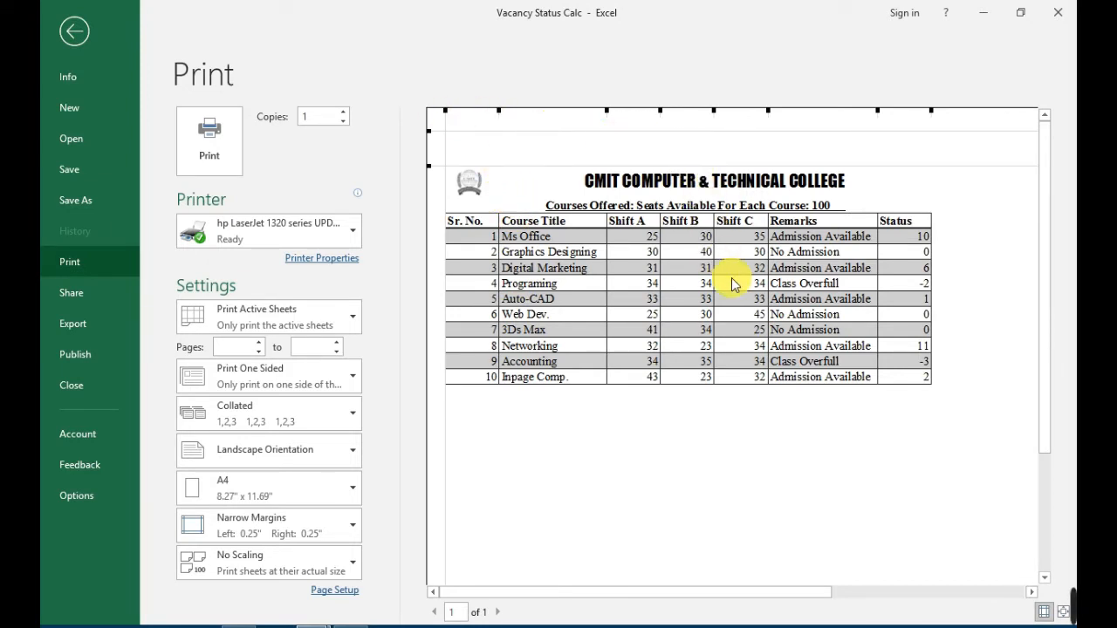
{"action": "left_click_drag", "start_coordinate": [772, 585], "coordinate": [913, 620]}
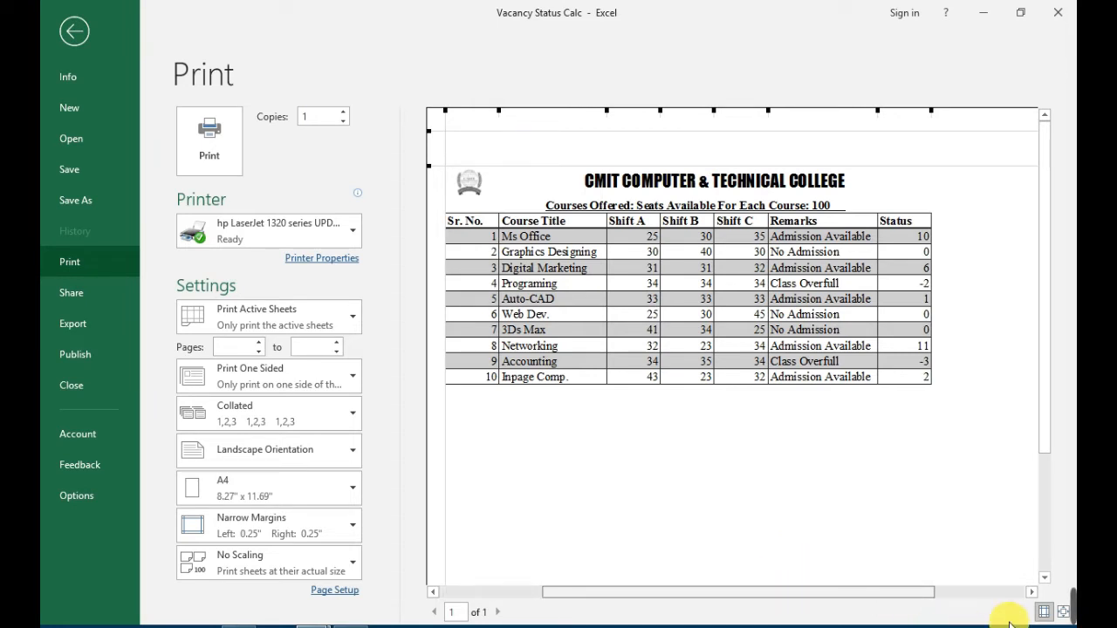
{"action": "left_click", "coordinate": [1063, 616]}
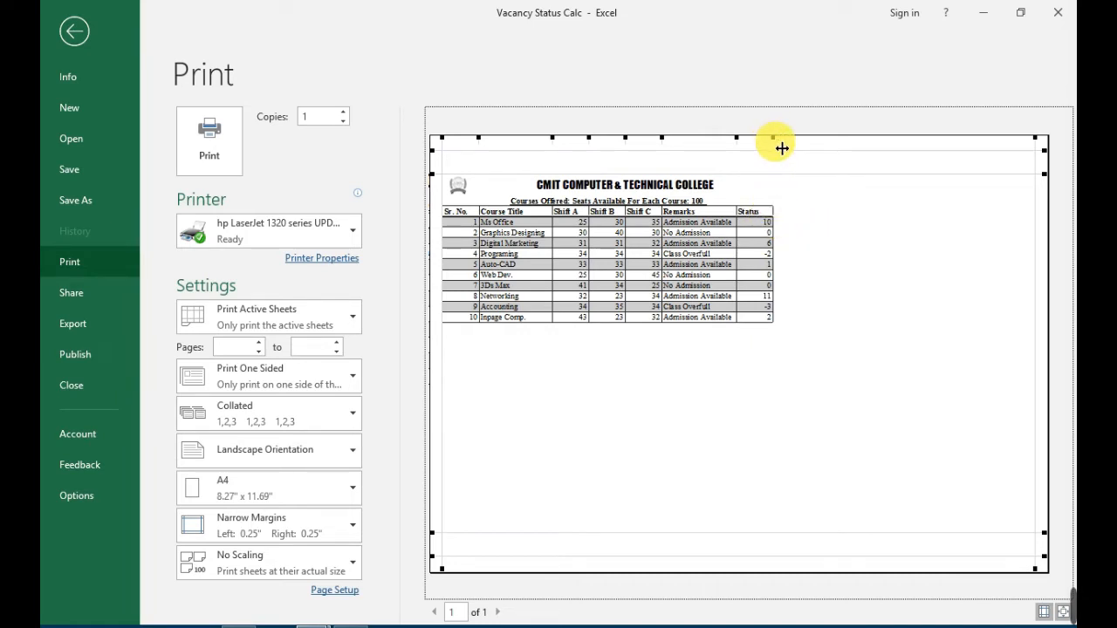
Widen the Status column close to the right margin and the Remarks column slightly in the print preview.
{"action": "left_click_drag", "start_coordinate": [782, 148], "coordinate": [1026, 180]}
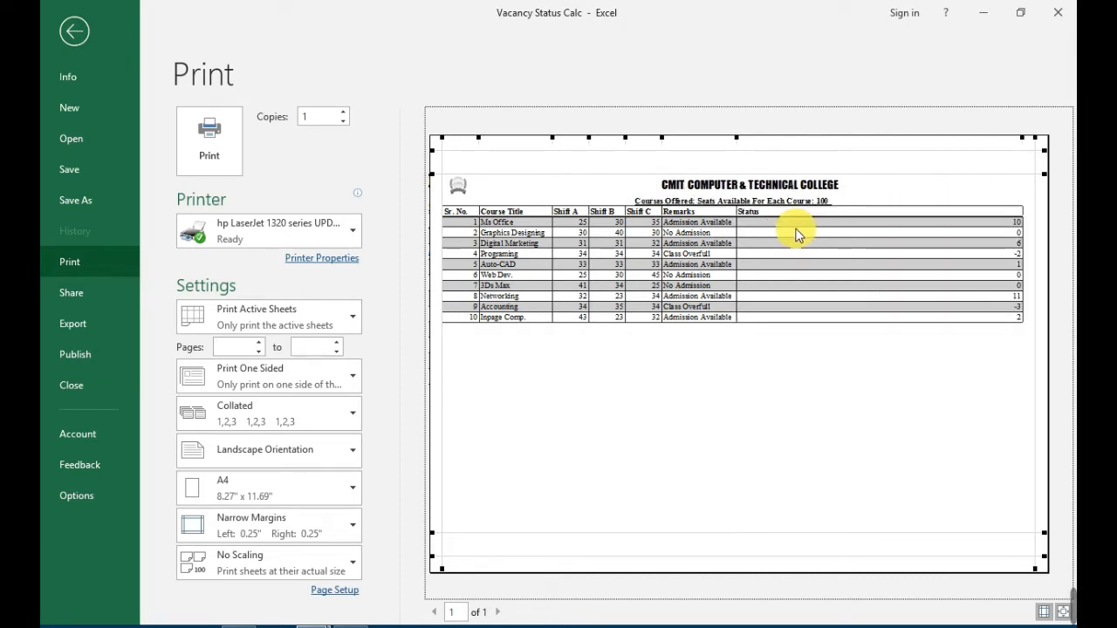
{"action": "left_click_drag", "start_coordinate": [738, 239], "coordinate": [928, 231]}
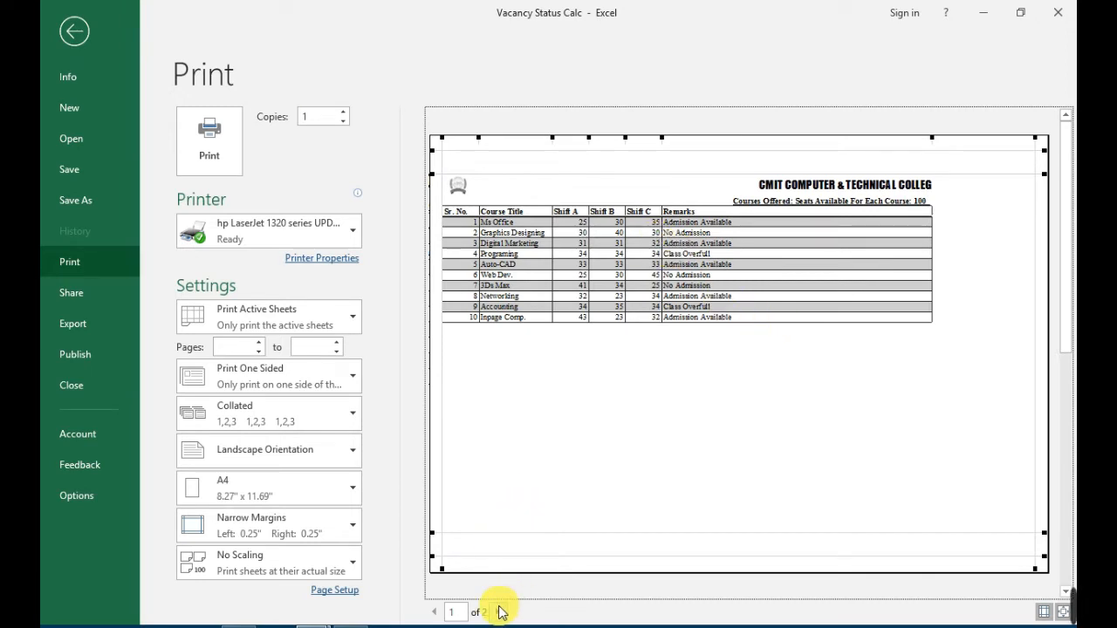
{"action": "left_click_drag", "start_coordinate": [941, 251], "coordinate": [768, 252]}
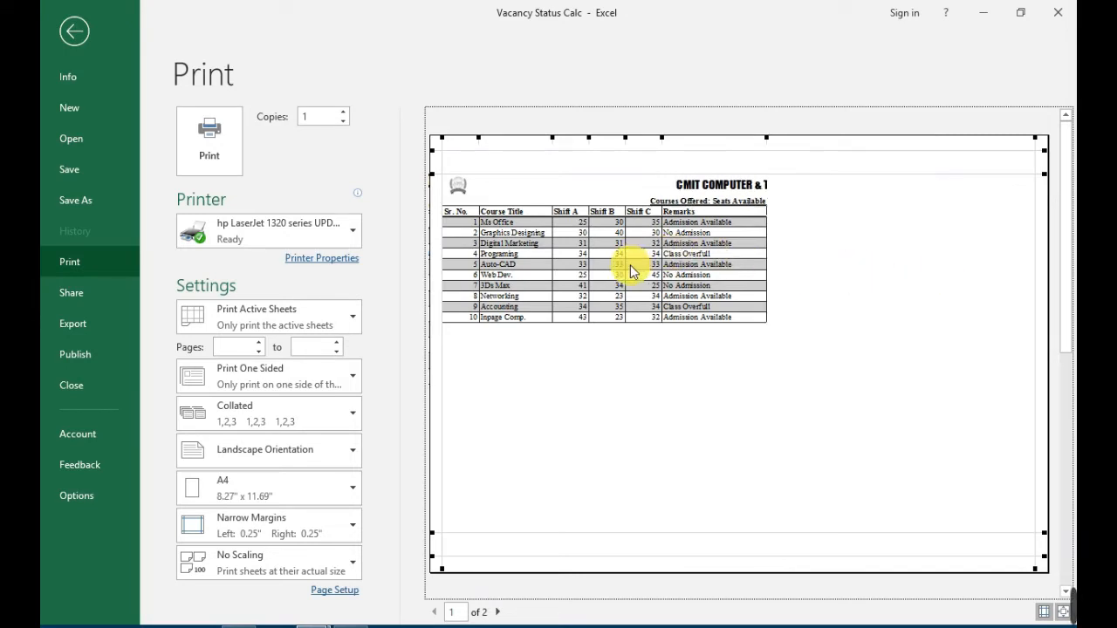
Widen the Sr. No., Course Title and Shift columns and narrow the Status column so the table fits on one page.
{"action": "left_click_drag", "start_coordinate": [491, 242], "coordinate": [760, 267]}
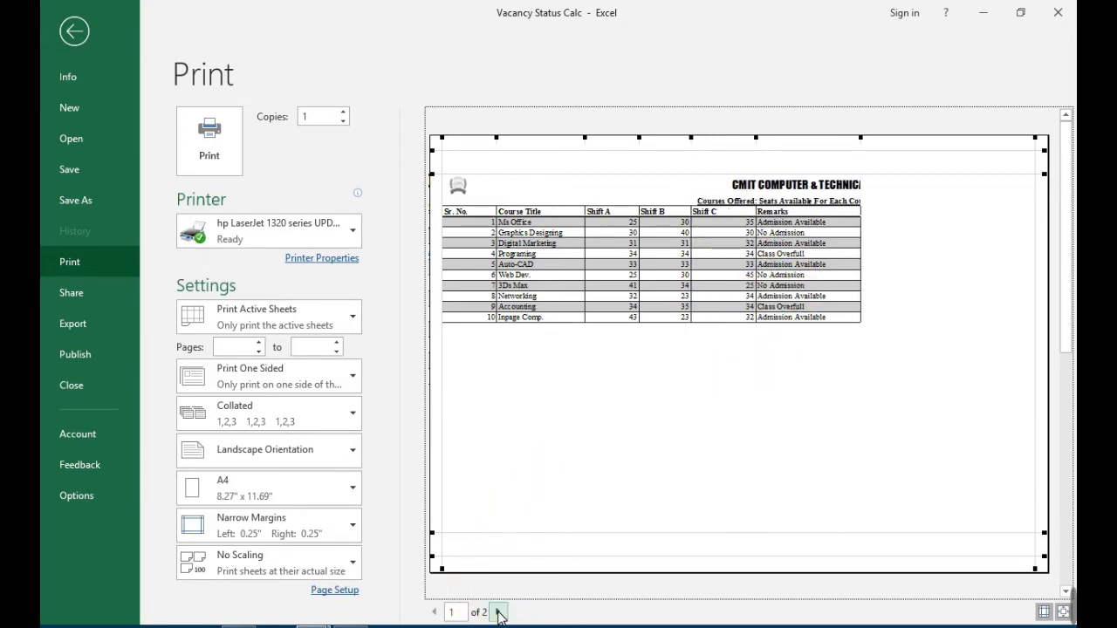
{"action": "left_click", "coordinate": [497, 612]}
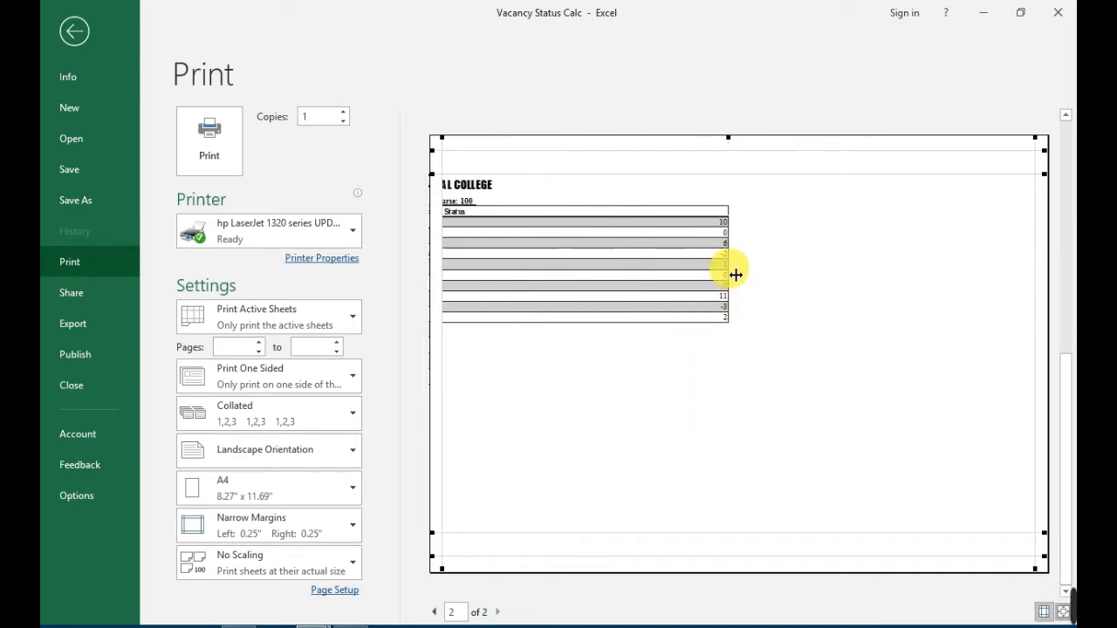
{"action": "left_click_drag", "start_coordinate": [736, 274], "coordinate": [576, 265]}
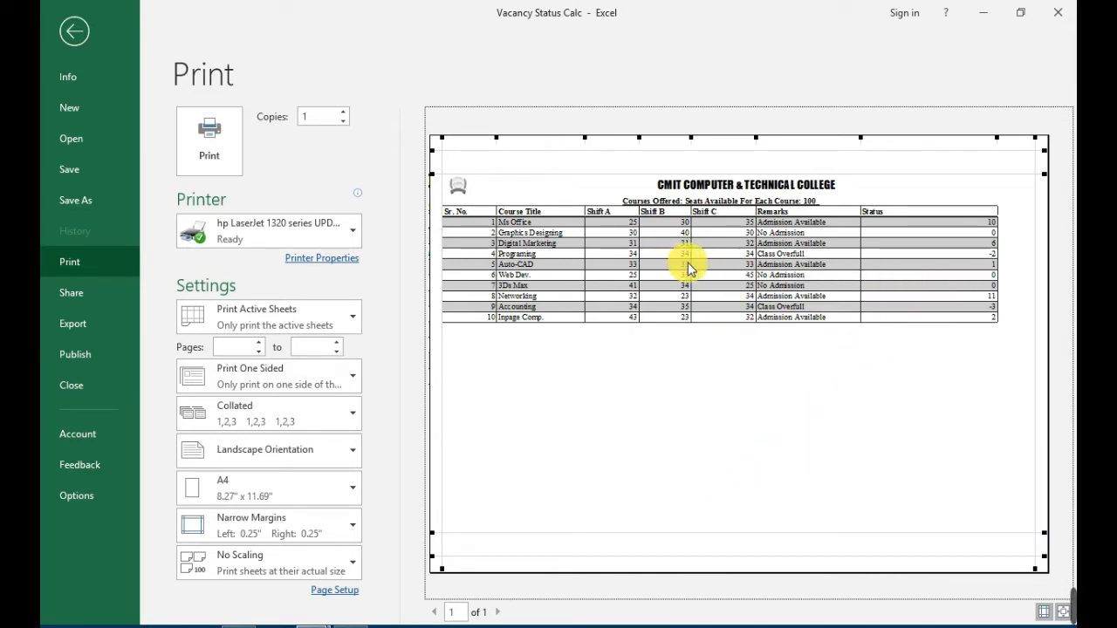
{"action": "left_click_drag", "start_coordinate": [692, 268], "coordinate": [653, 268]}
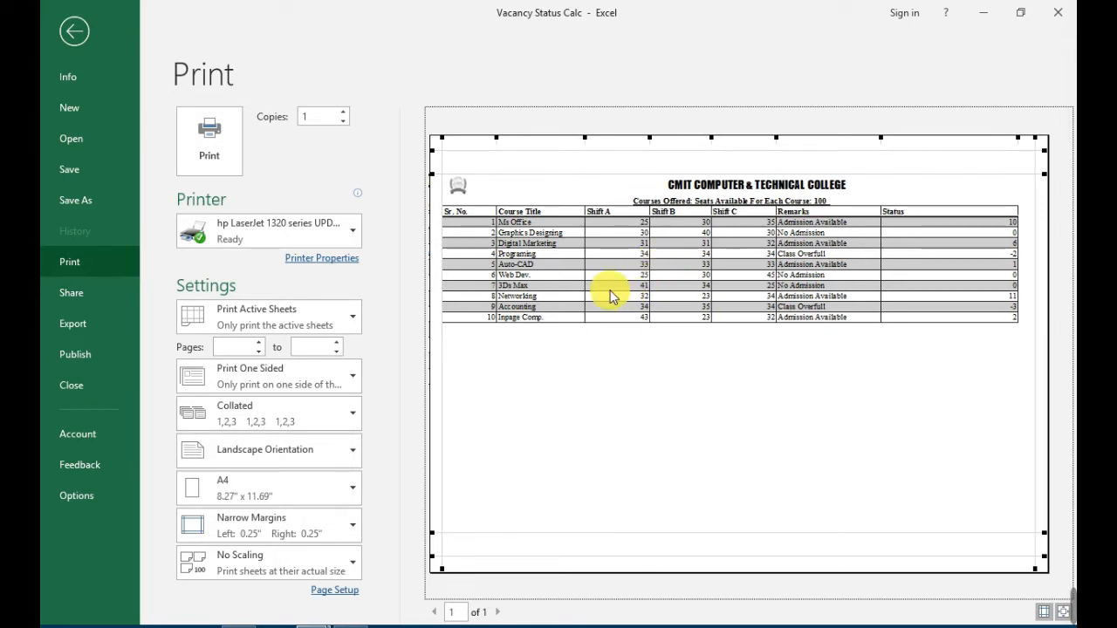
{"action": "left_click_drag", "start_coordinate": [591, 276], "coordinate": [602, 301]}
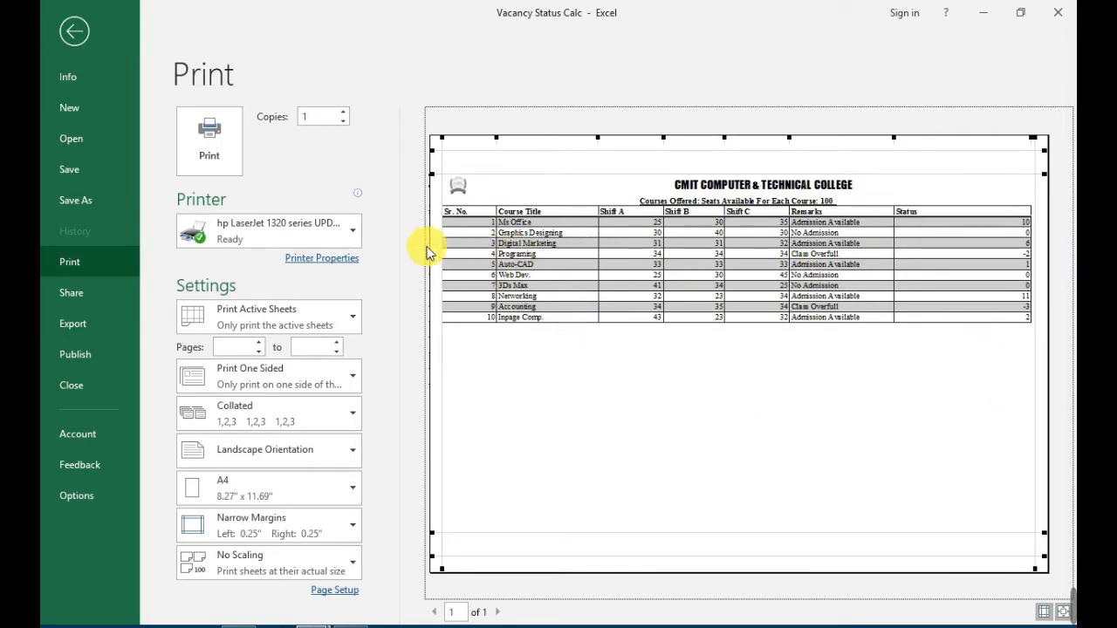
Increase the left page margin to about 0.36" by moving its guide in the print preview.
{"action": "left_click_drag", "start_coordinate": [448, 261], "coordinate": [451, 260]}
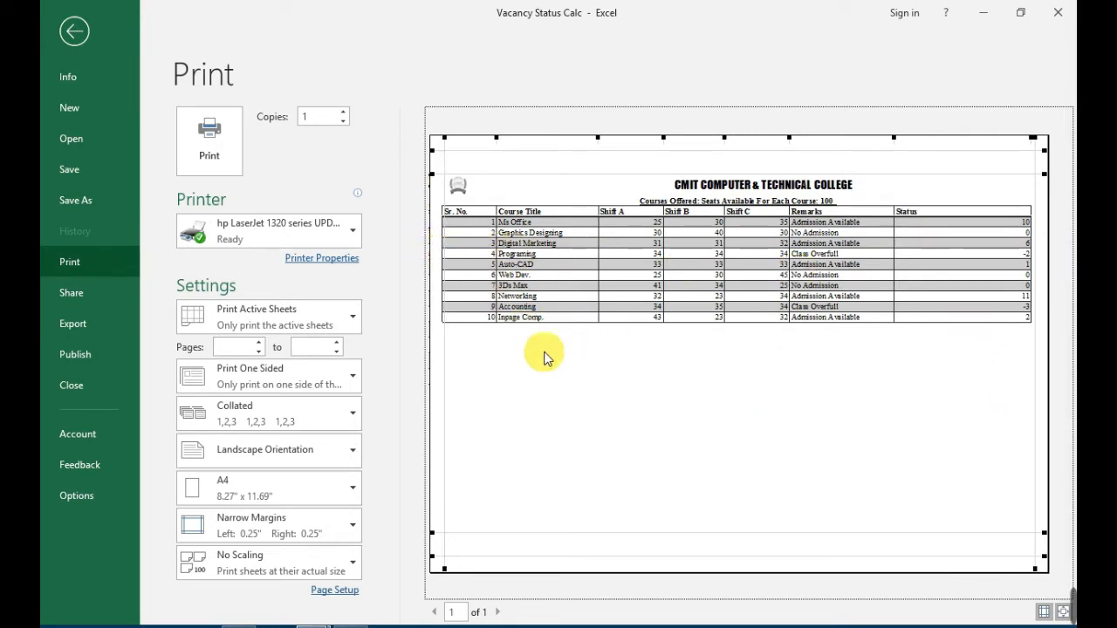
{"action": "left_click", "coordinate": [633, 399]}
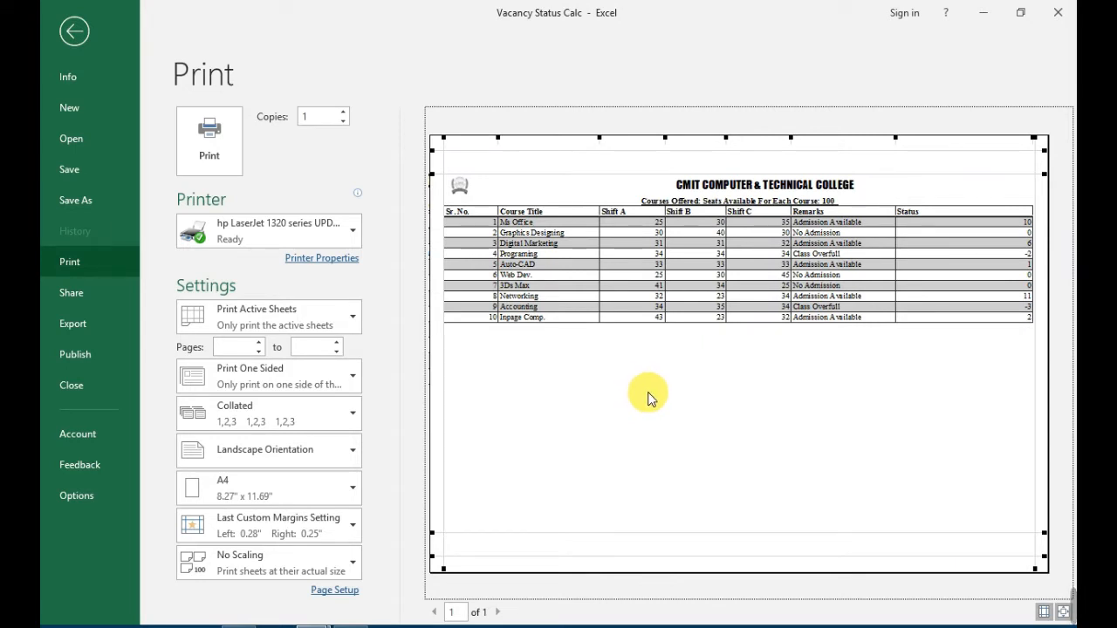
{"action": "left_click_drag", "start_coordinate": [449, 287], "coordinate": [448, 288]}
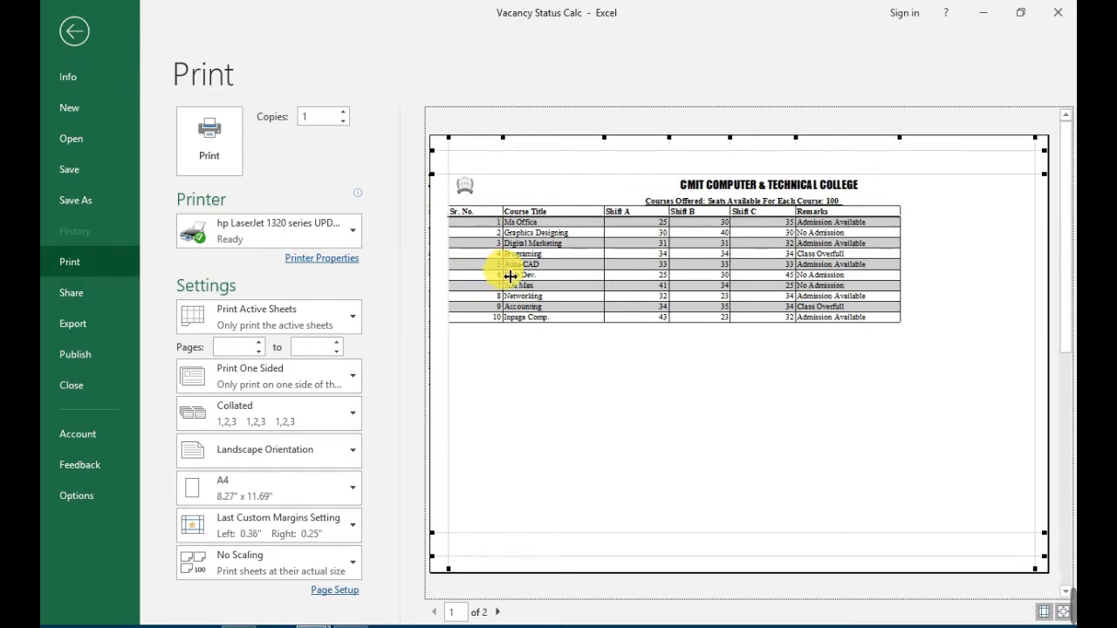
Narrow the Sr. No. column, extend the Status column to the right margin, and return to the worksheet.
{"action": "left_click_drag", "start_coordinate": [504, 275], "coordinate": [496, 271]}
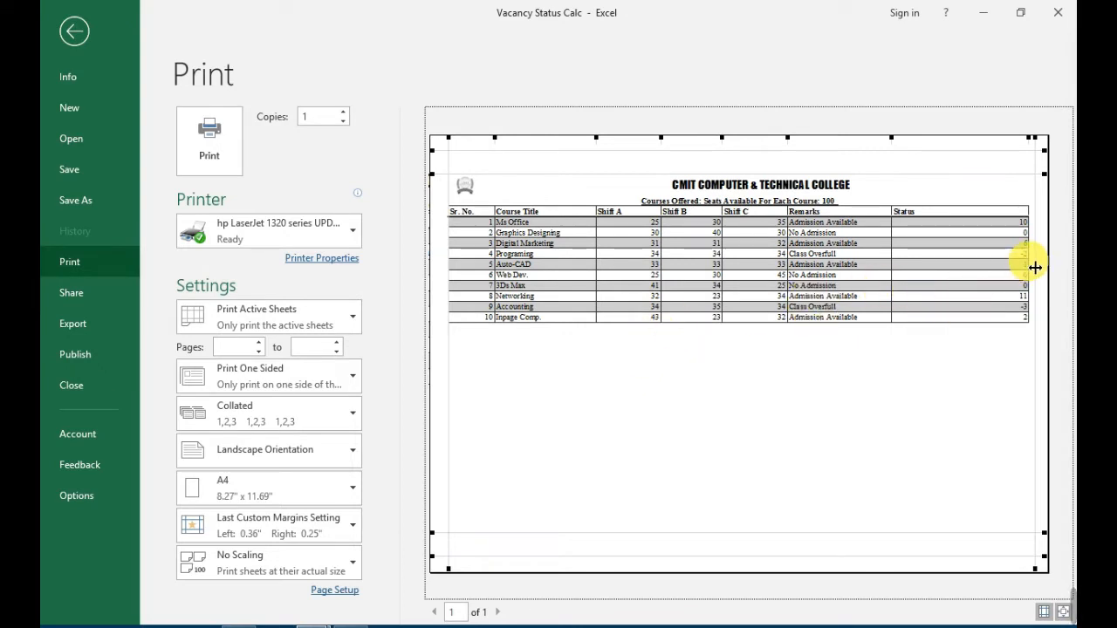
{"action": "left_click_drag", "start_coordinate": [1035, 267], "coordinate": [1036, 267]}
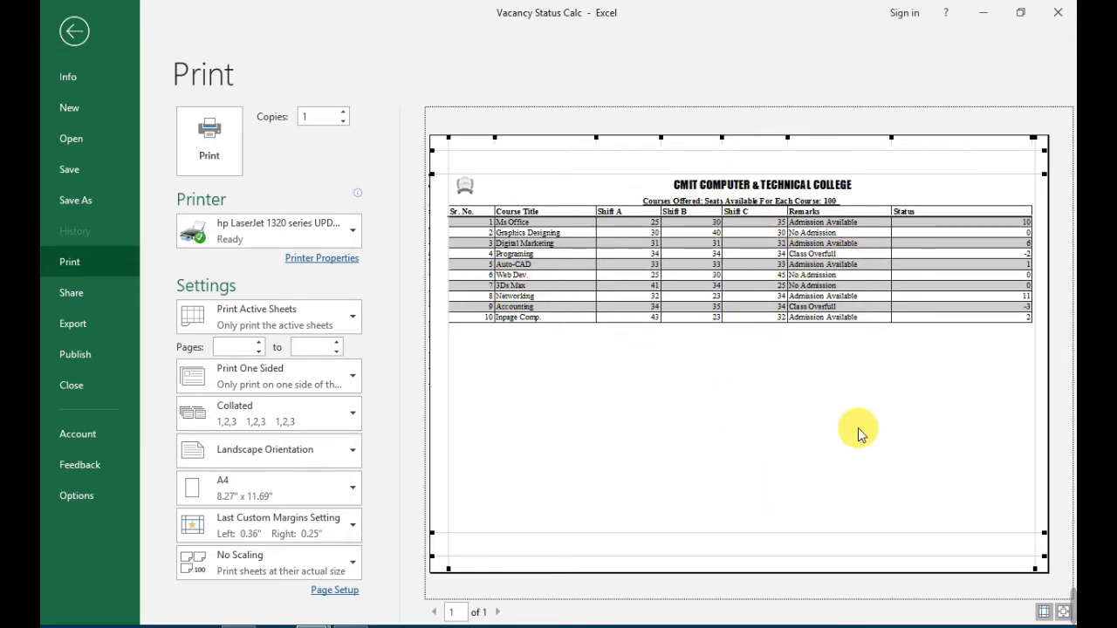
{"action": "left_click", "coordinate": [70, 38]}
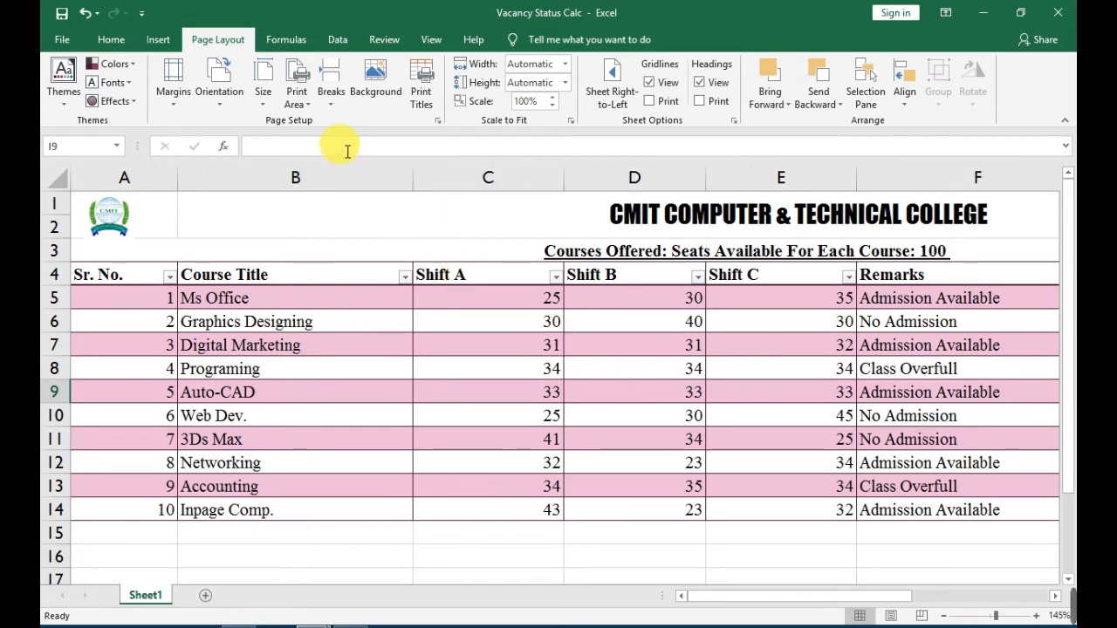
Open the custom header editor from the page setup settings.
{"action": "left_click", "coordinate": [423, 103]}
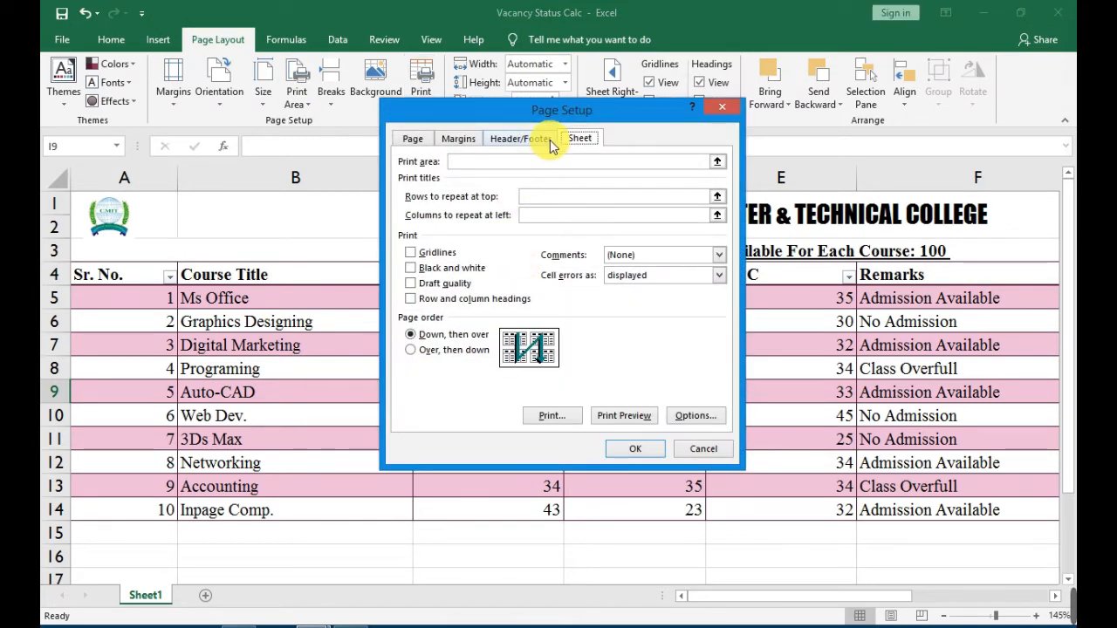
{"action": "left_click_drag", "start_coordinate": [561, 118], "coordinate": [549, 116]}
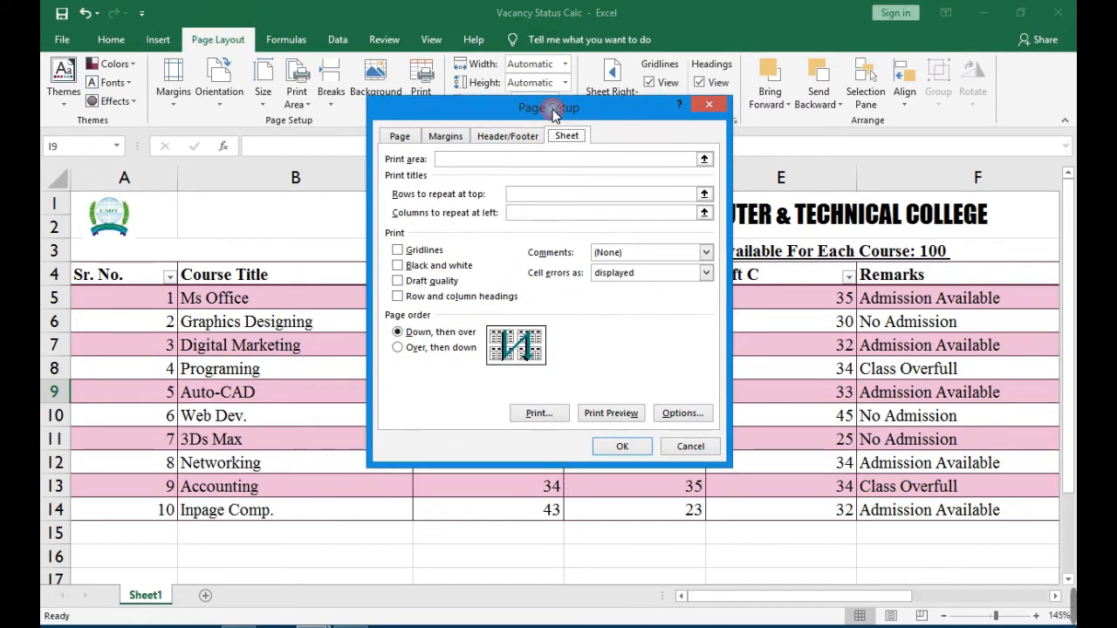
{"action": "left_click", "coordinate": [447, 136]}
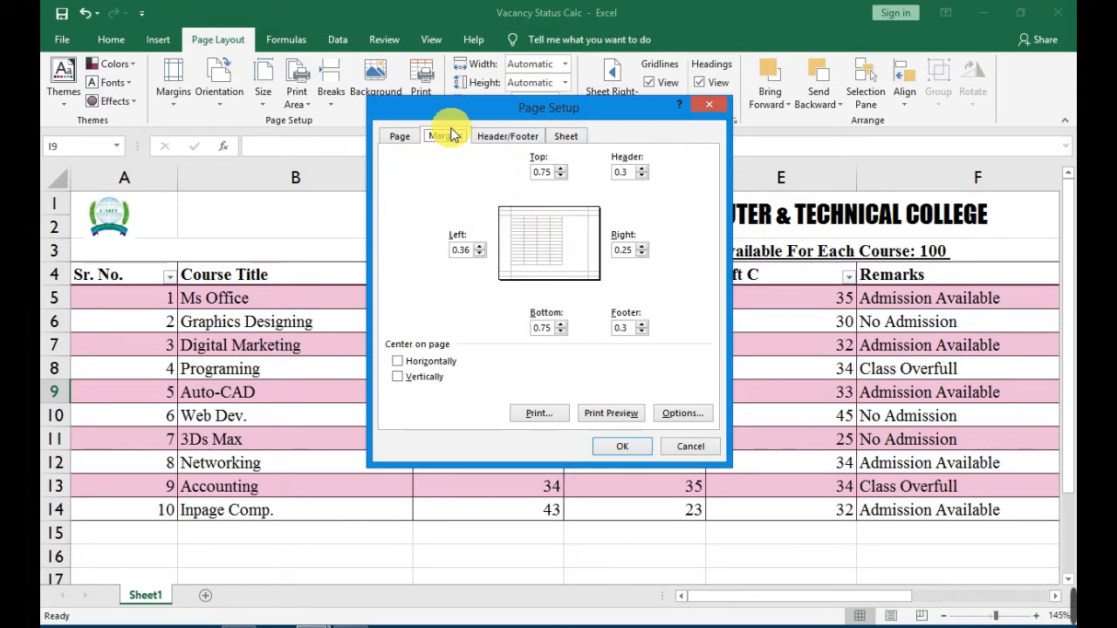
{"action": "left_click", "coordinate": [485, 137]}
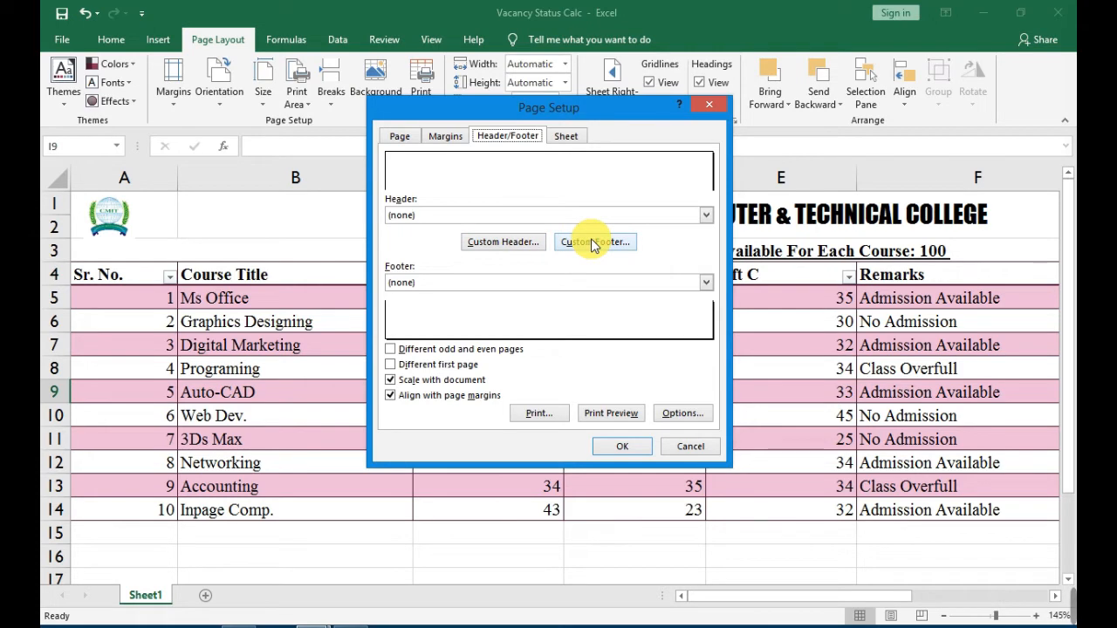
{"action": "left_click", "coordinate": [517, 245]}
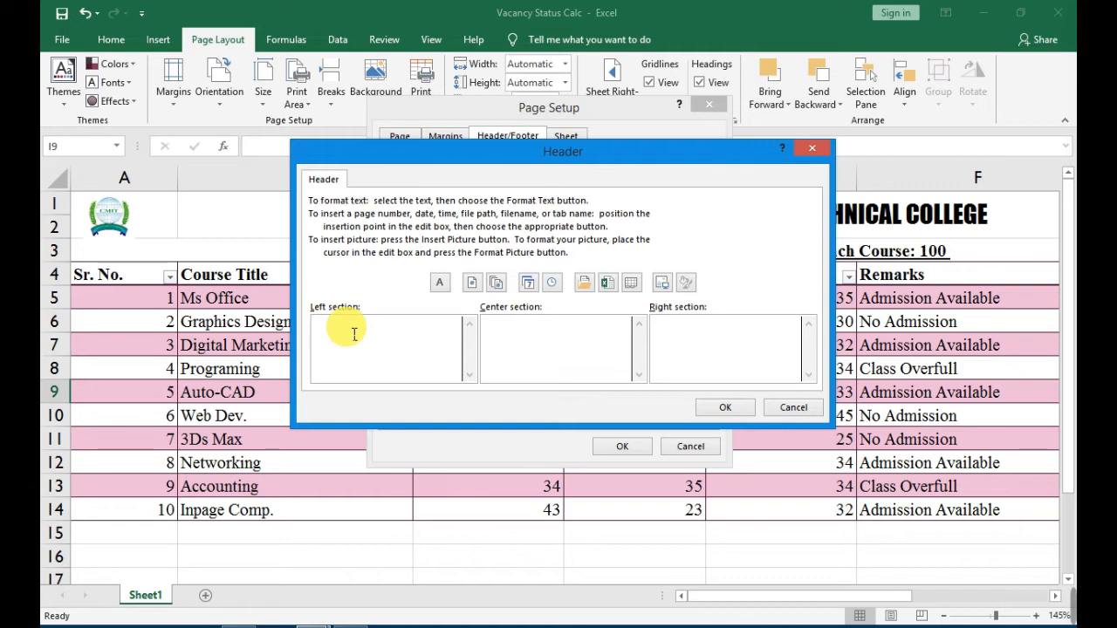
{"action": "left_click", "coordinate": [594, 341]}
{"action": "left_click", "coordinate": [689, 336]}
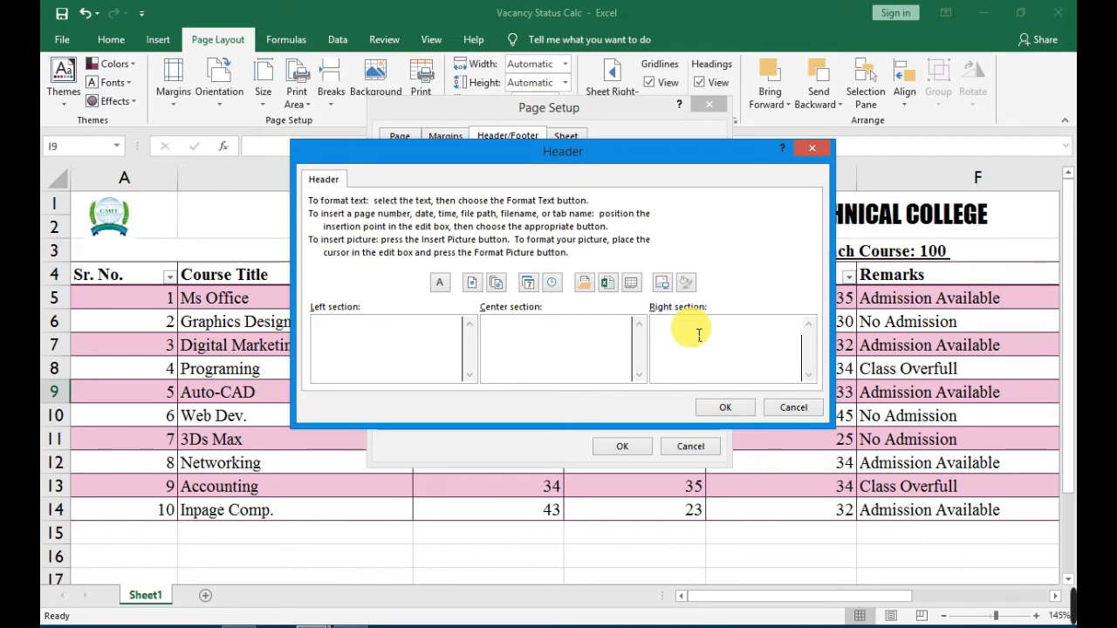
{"action": "left_click", "coordinate": [407, 339]}
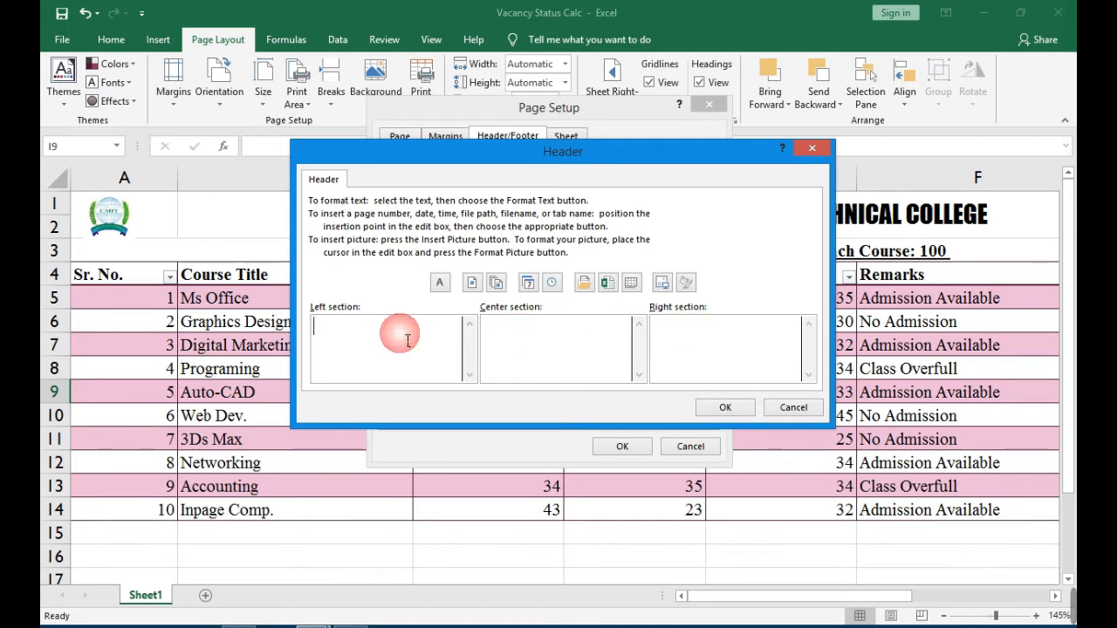
{"action": "left_click", "coordinate": [533, 352]}
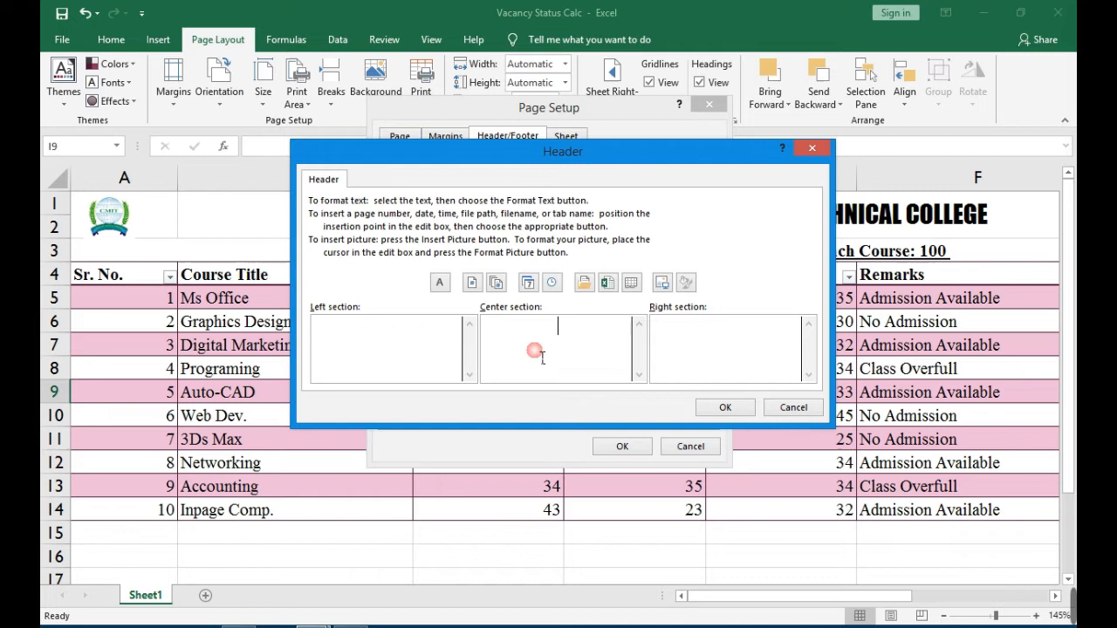
{"action": "left_click", "coordinate": [676, 351]}
Enter "MS Excel" in the header's left section and make it bold.
{"action": "left_click", "coordinate": [388, 343]}
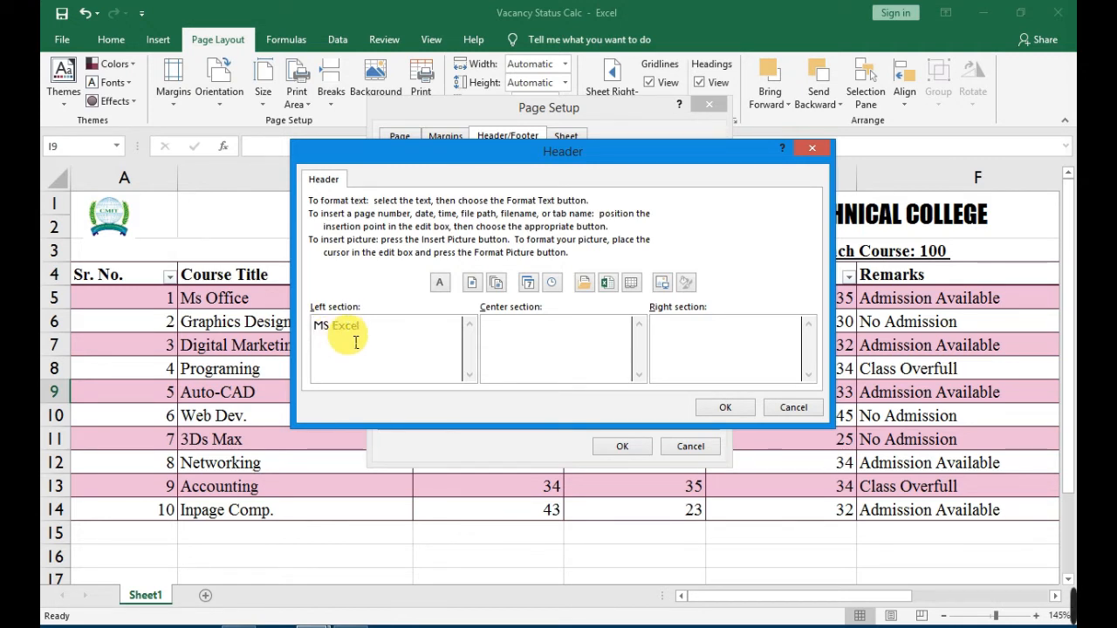
{"action": "left_click_drag", "start_coordinate": [366, 330], "coordinate": [313, 325]}
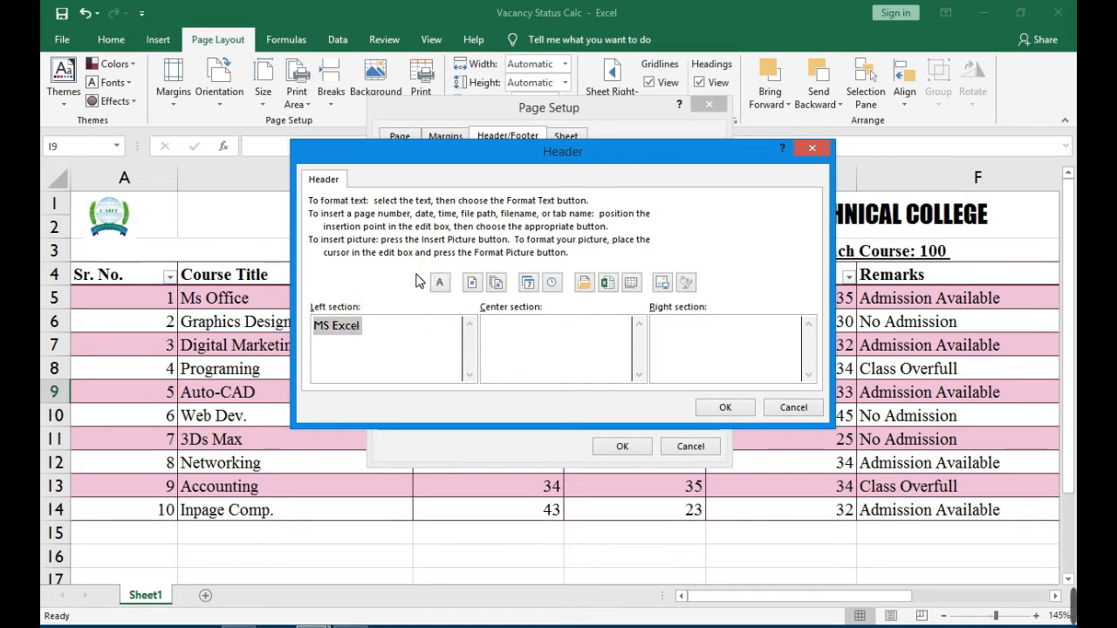
{"action": "left_click", "coordinate": [445, 287]}
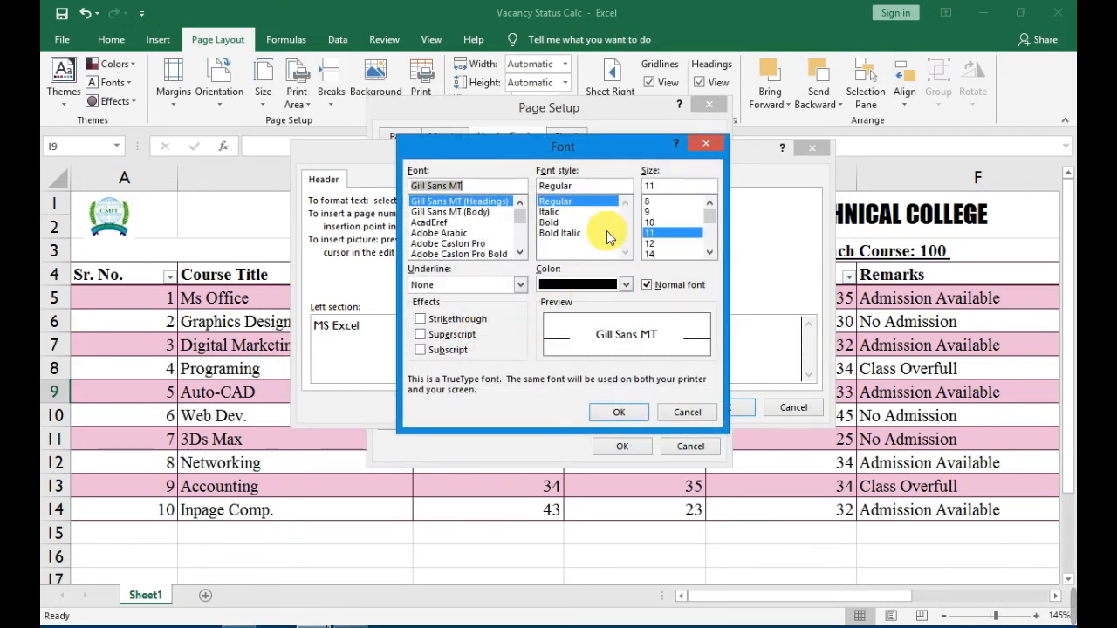
{"action": "left_click", "coordinate": [560, 222]}
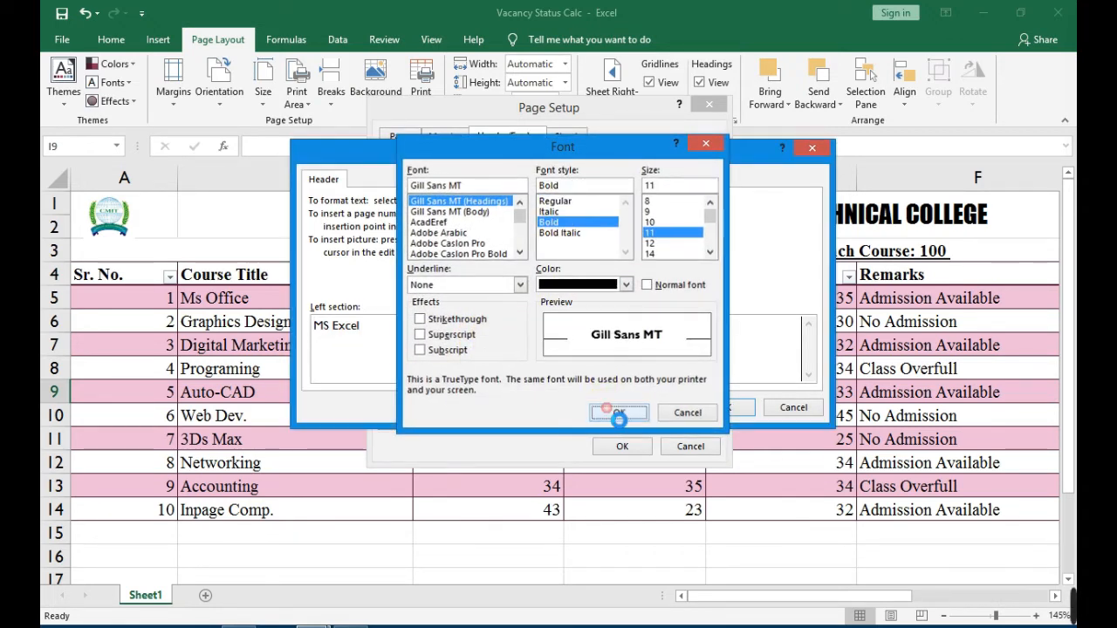
{"action": "left_click", "coordinate": [611, 412]}
Enter "CMIT" in the header's center section.
{"action": "left_click", "coordinate": [557, 349]}
{"action": "left_click", "coordinate": [557, 350]}
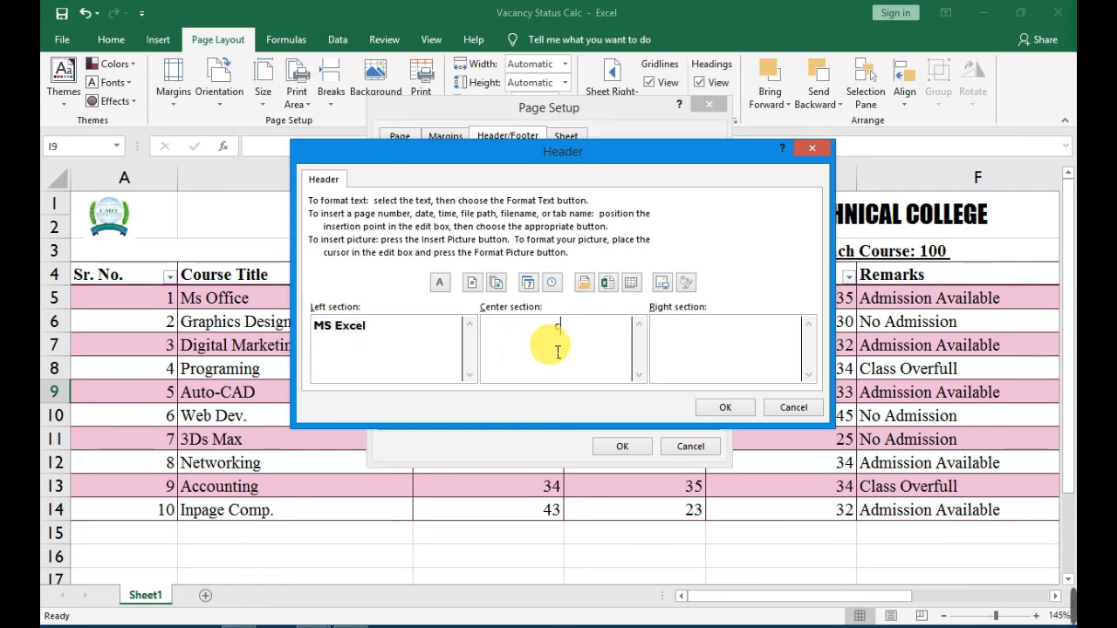
{"action": "type", "text": "CMIT"}
Format the header's CMIT text in the Impact font at size 16.
{"action": "left_click_drag", "start_coordinate": [568, 349], "coordinate": [544, 341]}
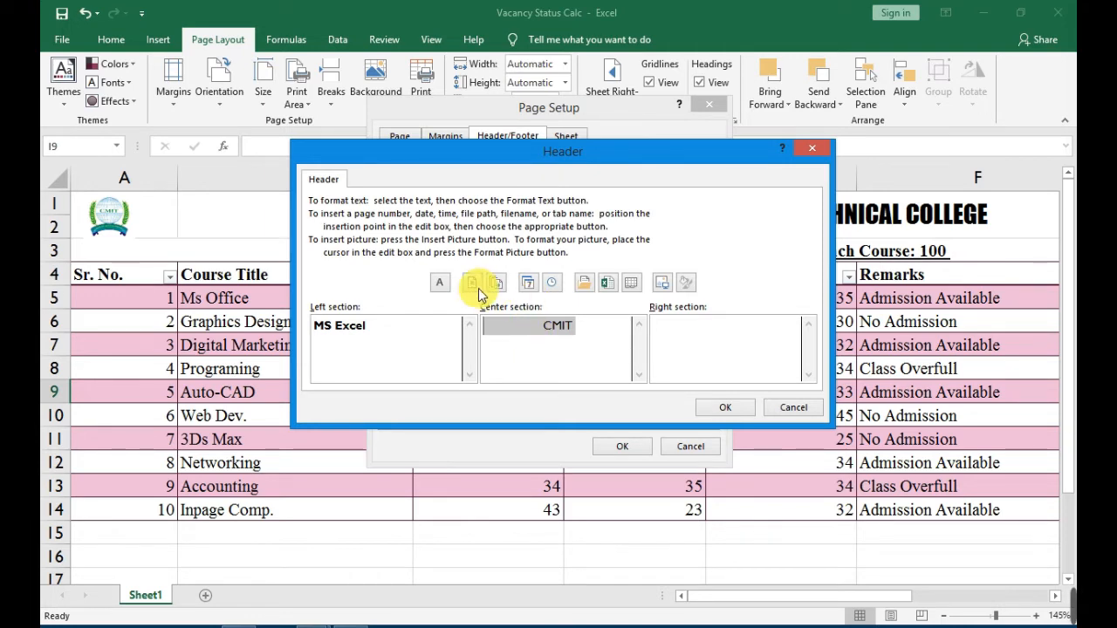
{"action": "left_click", "coordinate": [442, 285]}
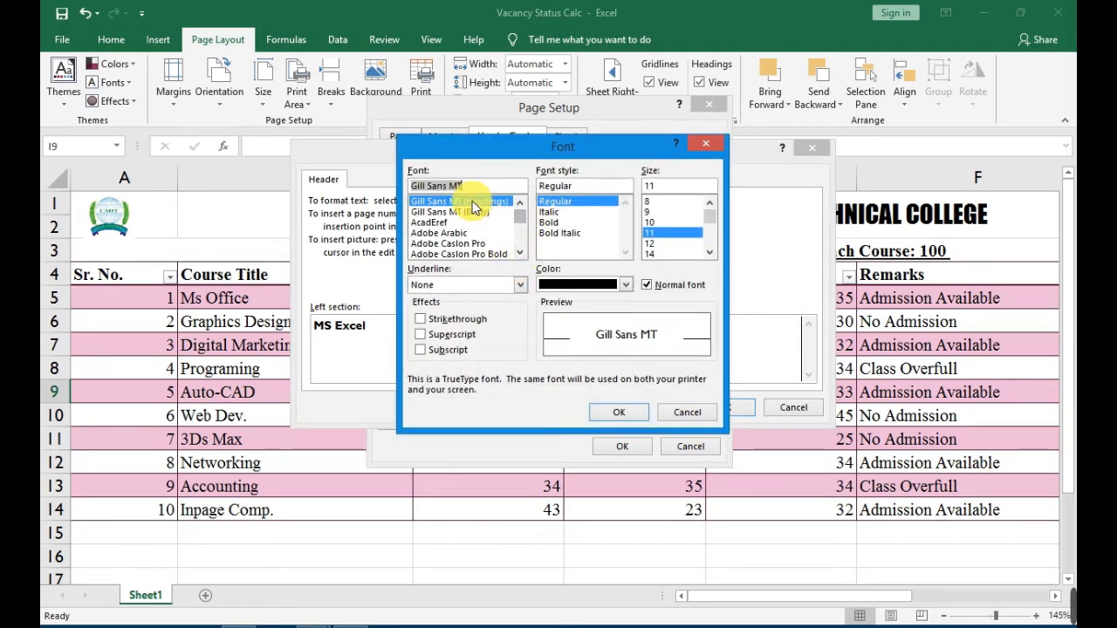
{"action": "left_click_drag", "start_coordinate": [472, 187], "coordinate": [404, 187]}
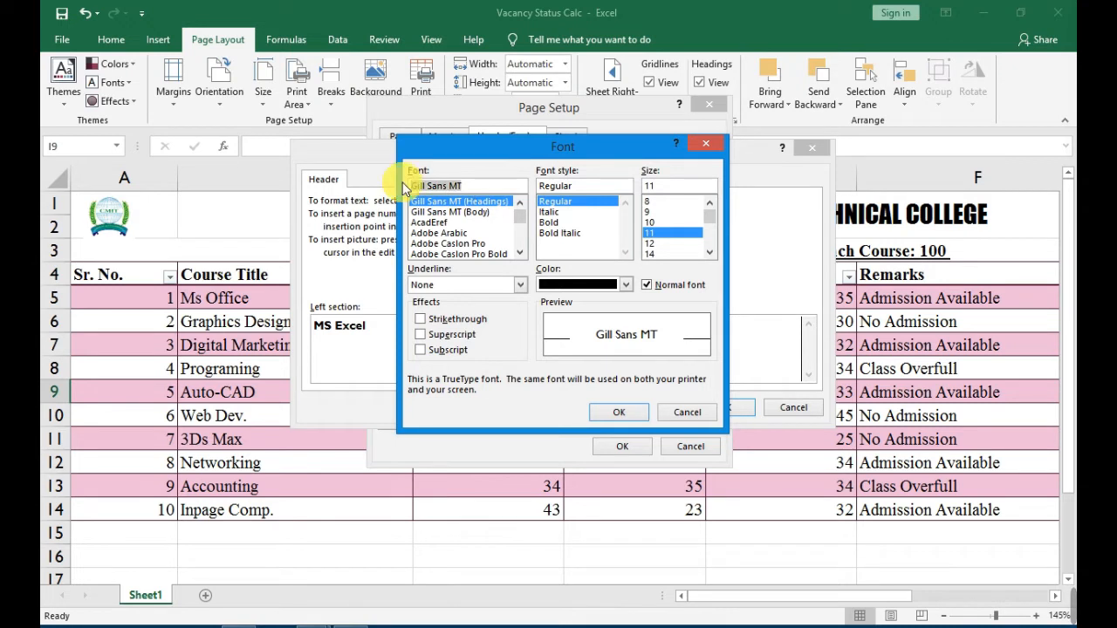
{"action": "type", "text": "E"}
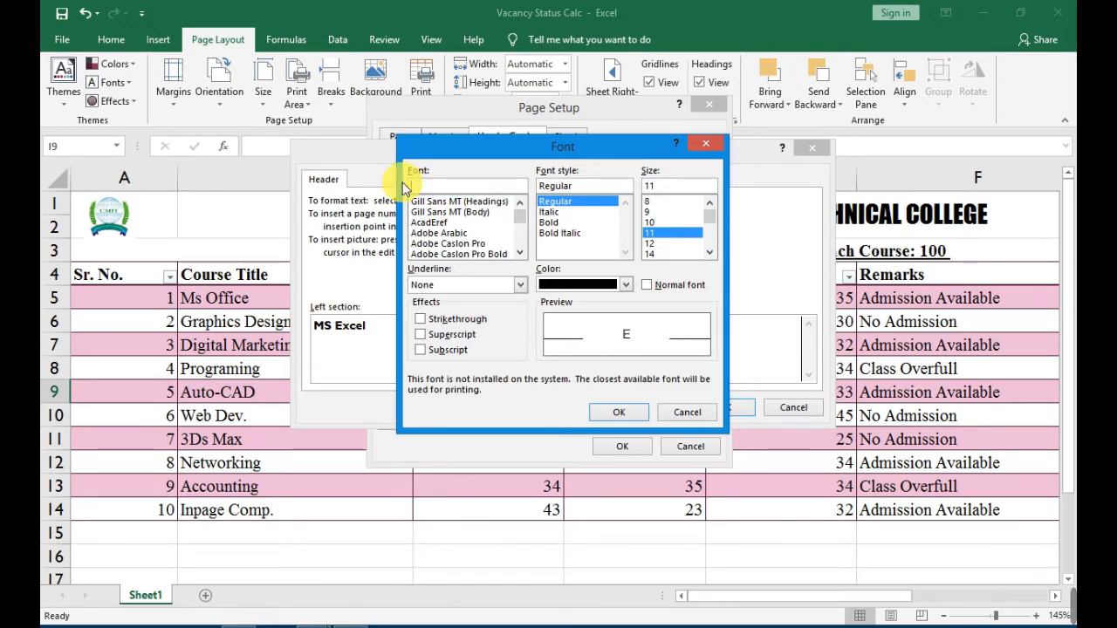
{"action": "type", "text": "MPACT"}
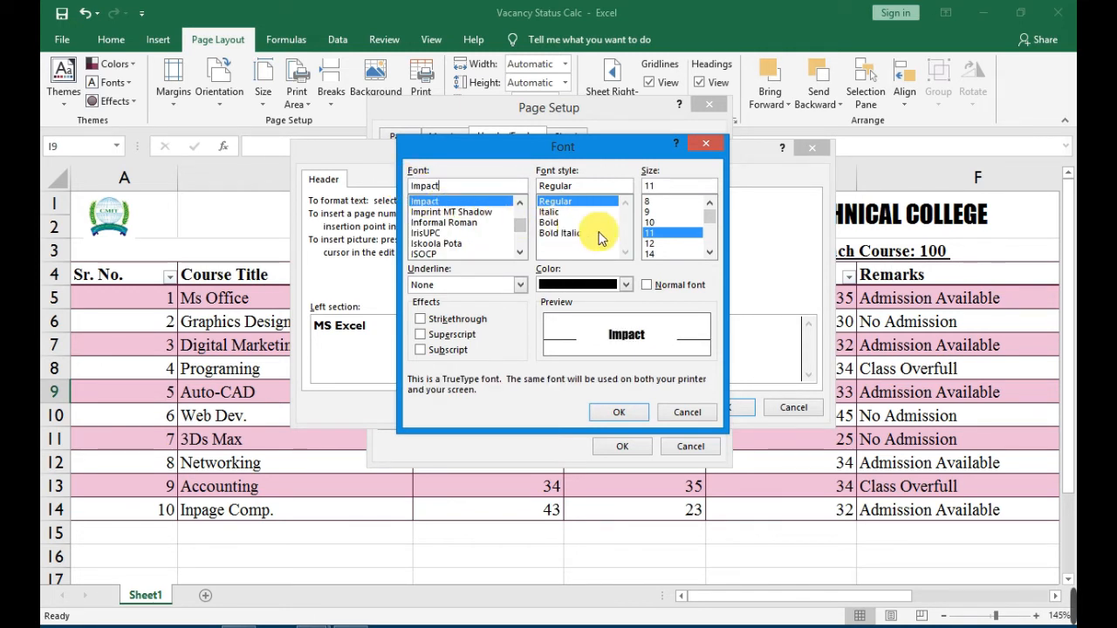
{"action": "left_click", "coordinate": [655, 254]}
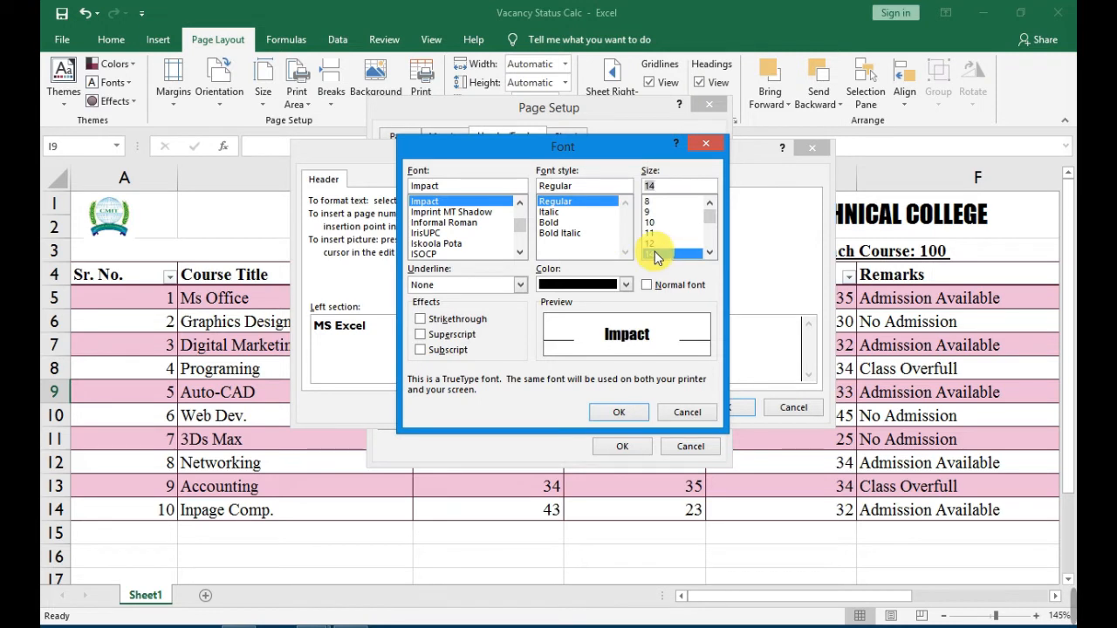
{"action": "left_click", "coordinate": [710, 253]}
{"action": "left_click", "coordinate": [710, 253]}
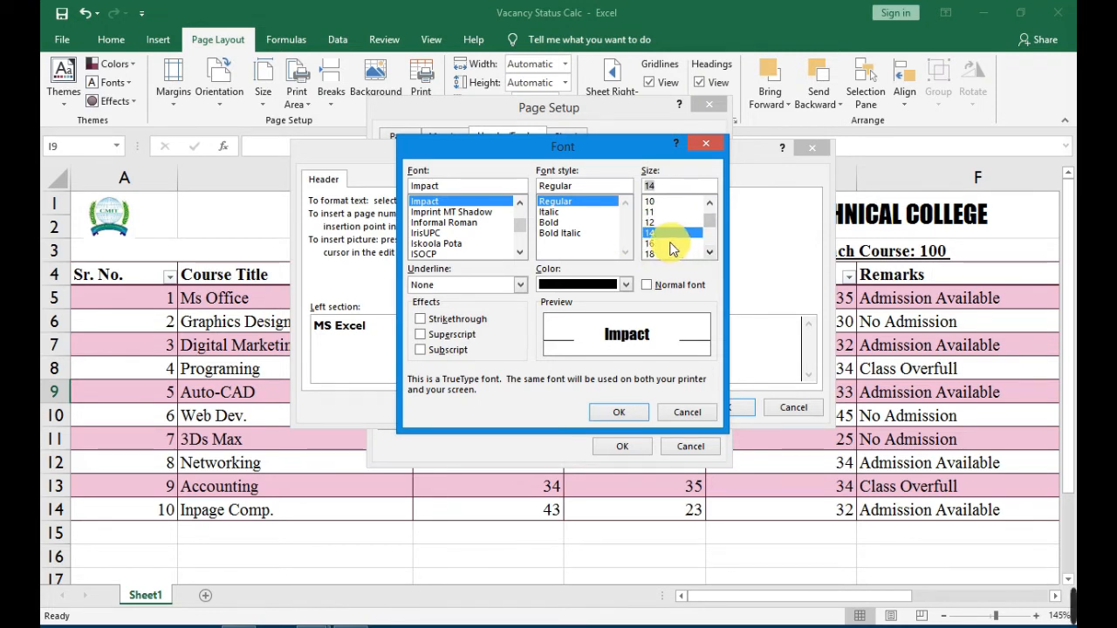
{"action": "left_click", "coordinate": [667, 244]}
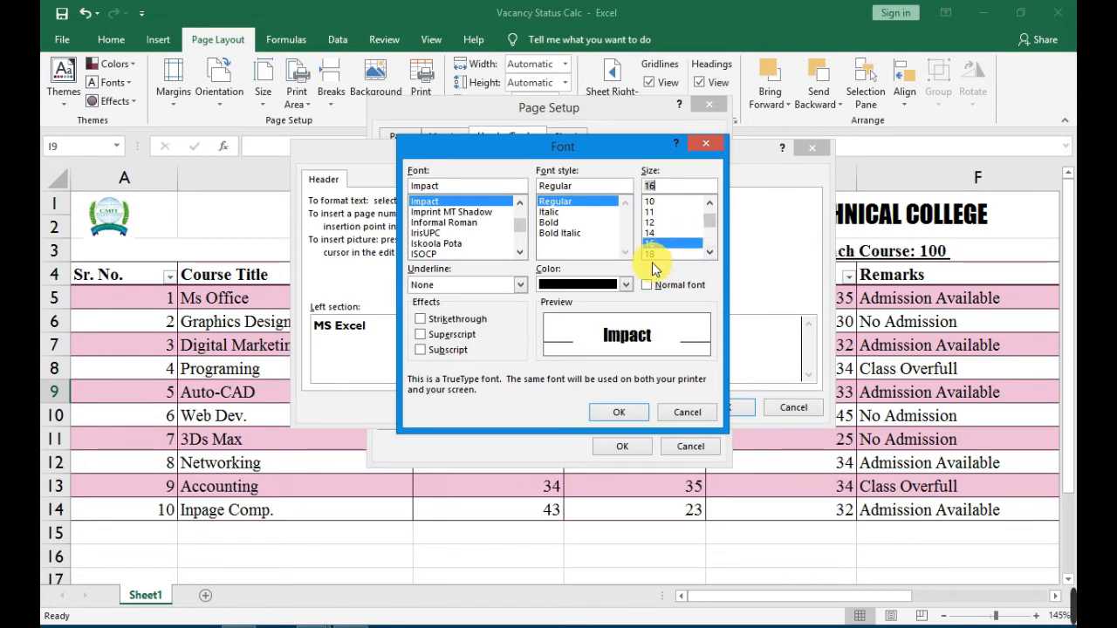
{"action": "left_click", "coordinate": [615, 416]}
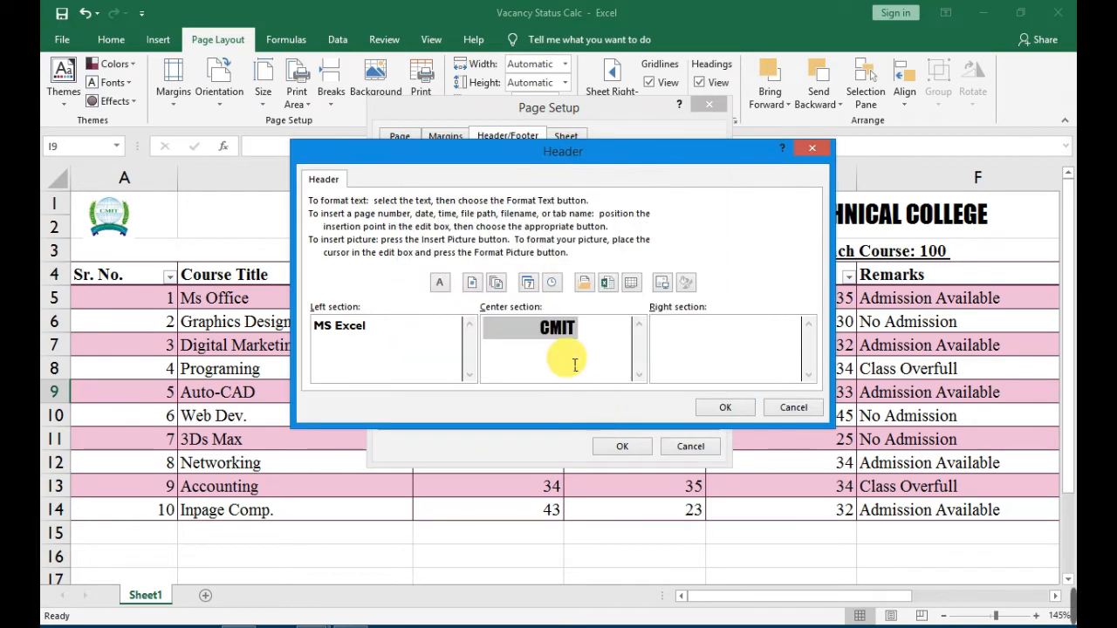
Insert the time and date fields, separated by a comma, in the header's right section and apply the header to the sheet.
{"action": "left_click", "coordinate": [732, 355]}
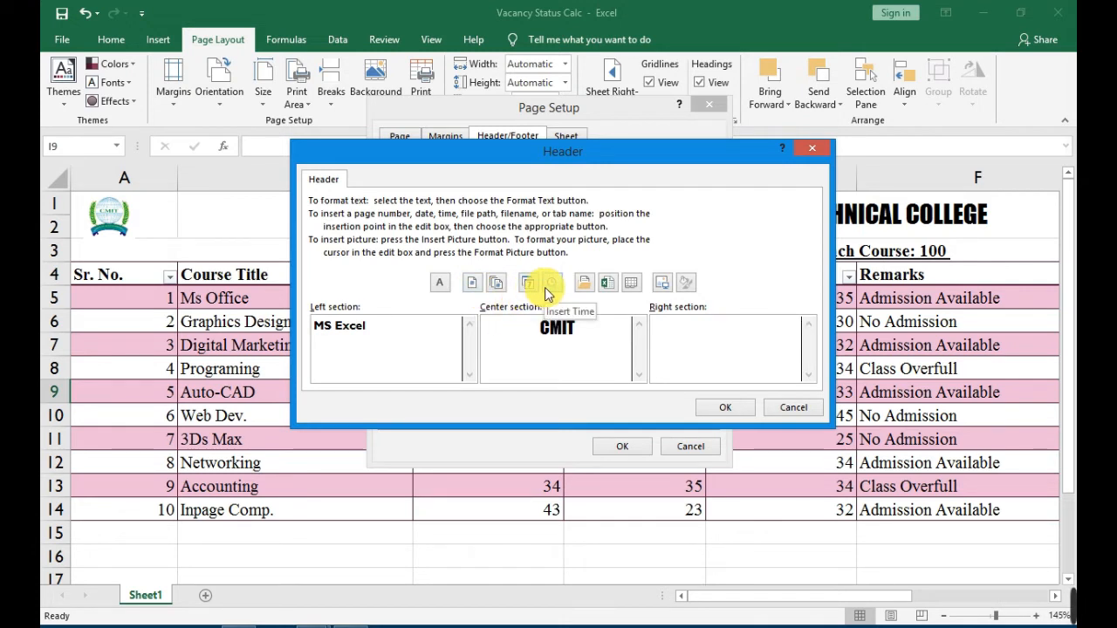
{"action": "left_click", "coordinate": [548, 285]}
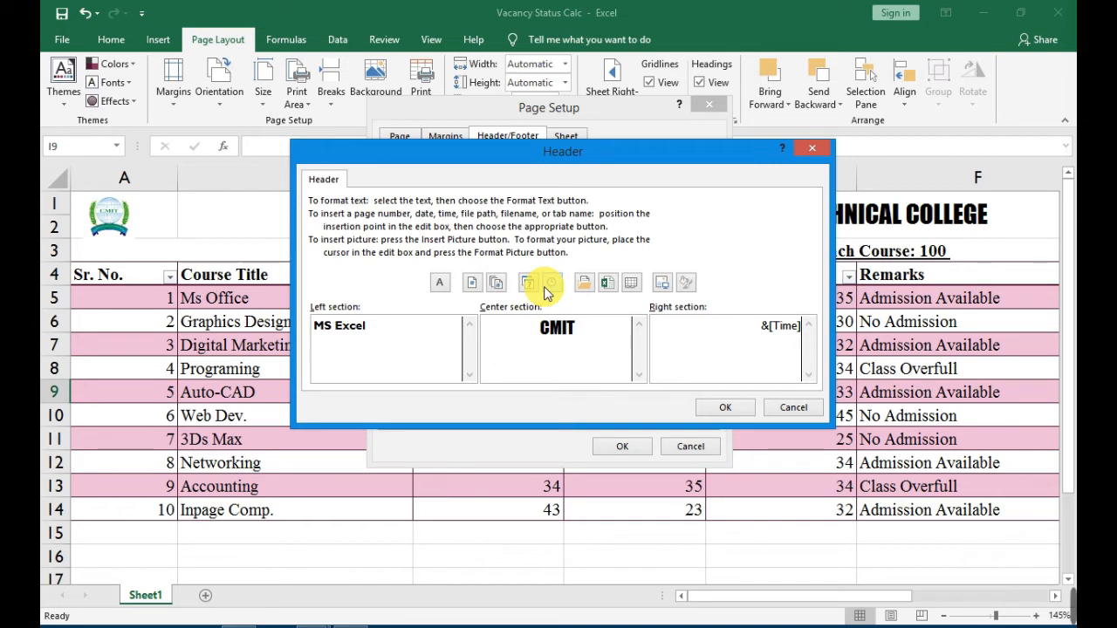
{"action": "type", "text": ","}
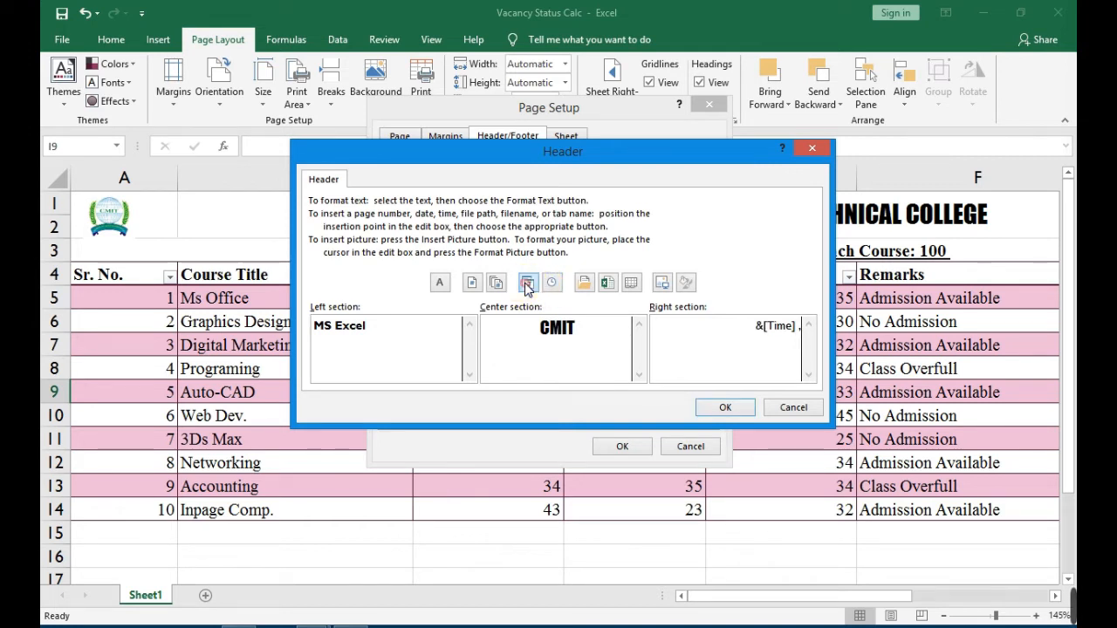
{"action": "left_click", "coordinate": [528, 283]}
{"action": "left_click", "coordinate": [731, 324]}
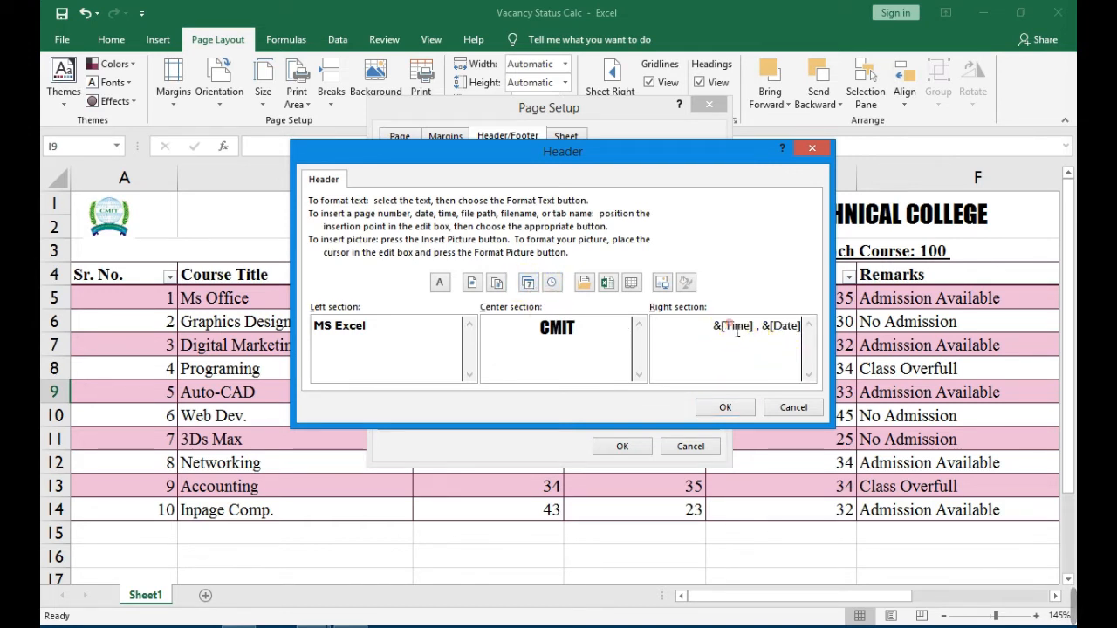
{"action": "left_click", "coordinate": [779, 332]}
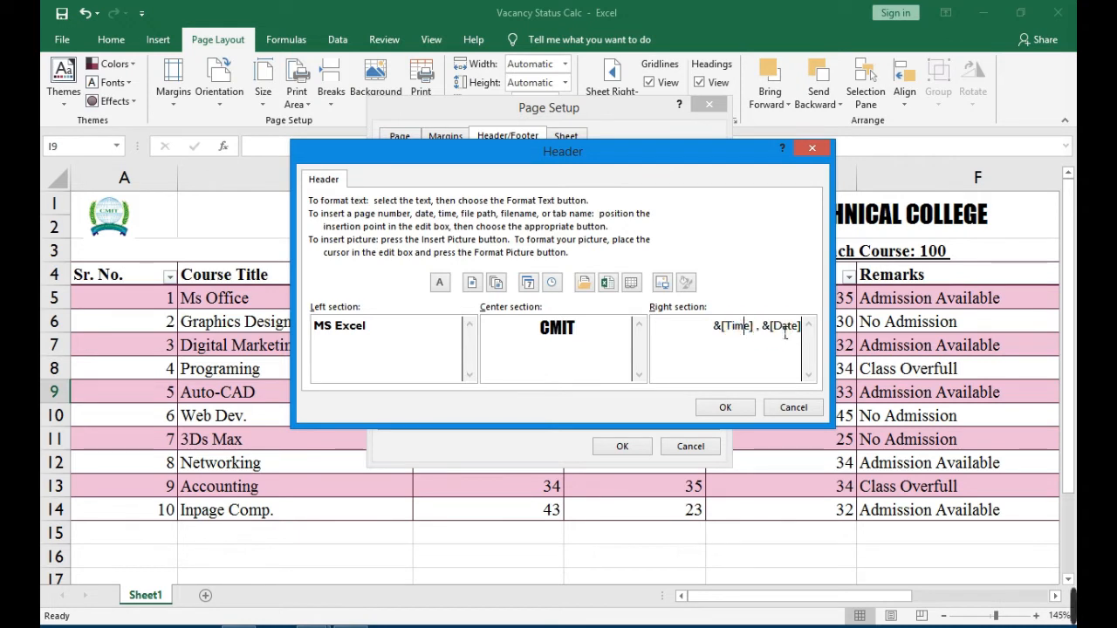
{"action": "left_click", "coordinate": [724, 407]}
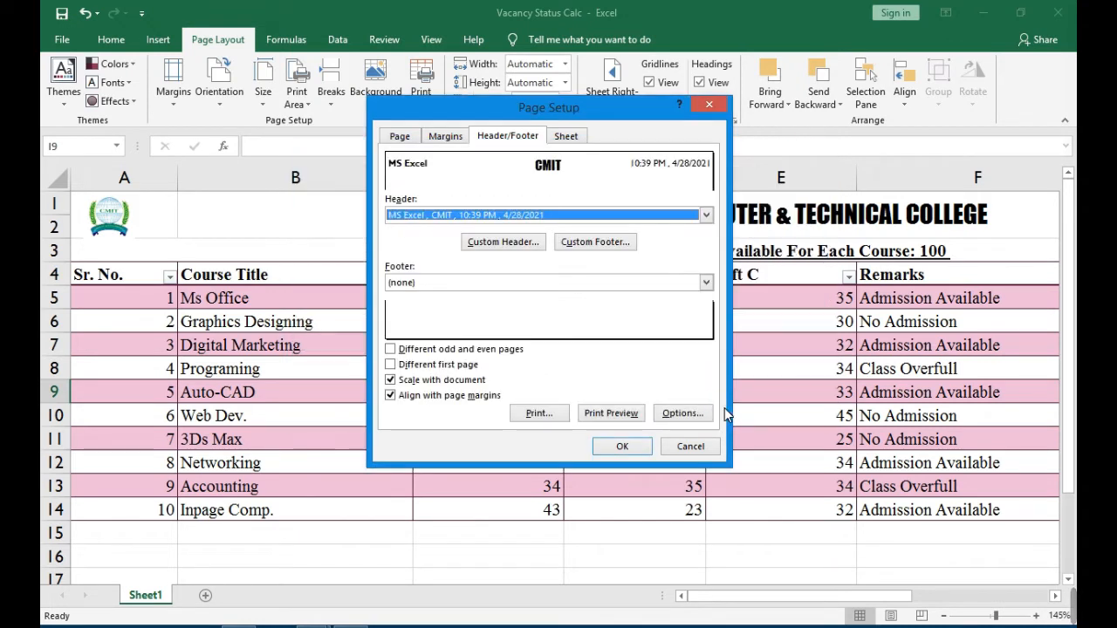
{"action": "left_click", "coordinate": [617, 446]}
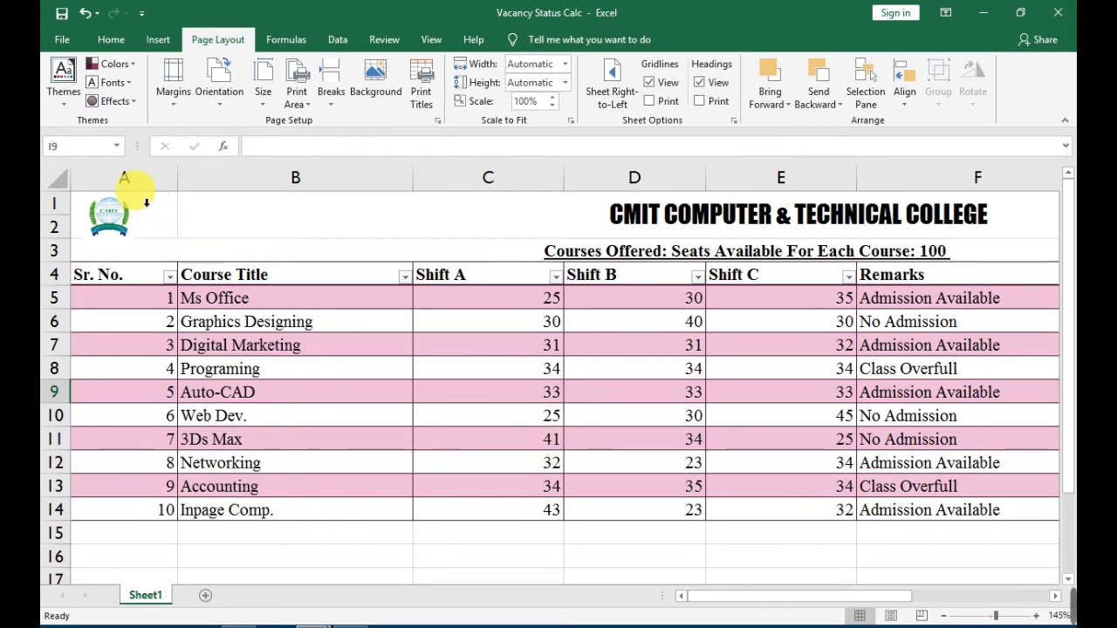
Check the custom header in the print preview and return to the worksheet.
{"action": "left_click", "coordinate": [63, 39]}
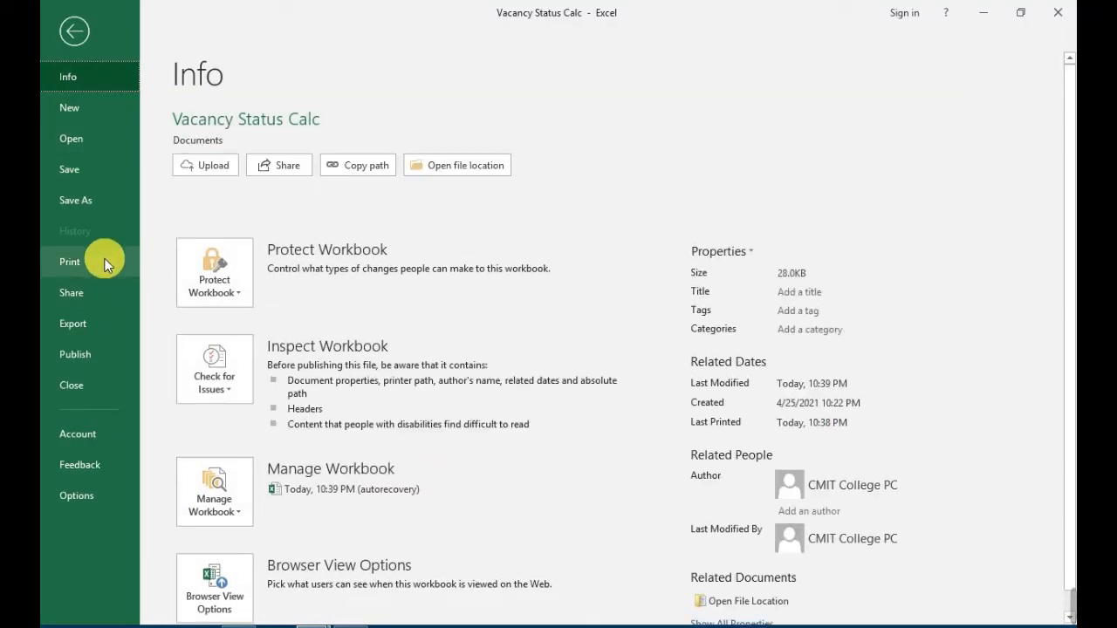
{"action": "left_click", "coordinate": [104, 263]}
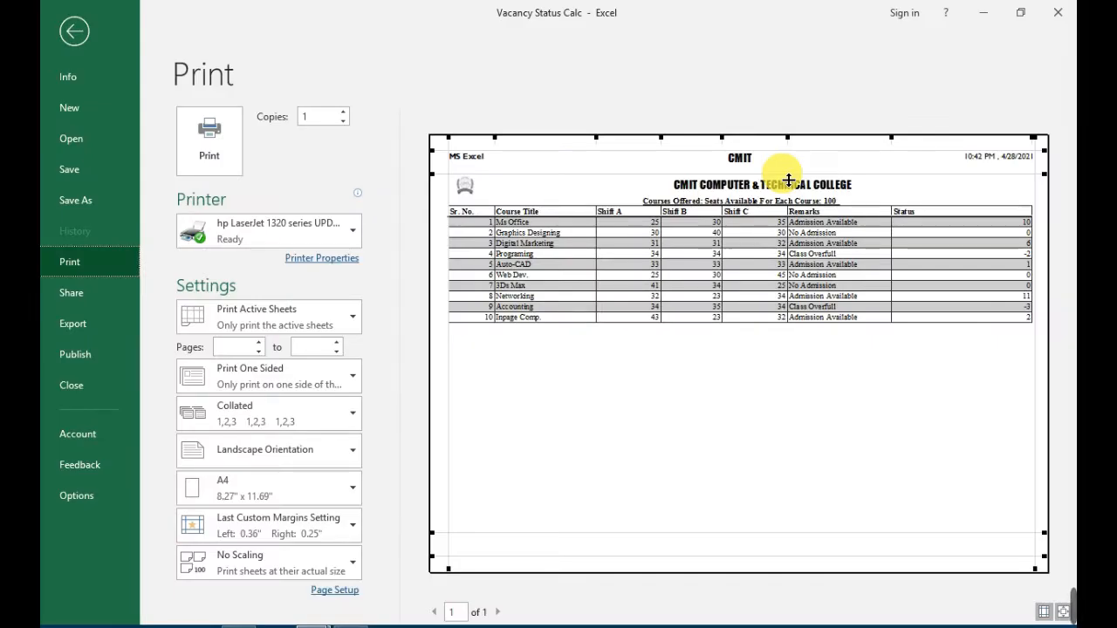
{"action": "key", "text": "Escape"}
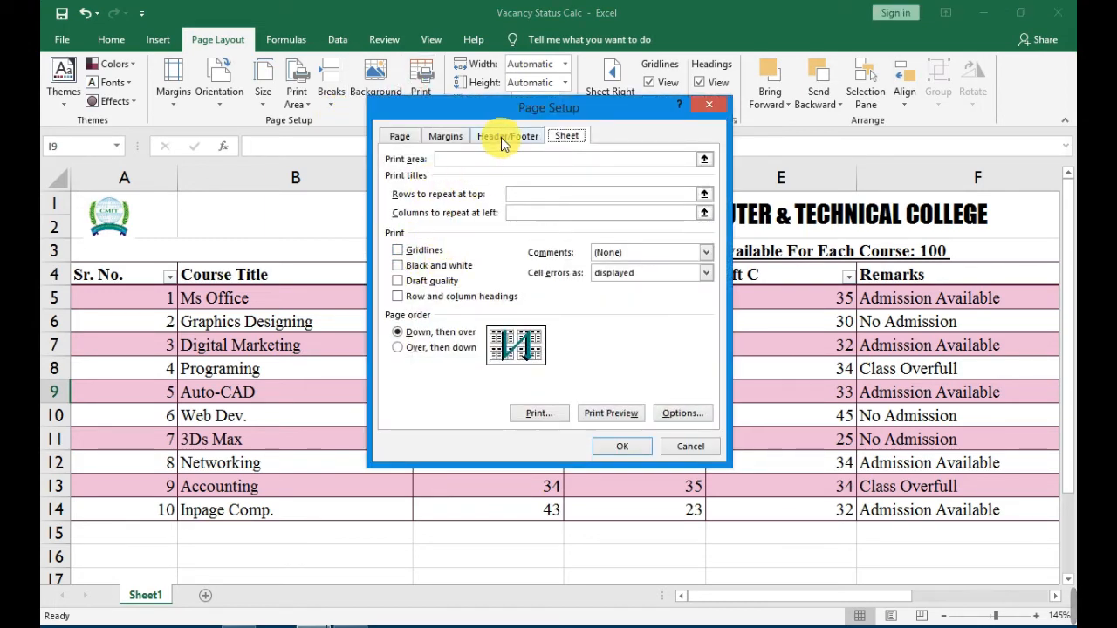
Create a custom footer and enter "Computer & Technical College Talagang" on the second line of its left section.
{"action": "left_click", "coordinate": [505, 137]}
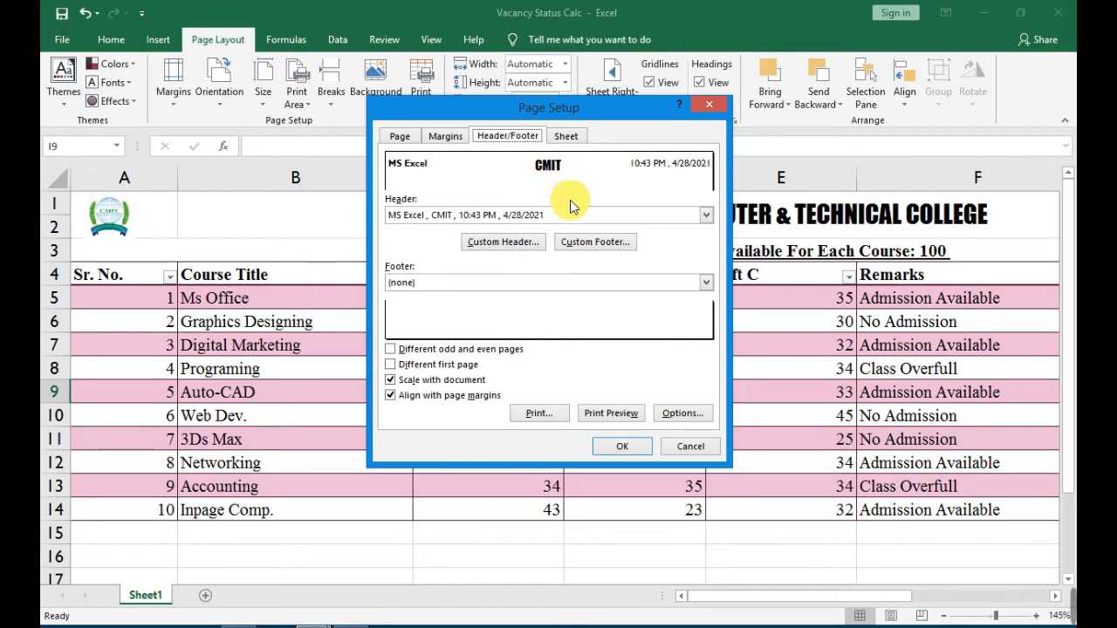
{"action": "left_click", "coordinate": [594, 243]}
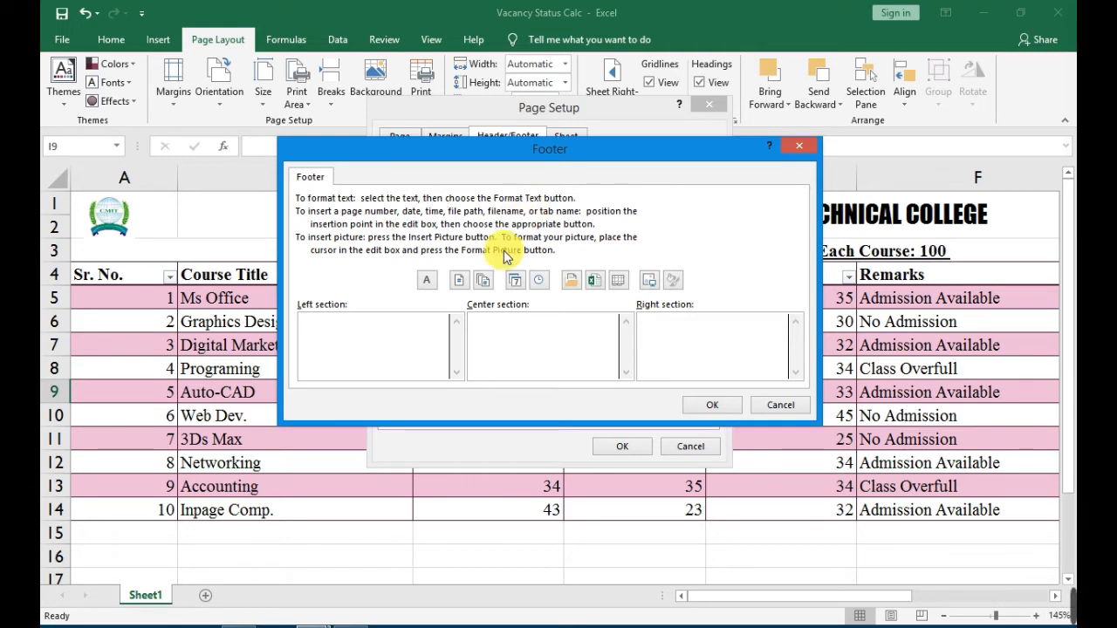
{"action": "left_click", "coordinate": [433, 341]}
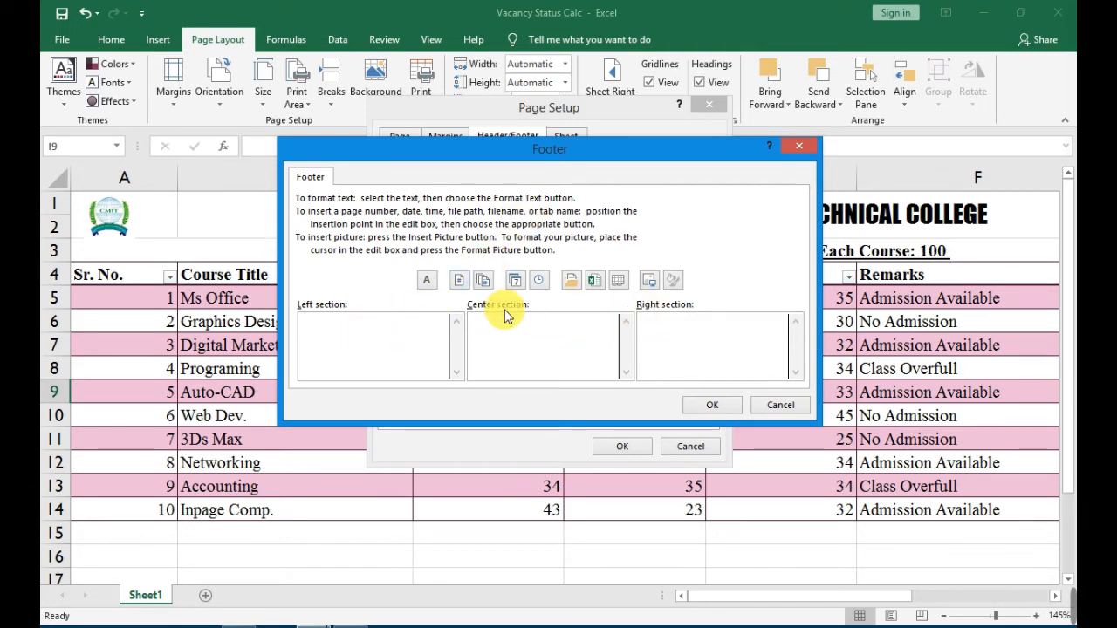
{"action": "left_click", "coordinate": [572, 347]}
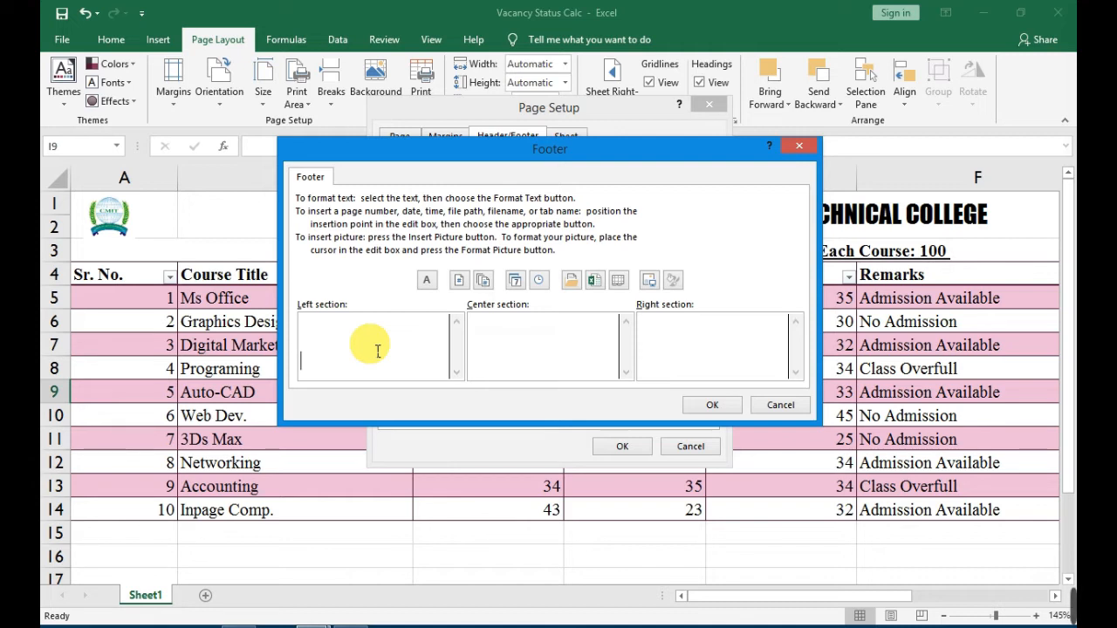
{"action": "key", "text": "Return"}
{"action": "key", "text": "Return"}
{"action": "key", "text": "Return"}
{"action": "key", "text": "Return"}
{"action": "key", "text": "BackSpace"}
{"action": "key", "text": "BackSpace"}
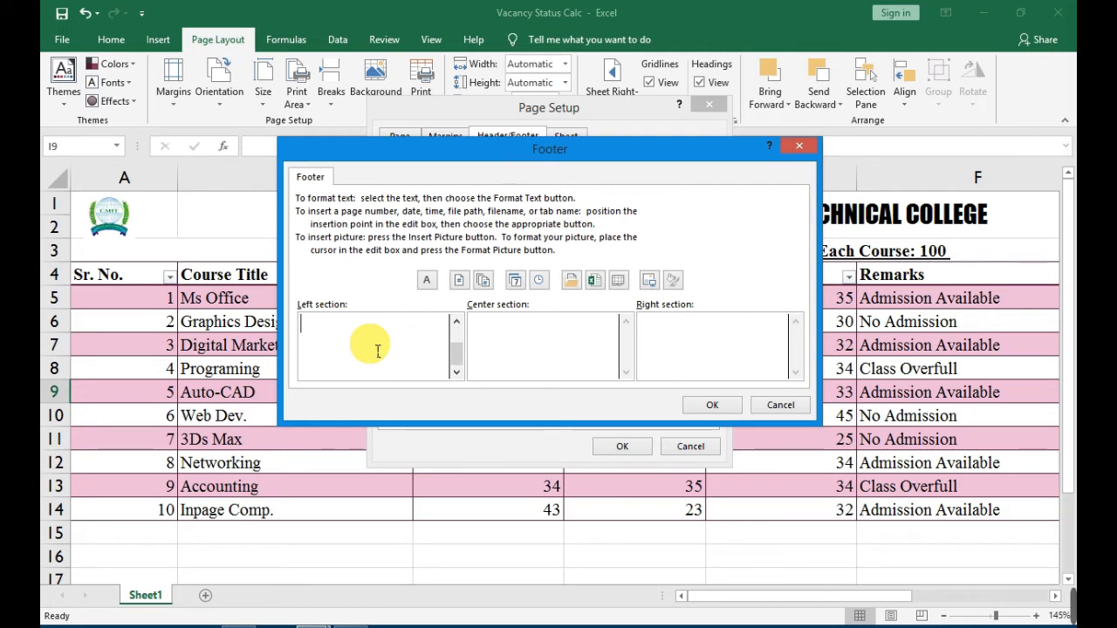
{"action": "key", "text": "BackSpace"}
{"action": "key", "text": "BackSpace"}
{"action": "key", "text": "Return"}
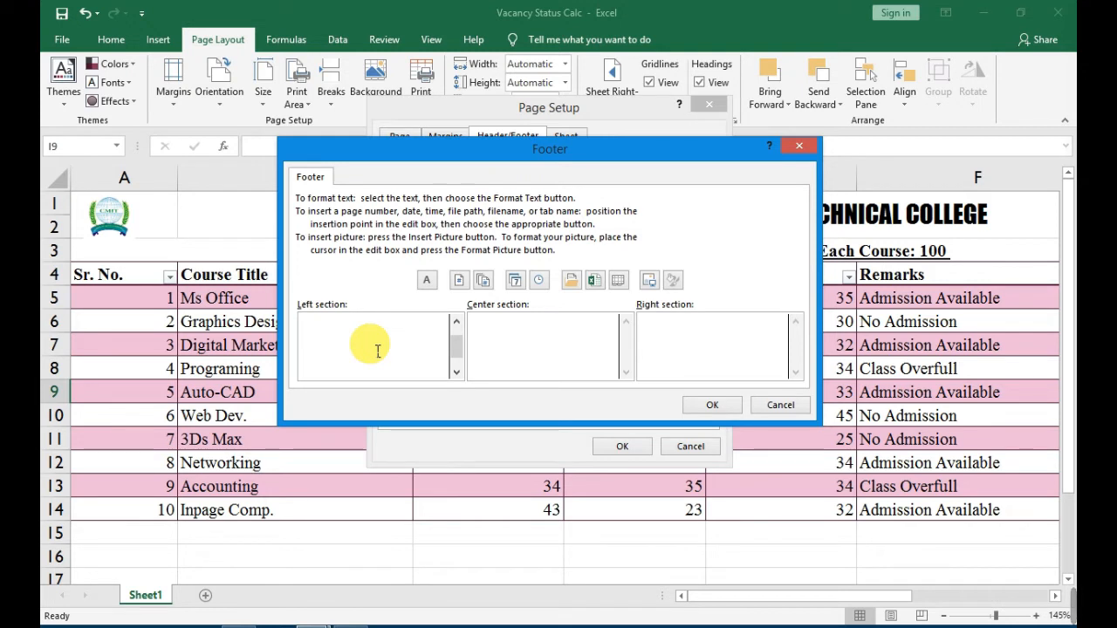
{"action": "key", "text": "BackSpace"}
{"action": "type", "text": "C"}
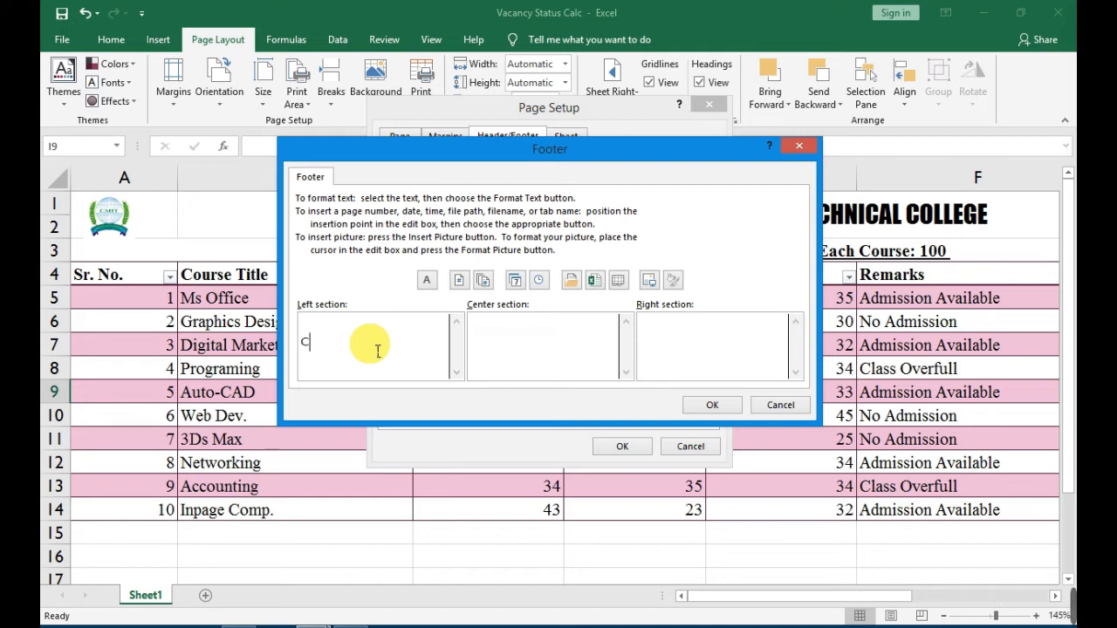
{"action": "type", "text": "omputer & "}
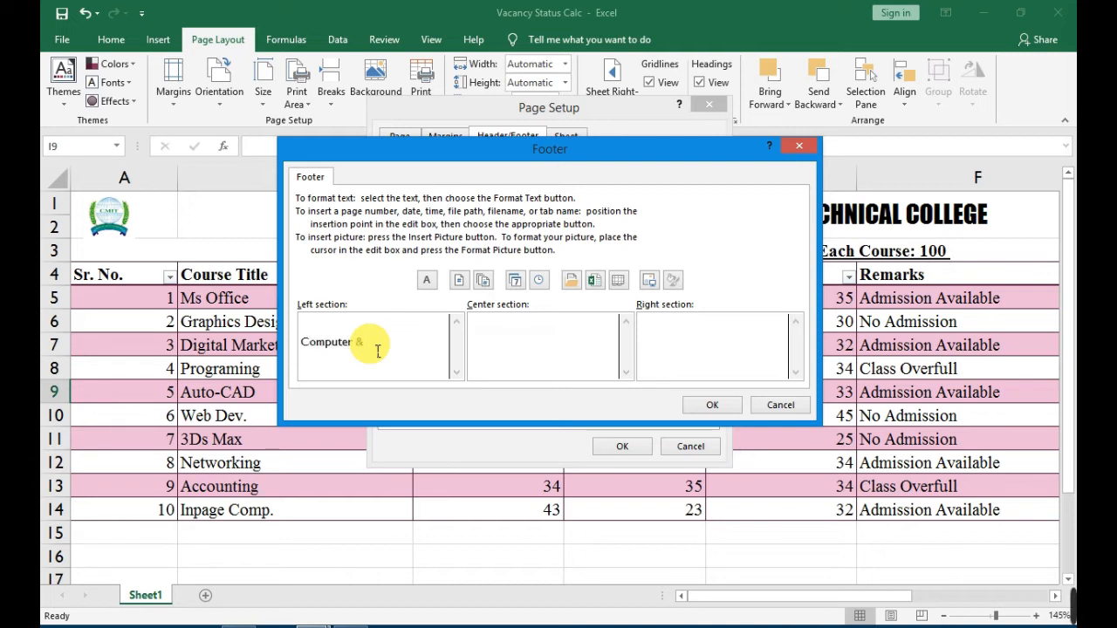
{"action": "type", "text": "Technical "}
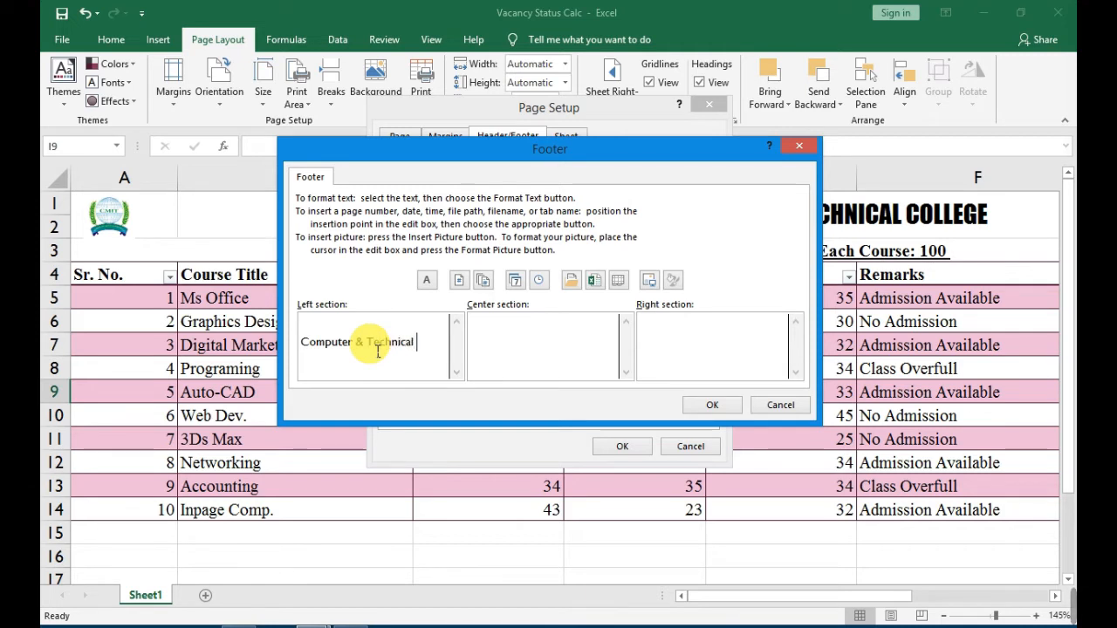
{"action": "type", "text": "College Talagang"}
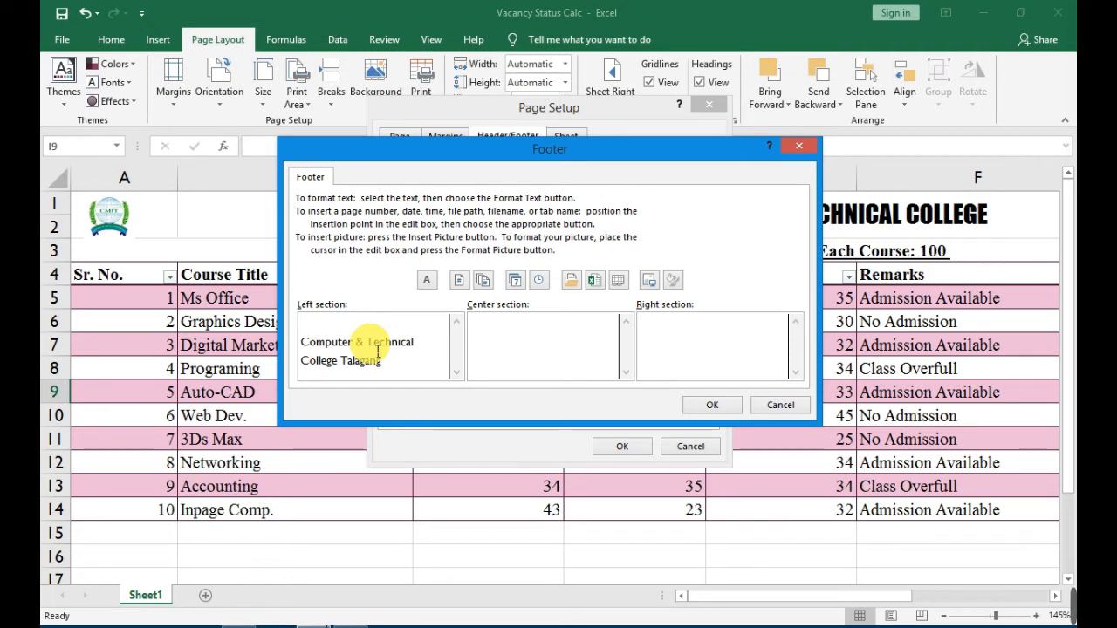
Insert the page number field in the footer's center section and enter "Principal" in its right section.
{"action": "left_click", "coordinate": [504, 356]}
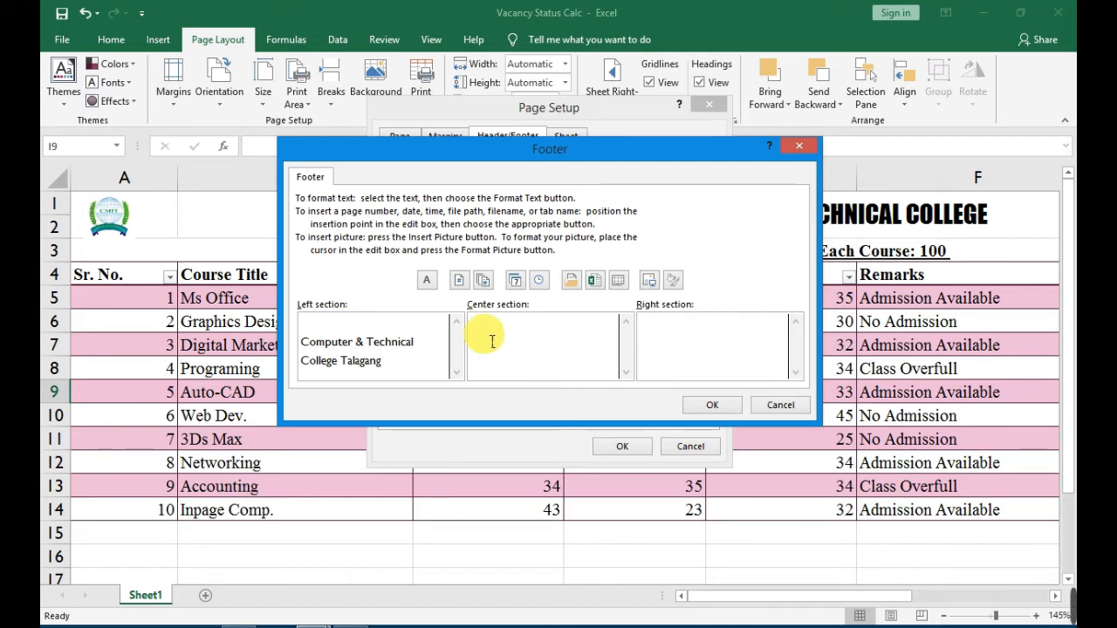
{"action": "left_click", "coordinate": [458, 279]}
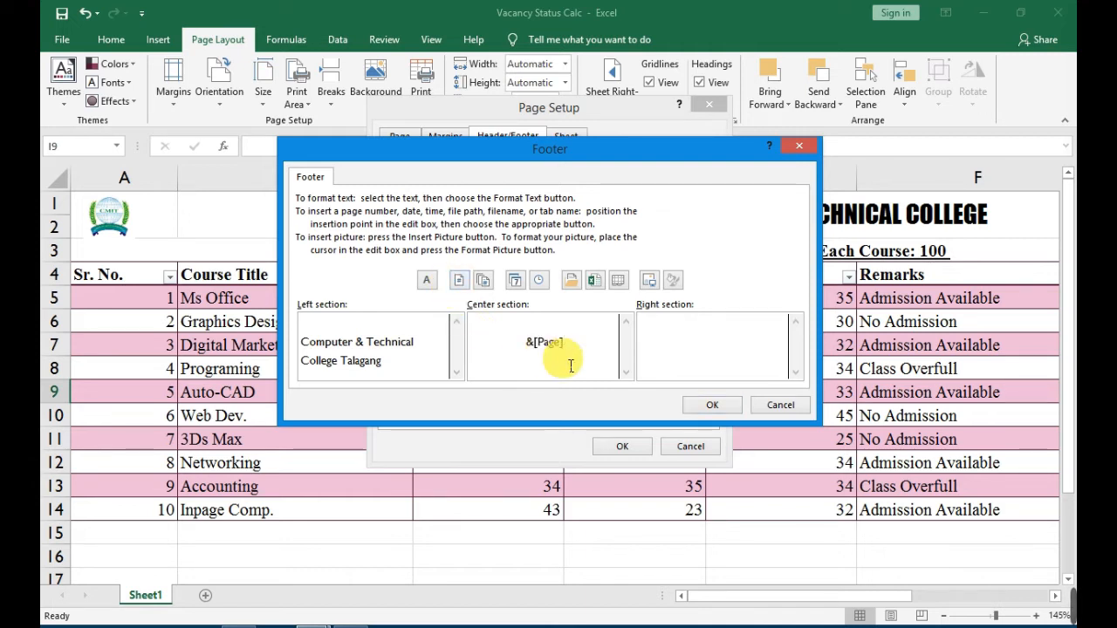
{"action": "left_click", "coordinate": [662, 346]}
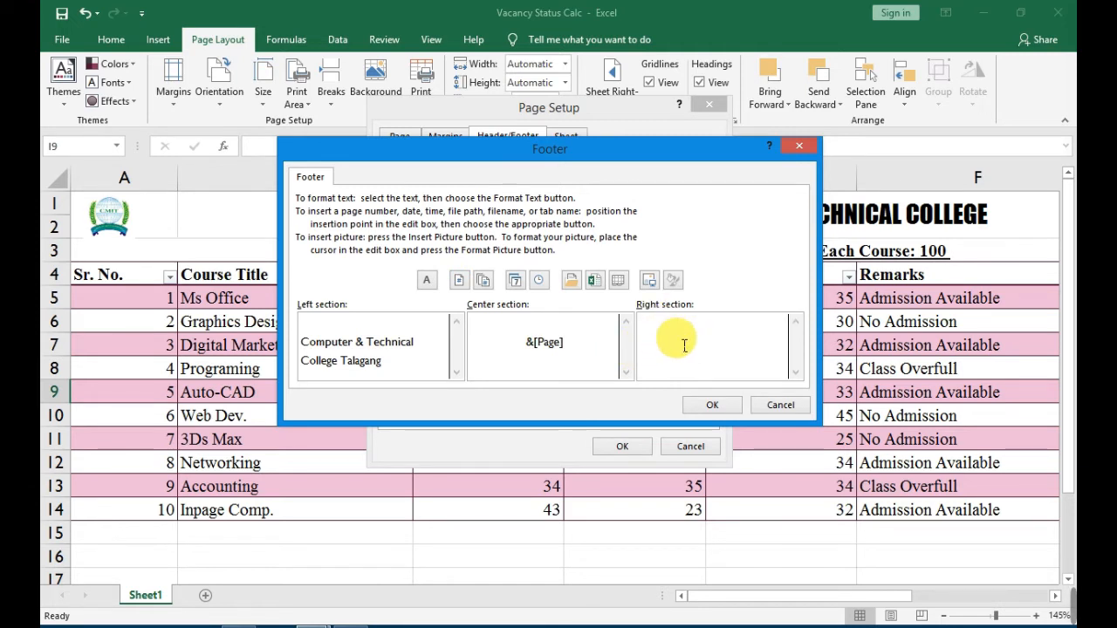
{"action": "type", "text": "Principal"}
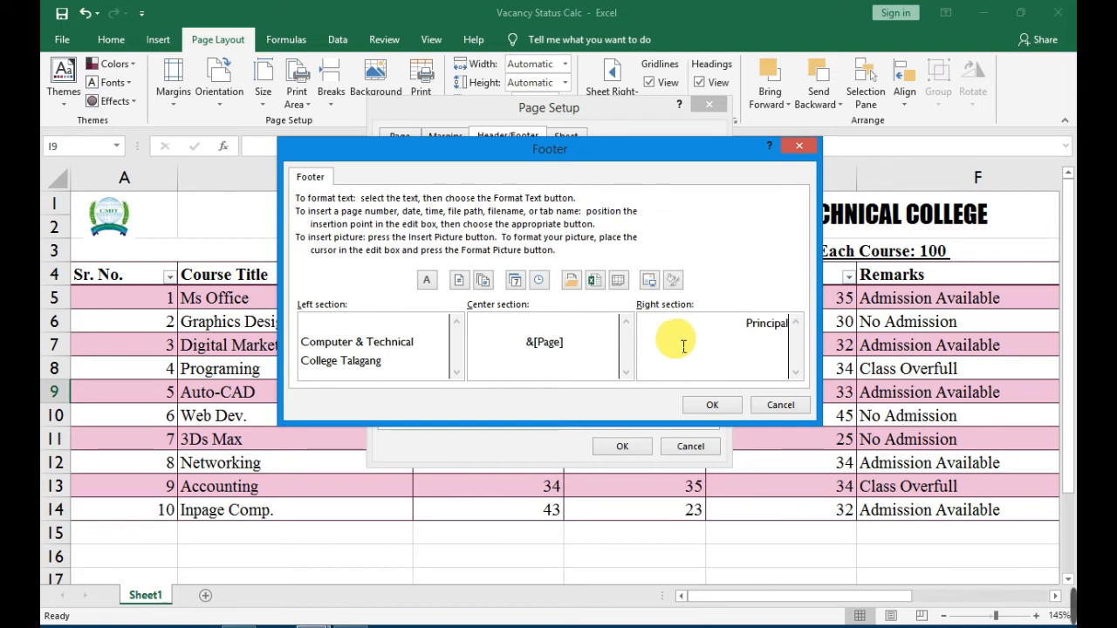
Format the footer's Principal text as bold italic and apply the custom footer to the sheet.
{"action": "left_click_drag", "start_coordinate": [733, 332], "coordinate": [813, 341]}
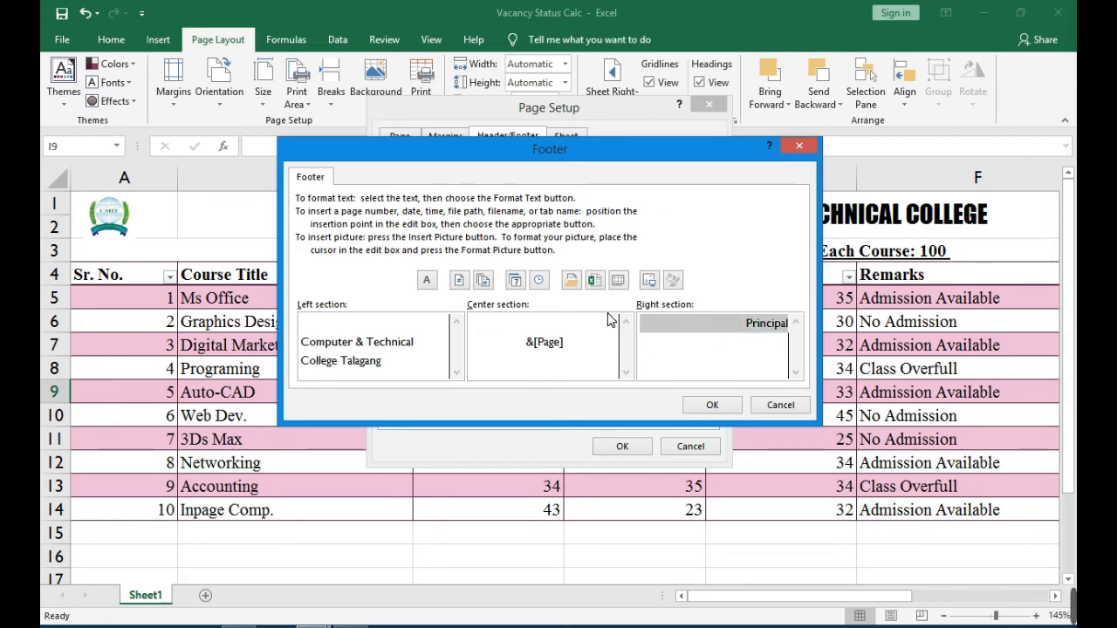
{"action": "left_click", "coordinate": [427, 279]}
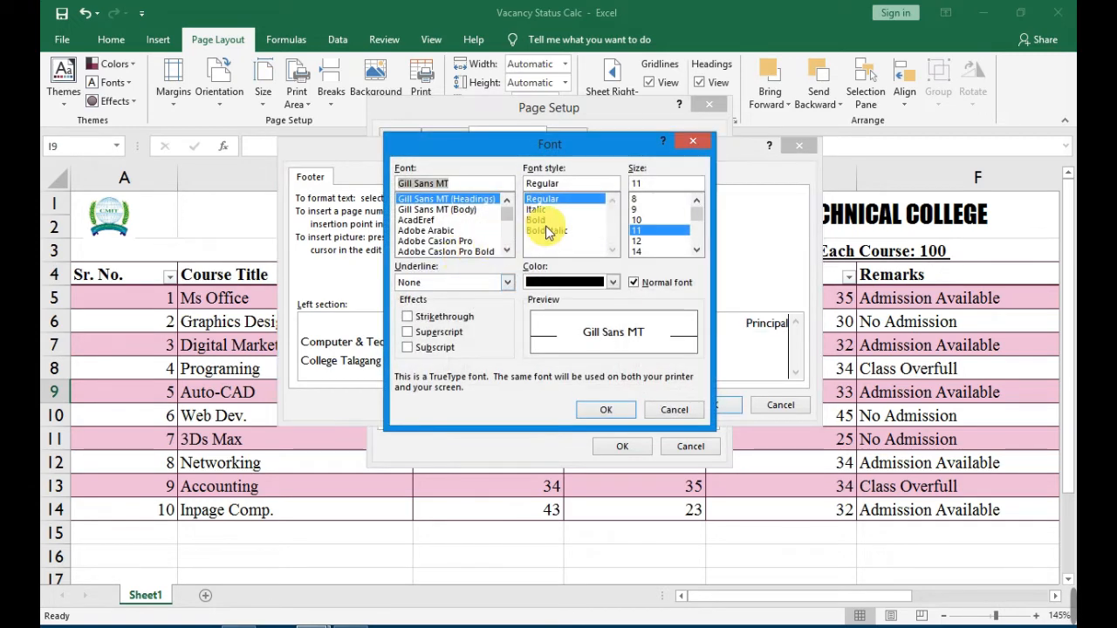
{"action": "left_click", "coordinate": [545, 221]}
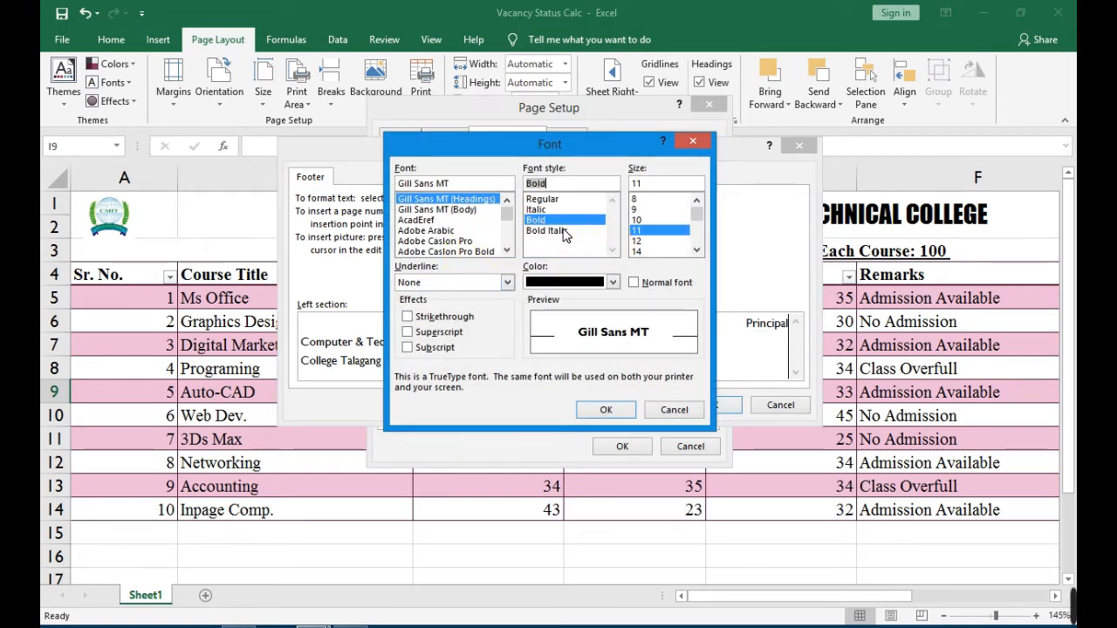
{"action": "left_click", "coordinate": [605, 410]}
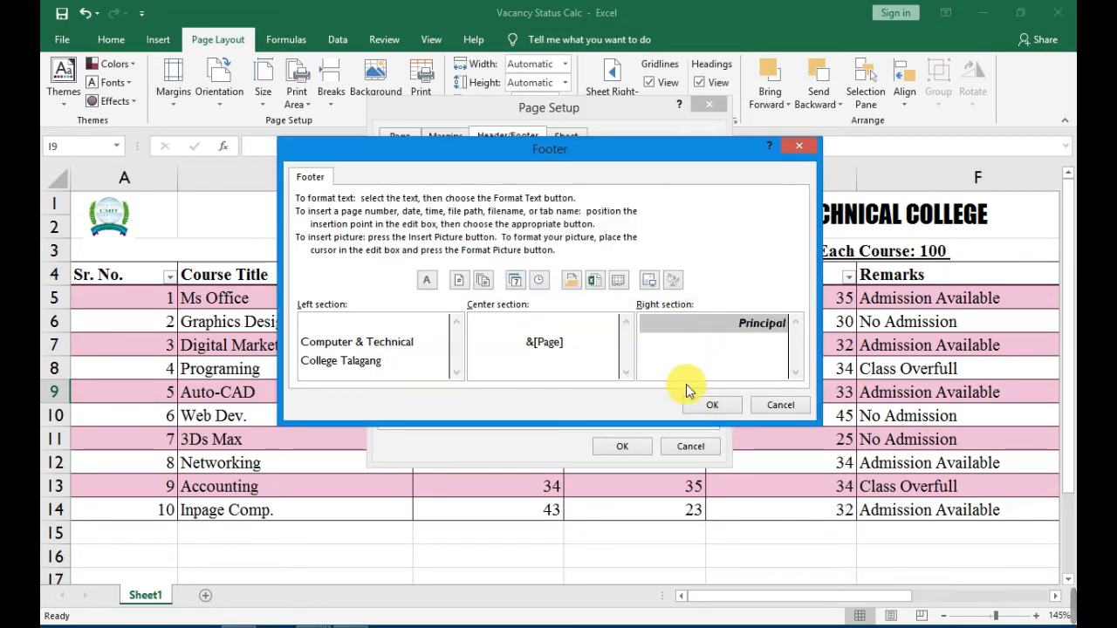
{"action": "left_click", "coordinate": [704, 405]}
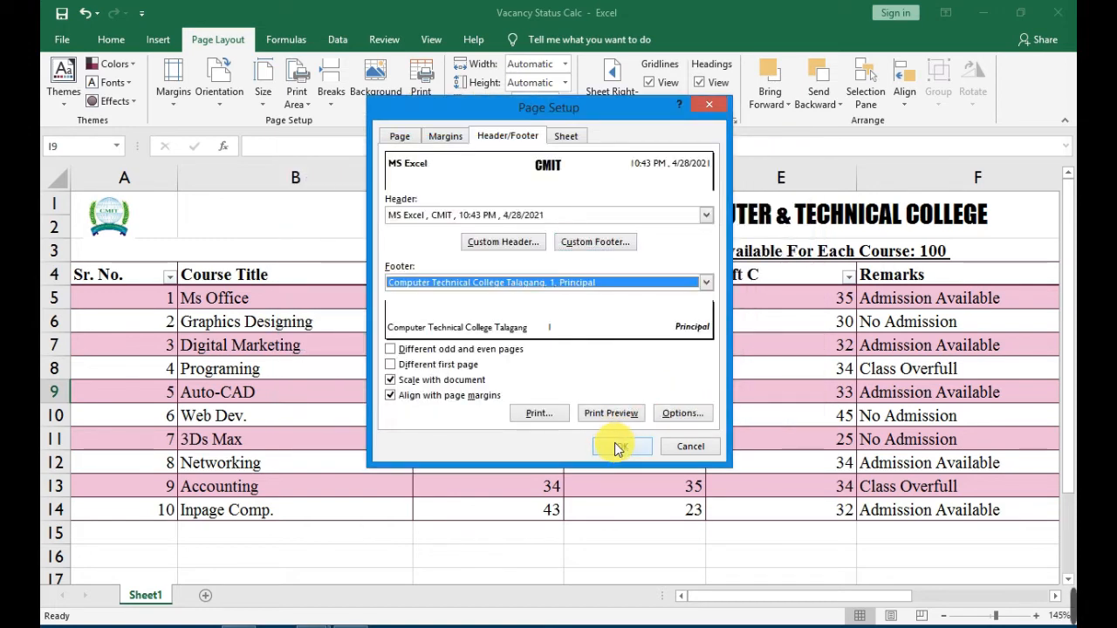
{"action": "left_click", "coordinate": [618, 447]}
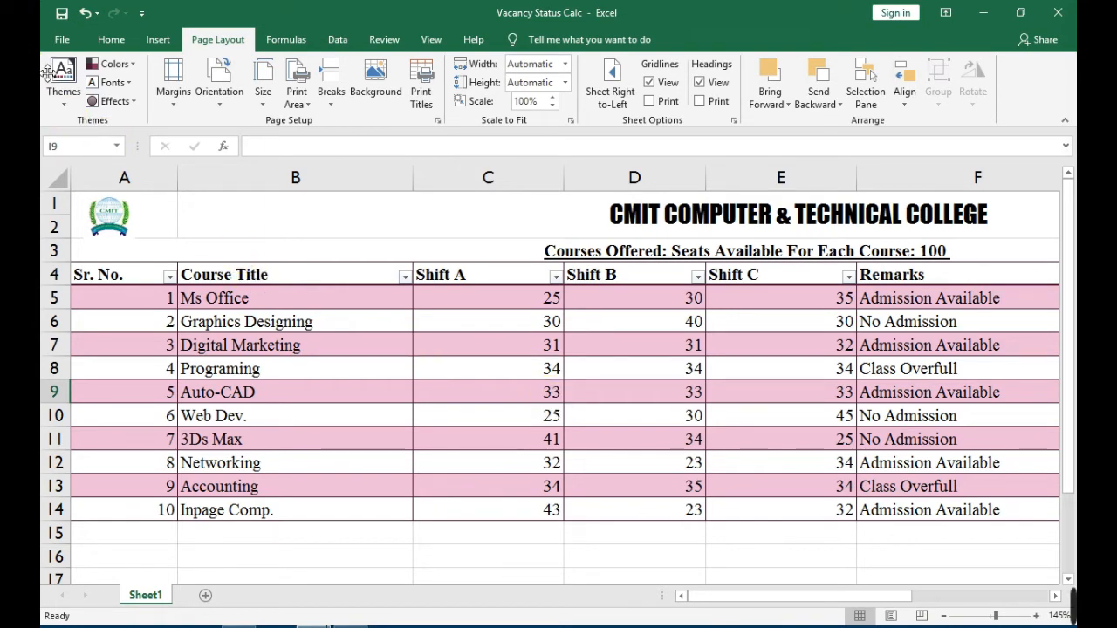
Raise the footer and bottom margins in the print preview so that the footer sits just below the table.
{"action": "left_click", "coordinate": [62, 39]}
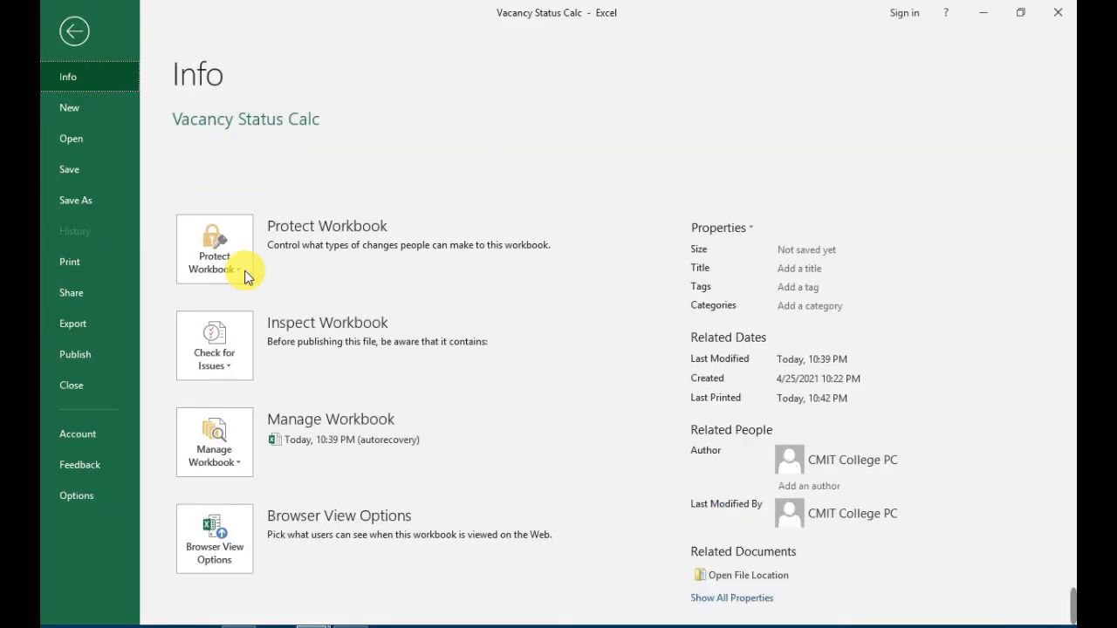
{"action": "left_click", "coordinate": [93, 260]}
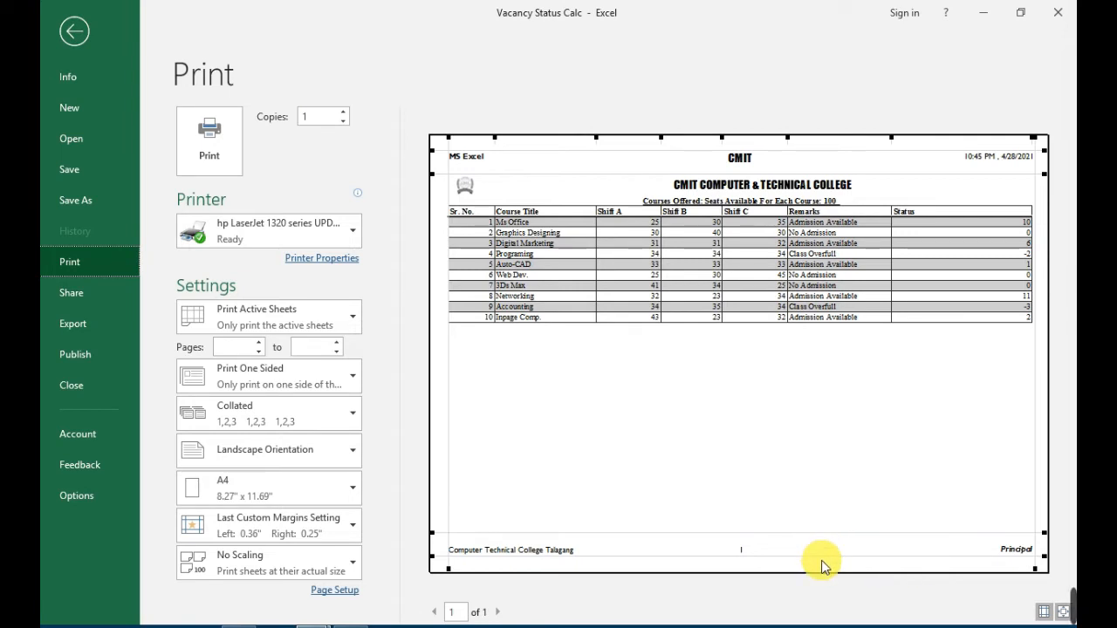
{"action": "left_click_drag", "start_coordinate": [823, 556], "coordinate": [814, 486]}
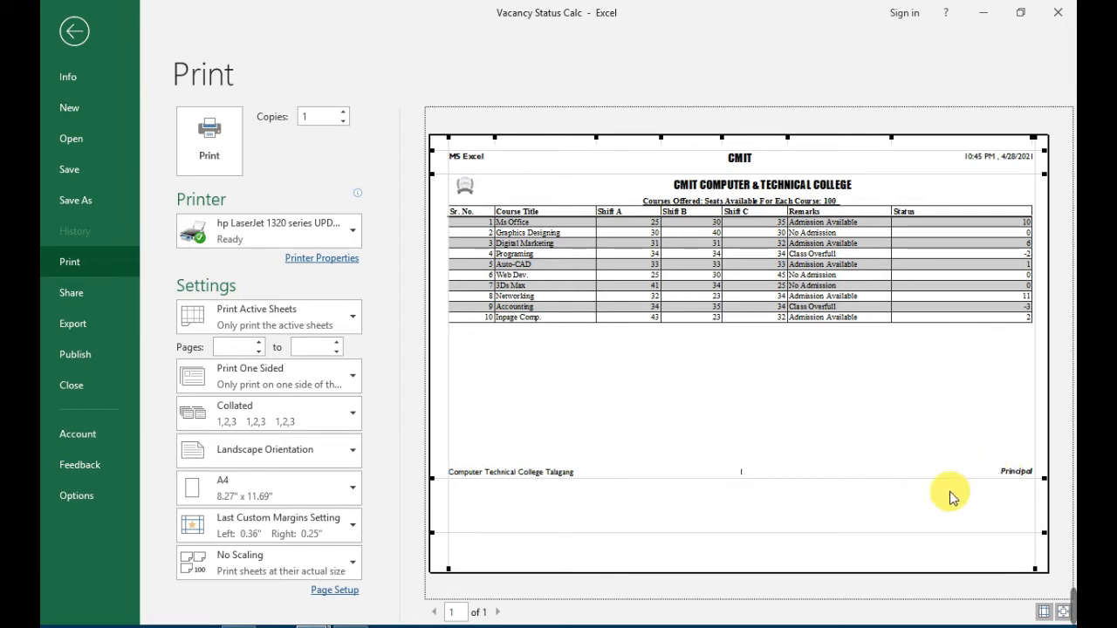
{"action": "left_click_drag", "start_coordinate": [811, 479], "coordinate": [809, 398]}
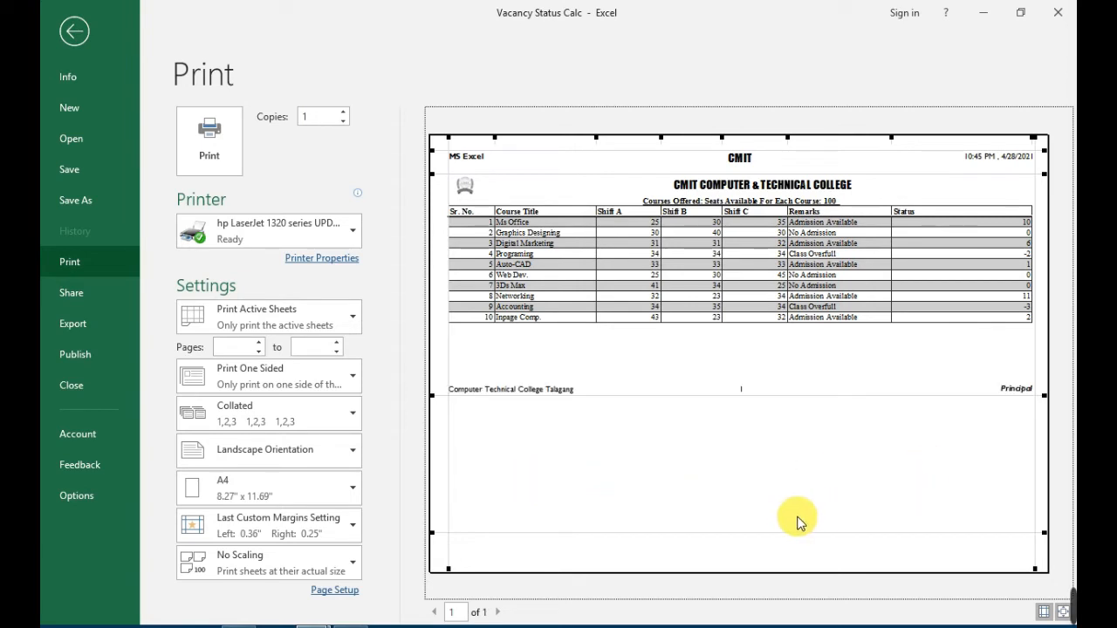
{"action": "left_click_drag", "start_coordinate": [798, 534], "coordinate": [769, 376]}
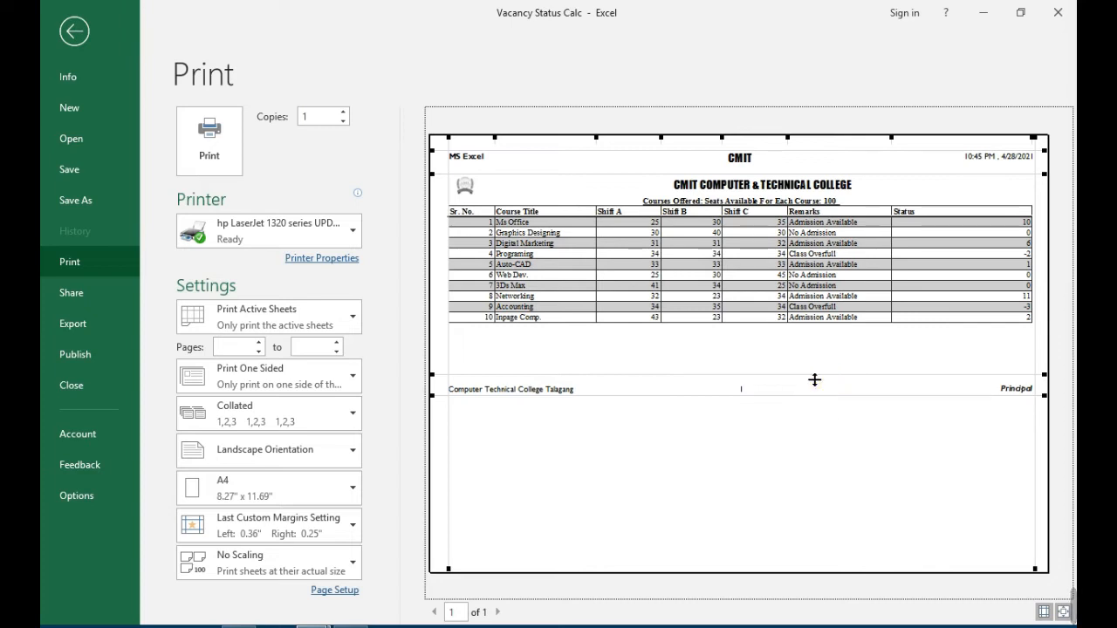
{"action": "left_click_drag", "start_coordinate": [814, 380], "coordinate": [808, 351]}
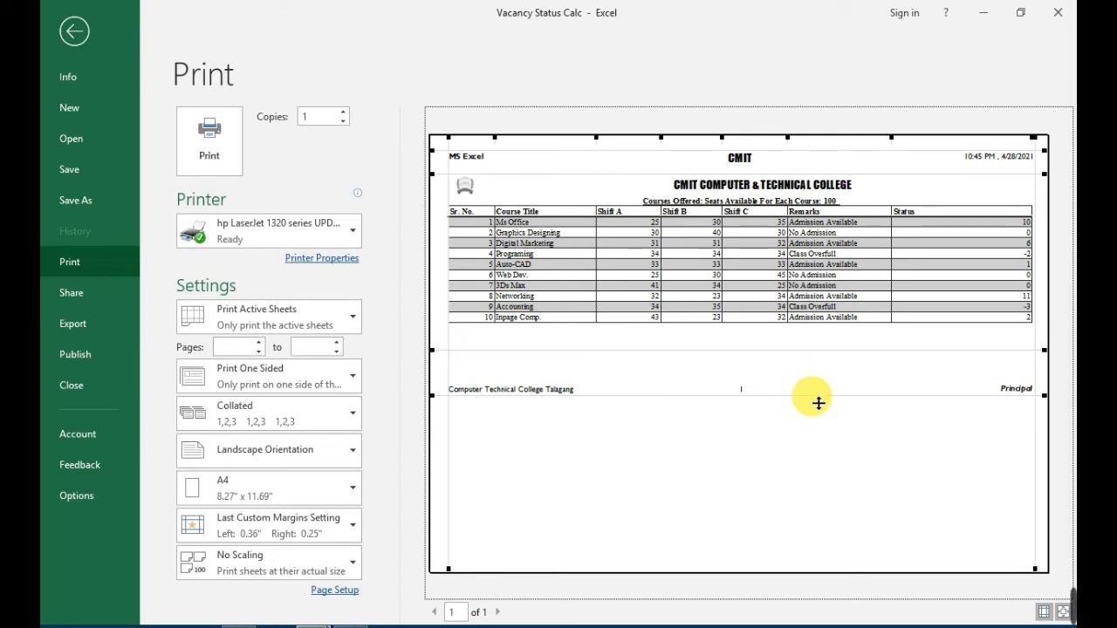
{"action": "left_click_drag", "start_coordinate": [818, 401], "coordinate": [816, 375]}
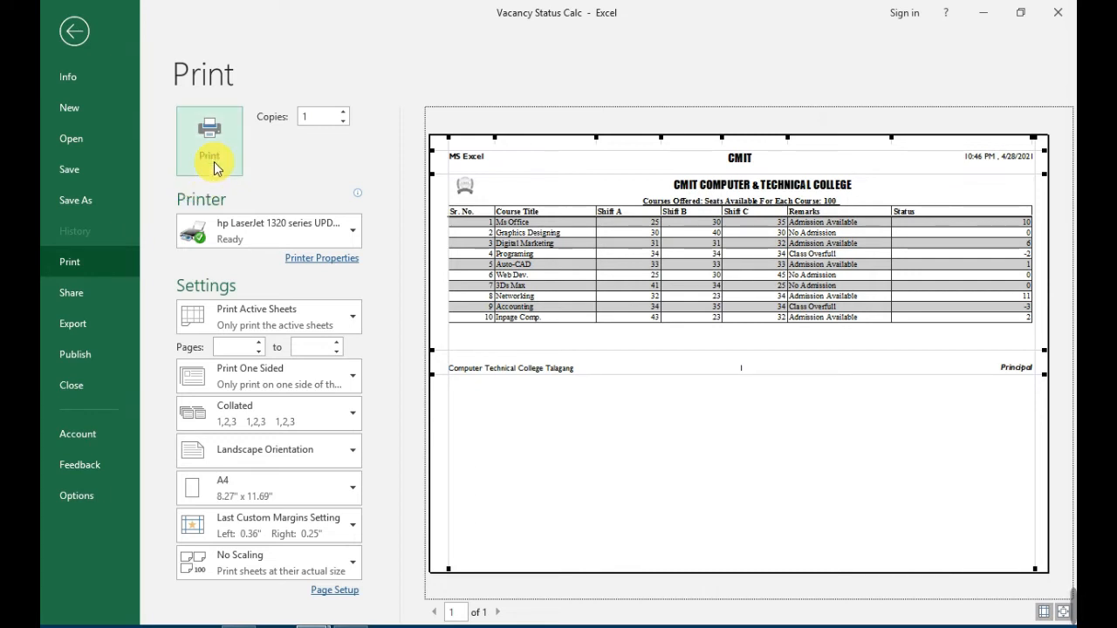
Look through the available printers in the print settings.
{"action": "mouse_move", "coordinate": [281, 233]}
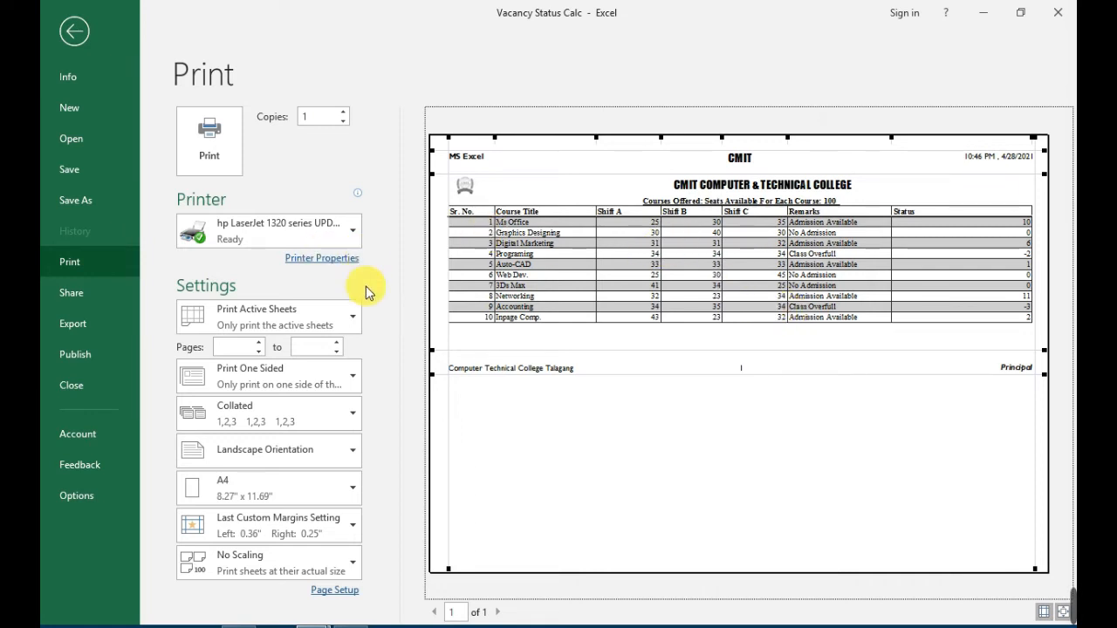
{"action": "left_click", "coordinate": [291, 242]}
{"action": "left_click", "coordinate": [290, 242]}
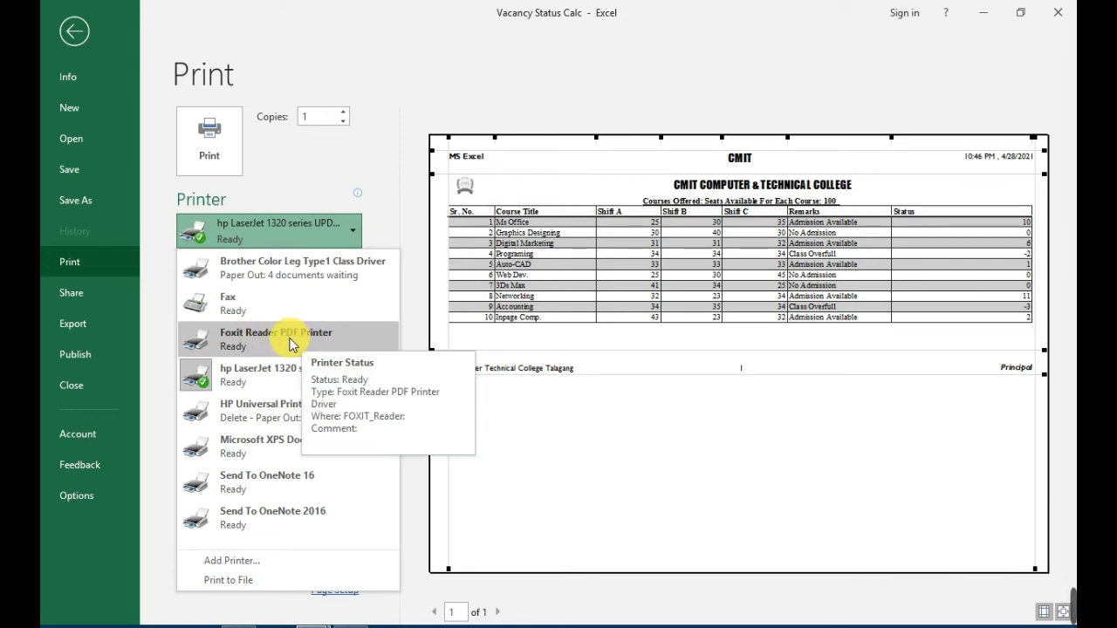
Save the workbook to the Desktop as a PDF named Vacancy Status Calc.
{"action": "left_click", "coordinate": [89, 199]}
{"action": "left_click", "coordinate": [78, 202]}
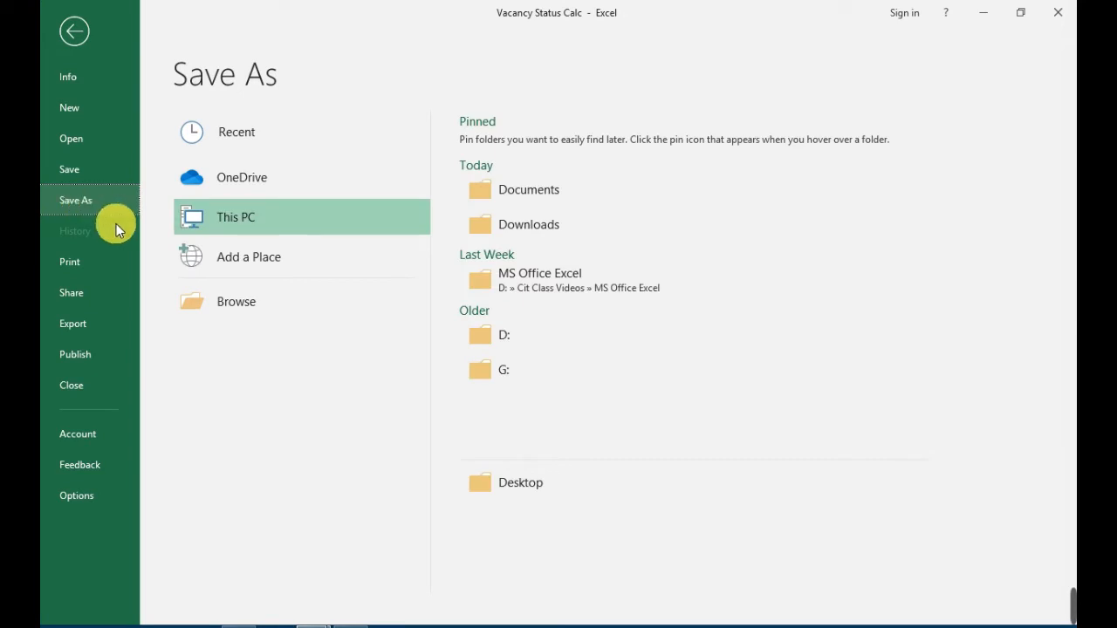
{"action": "left_click", "coordinate": [243, 314]}
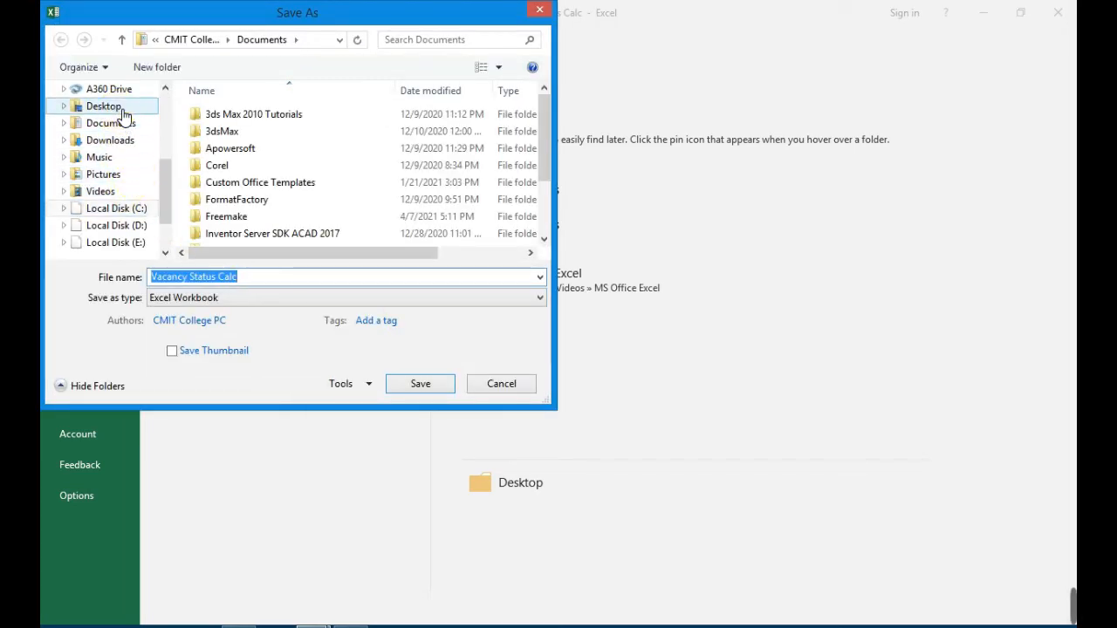
{"action": "left_click", "coordinate": [124, 110]}
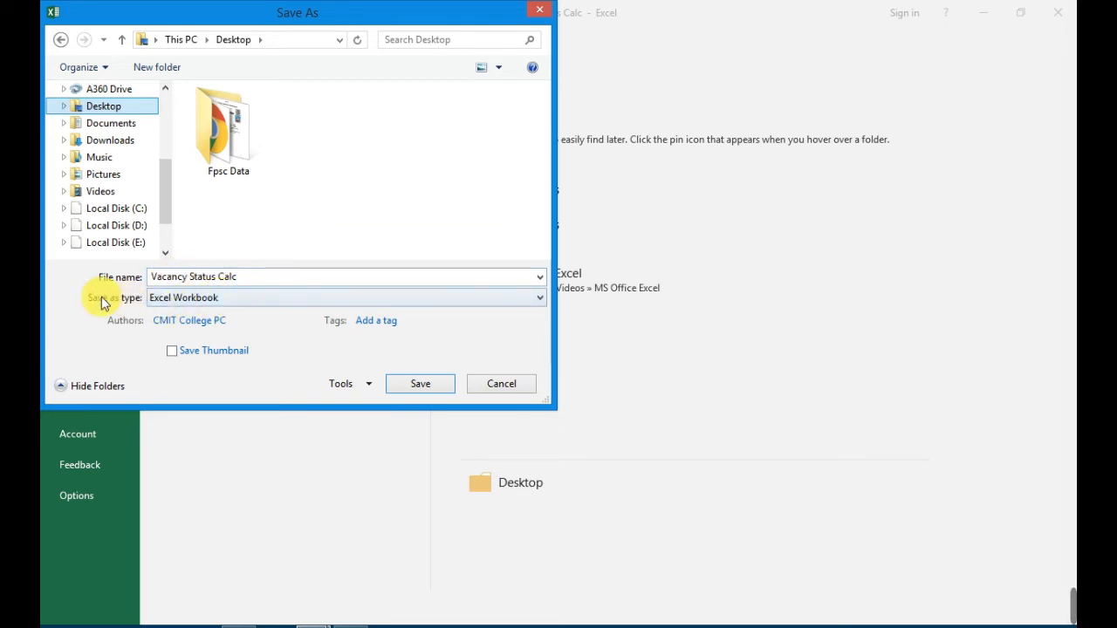
{"action": "left_click", "coordinate": [173, 299]}
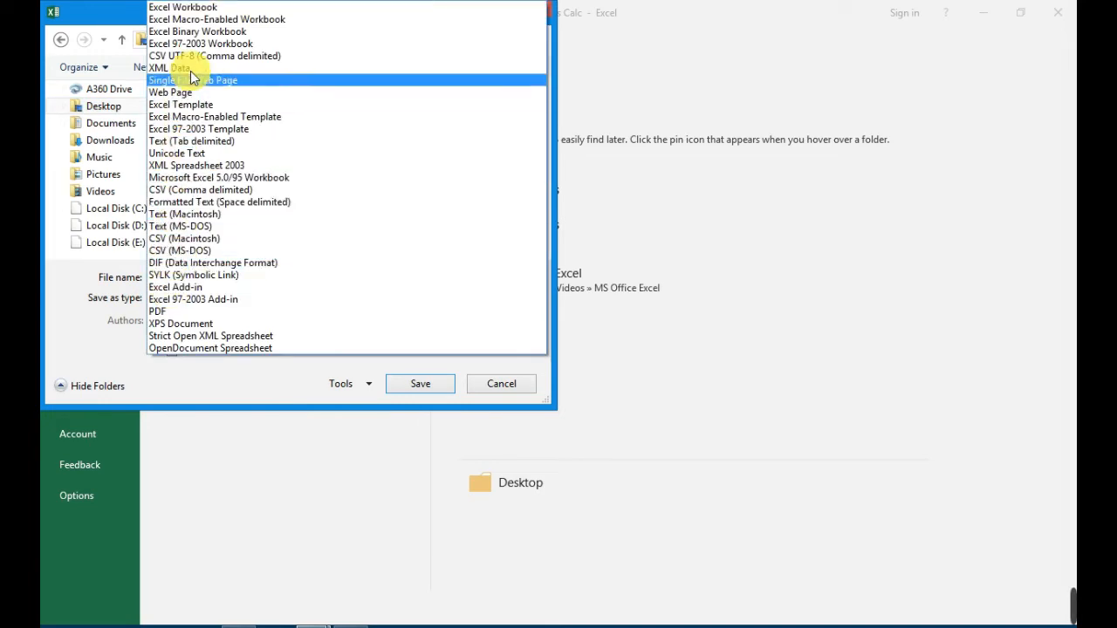
{"action": "left_click", "coordinate": [159, 312]}
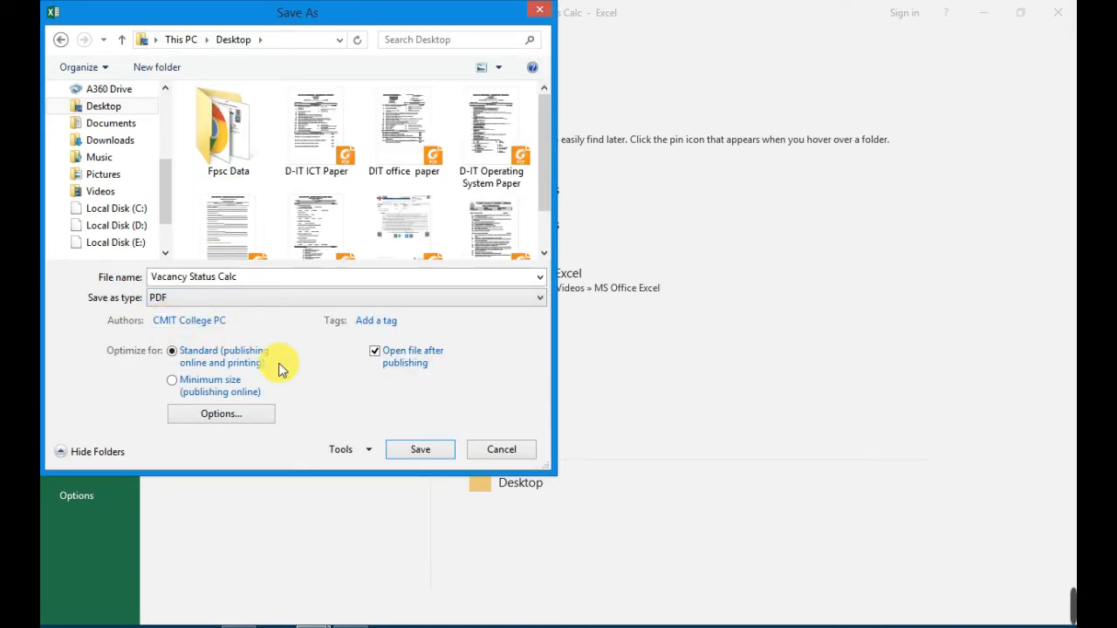
{"action": "left_click", "coordinate": [399, 447]}
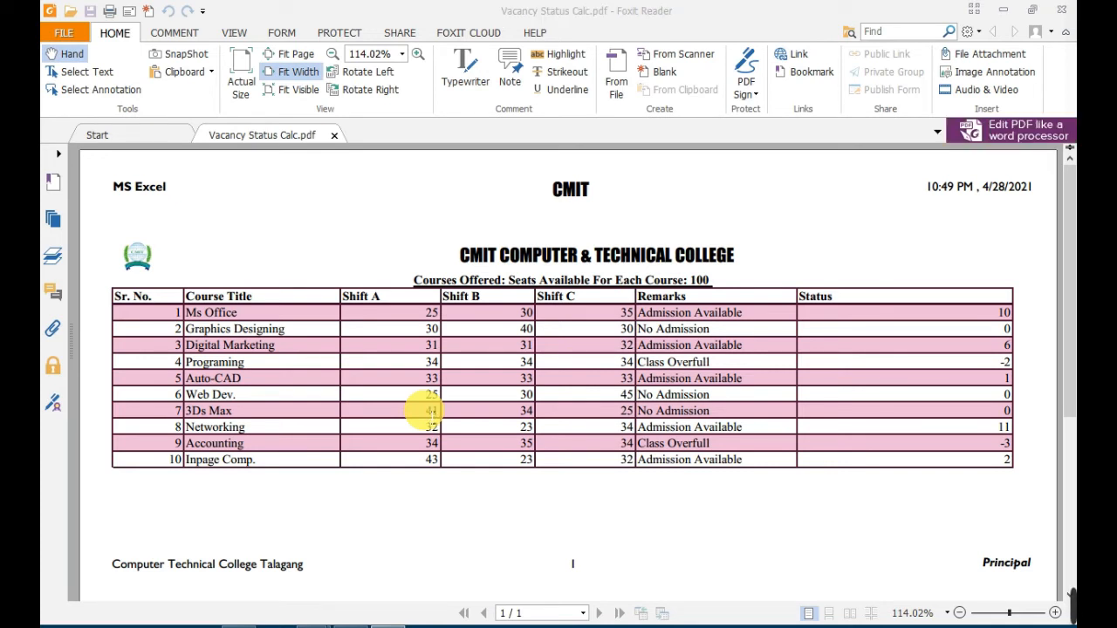
Review the exported Vacancy Status Calc PDF from top to bottom, examining the header, table layout and footer.
{"action": "left_click", "coordinate": [502, 14]}
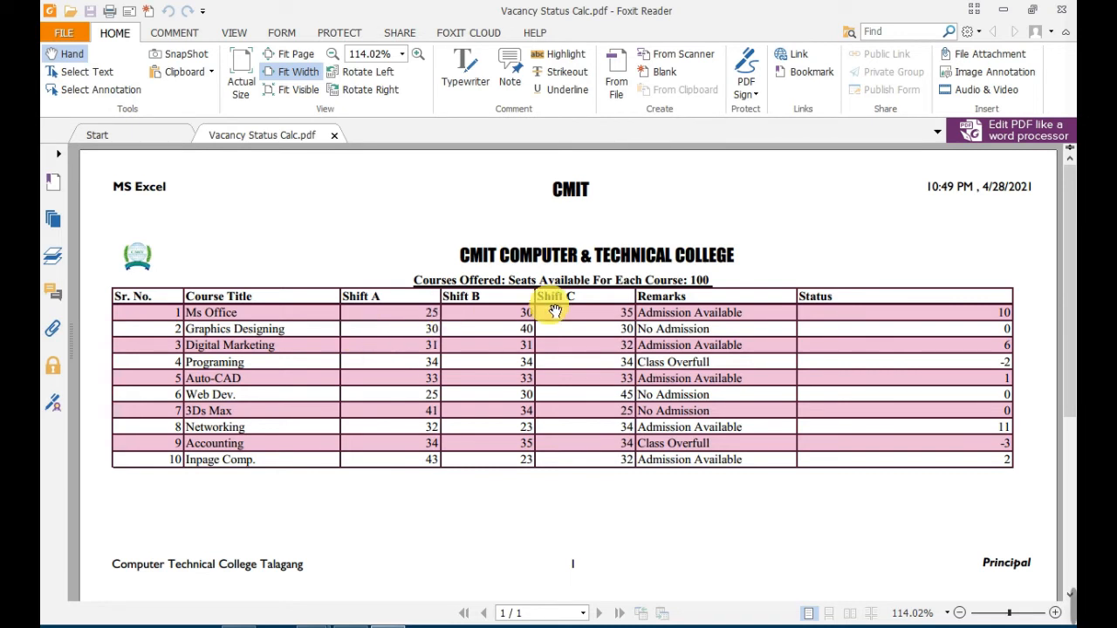
{"action": "scroll", "coordinate": [793, 419], "scroll_direction": "down", "scroll_amount": 5}
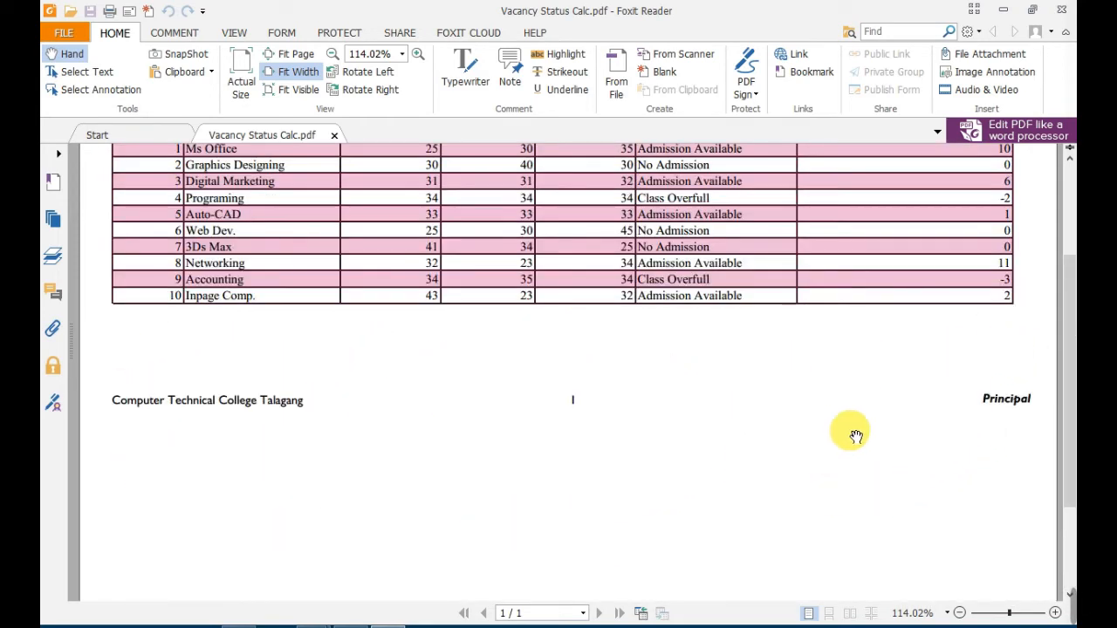
{"action": "scroll", "coordinate": [751, 421], "scroll_direction": "up", "scroll_amount": 3}
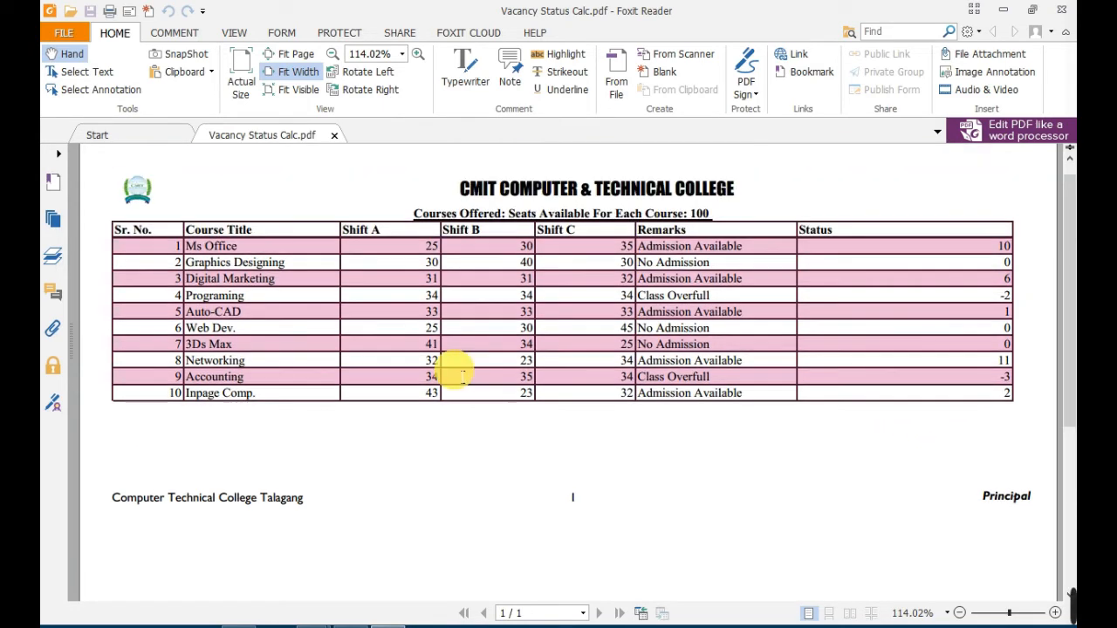
{"action": "scroll", "coordinate": [468, 371], "scroll_direction": "up", "scroll_amount": 3}
{"action": "scroll", "coordinate": [471, 372], "scroll_direction": "down", "scroll_amount": 5}
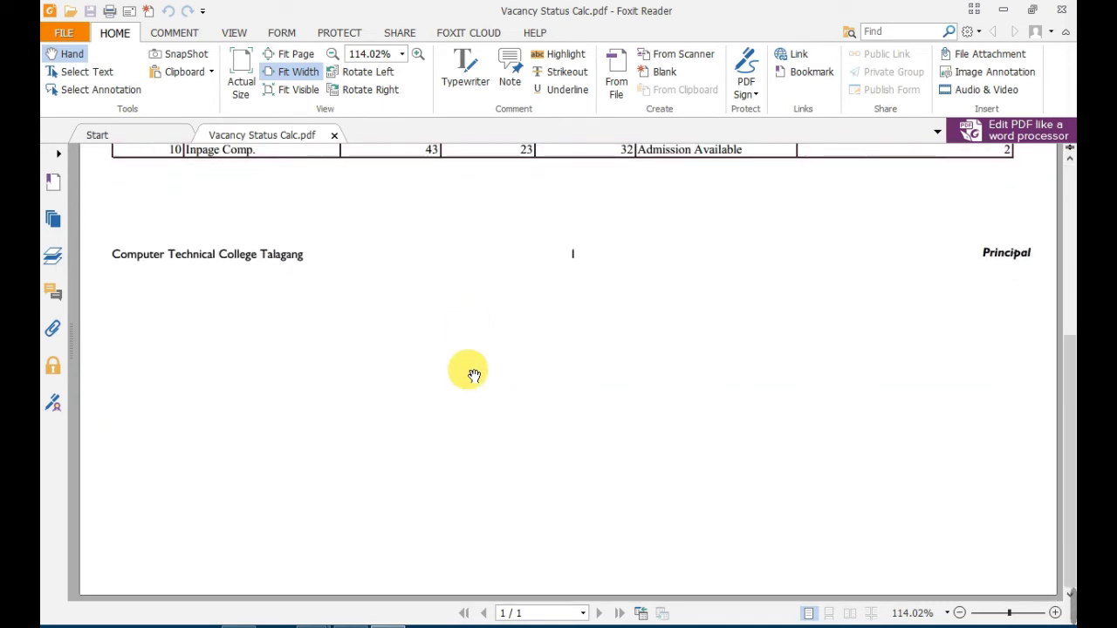
{"action": "scroll", "coordinate": [534, 417], "scroll_direction": "up", "scroll_amount": 4}
{"action": "scroll", "coordinate": [536, 412], "scroll_direction": "up", "scroll_amount": 3}
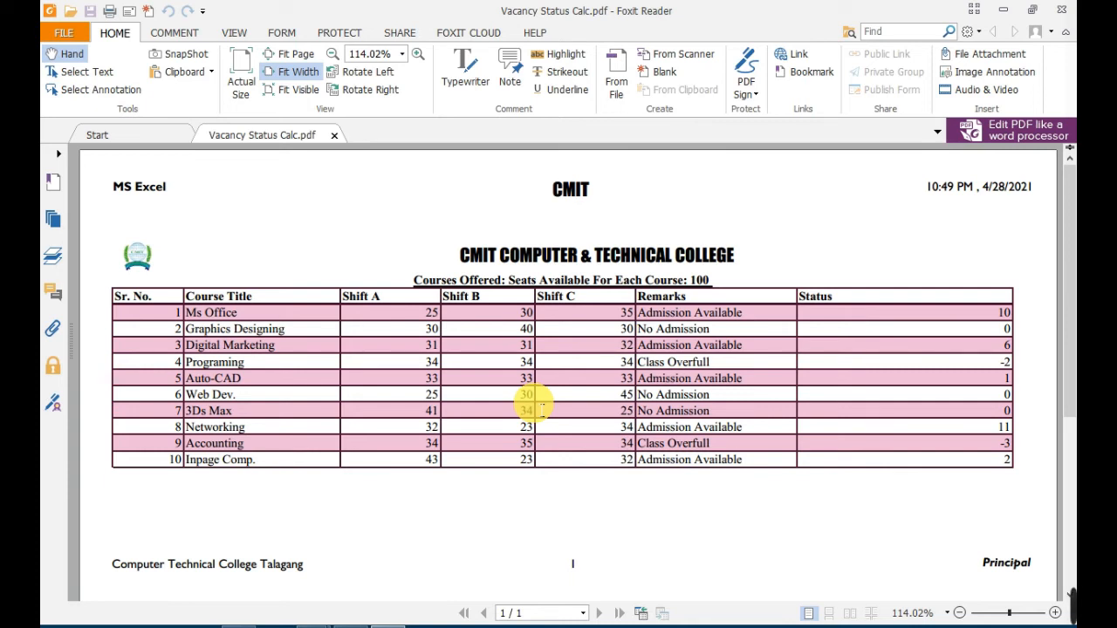
{"action": "scroll", "coordinate": [512, 330], "scroll_direction": "down", "scroll_amount": 3}
{"action": "scroll", "coordinate": [515, 334], "scroll_direction": "up", "scroll_amount": 2}
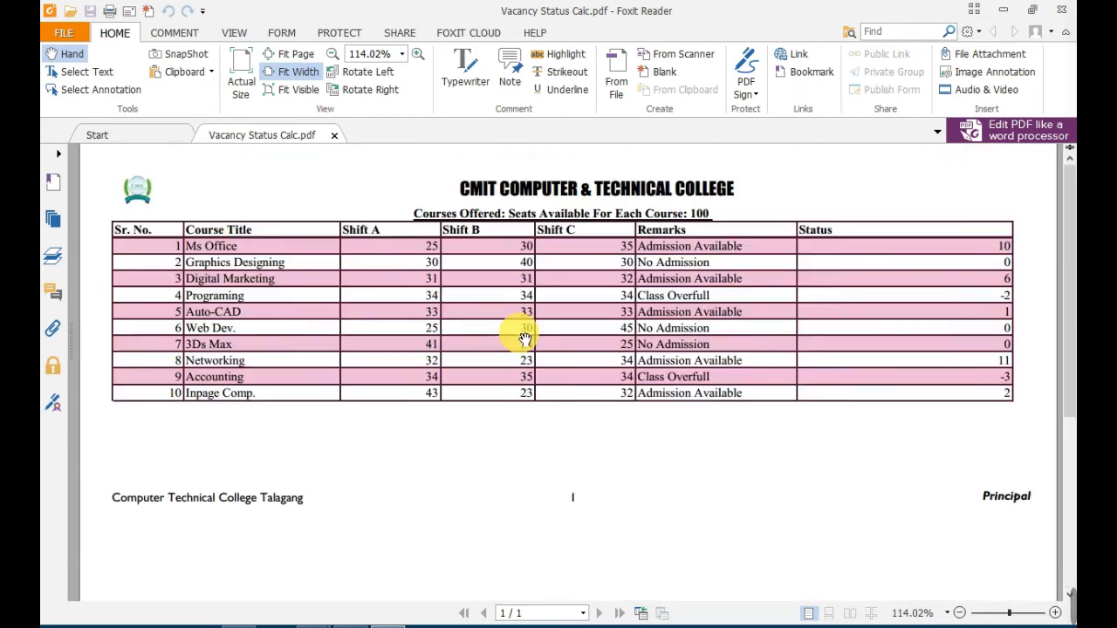
{"action": "scroll", "coordinate": [512, 323], "scroll_direction": "up", "scroll_amount": 2}
{"action": "scroll", "coordinate": [512, 328], "scroll_direction": "down", "scroll_amount": 6}
{"action": "scroll", "coordinate": [511, 332], "scroll_direction": "up", "scroll_amount": 6}
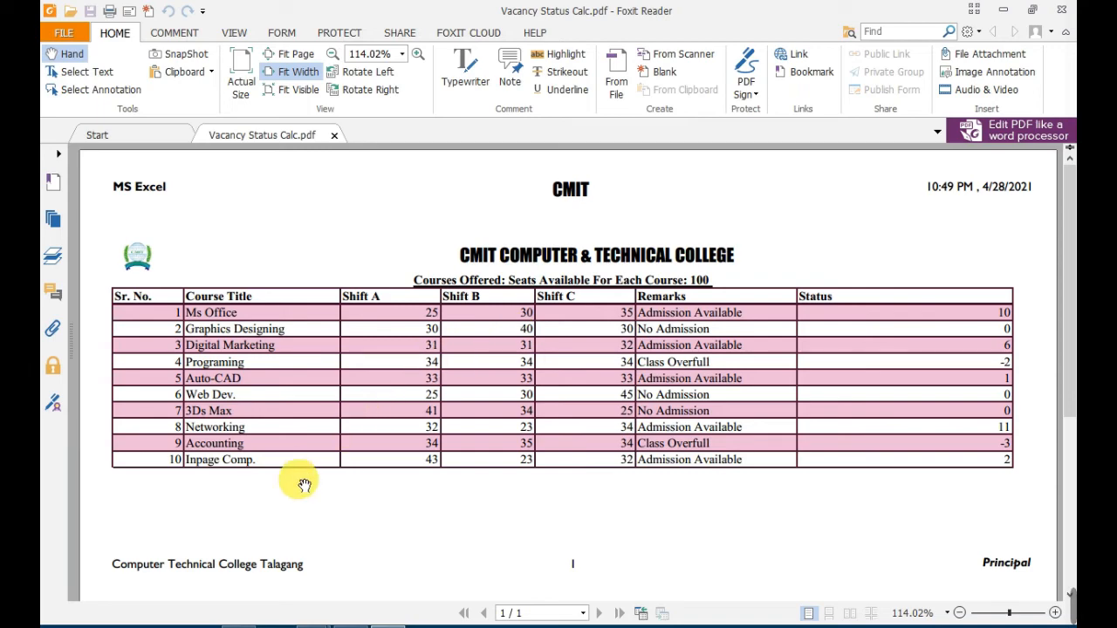
Switch to the Vacancy Status Calc workbook in Excel and fill cells B17:F22 below the table with the value 45.
{"action": "mouse_move", "coordinate": [321, 624]}
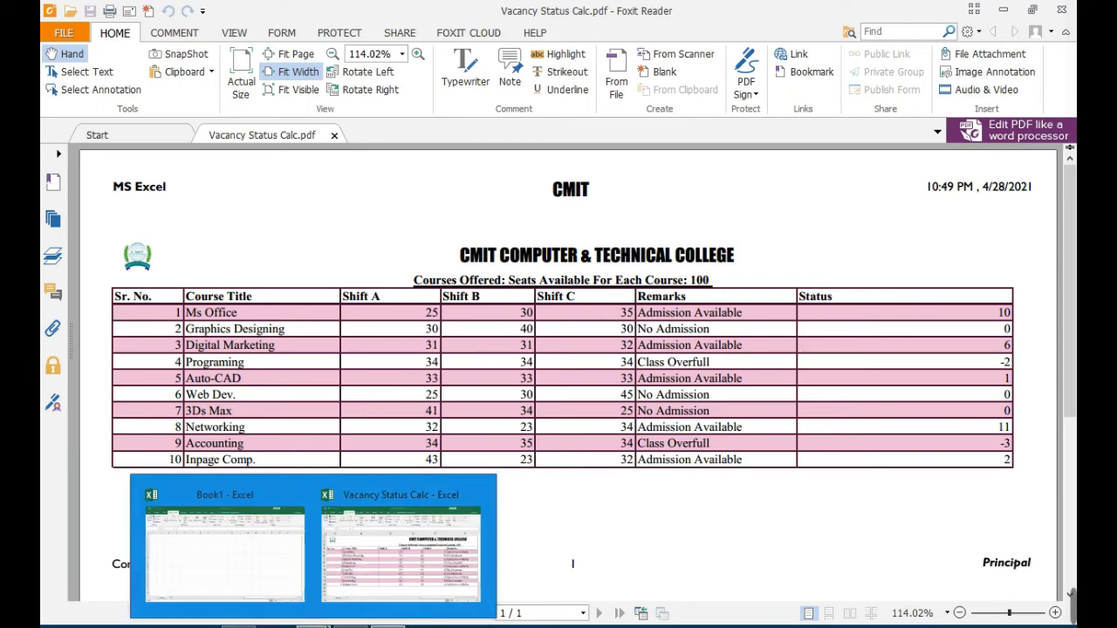
{"action": "left_click", "coordinate": [388, 559]}
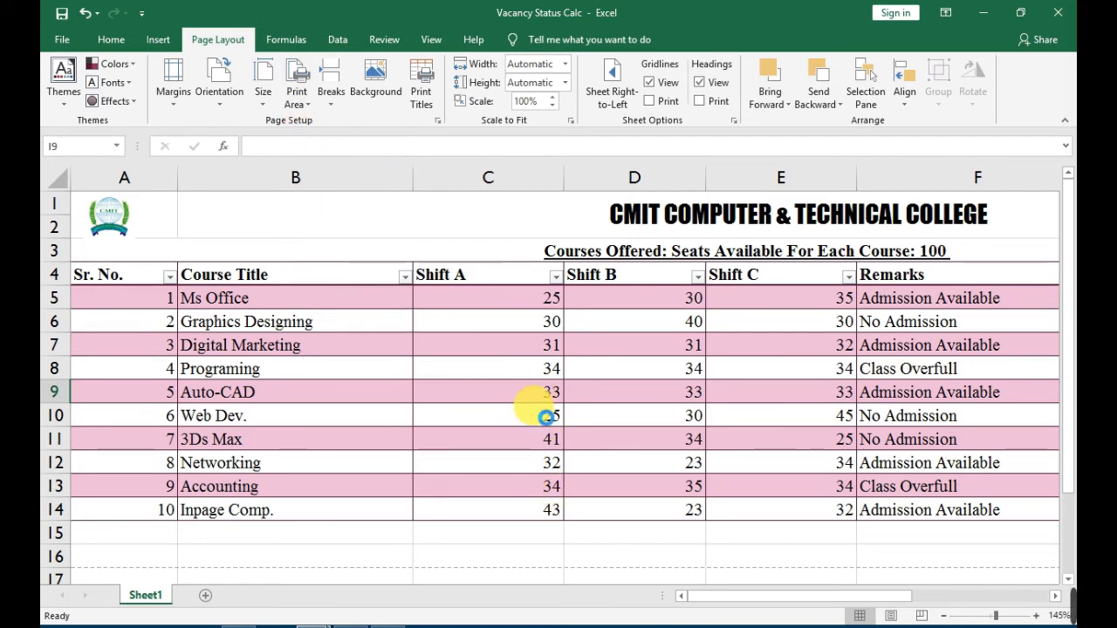
{"action": "scroll", "coordinate": [530, 415], "scroll_direction": "down", "scroll_amount": 4, "text": "ctrl"}
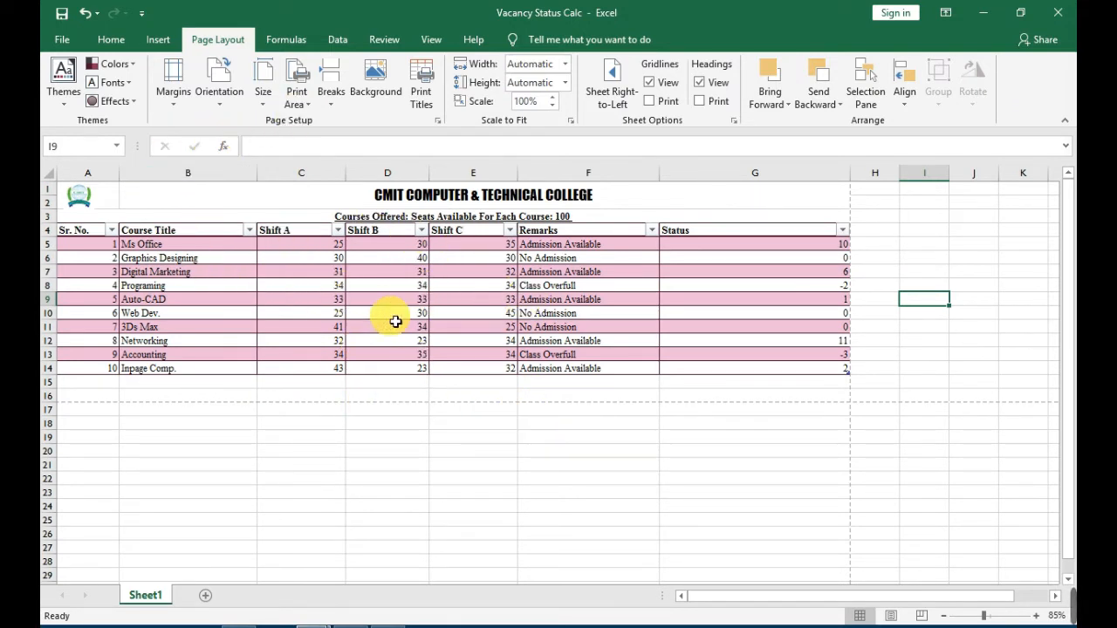
{"action": "left_click", "coordinate": [139, 415]}
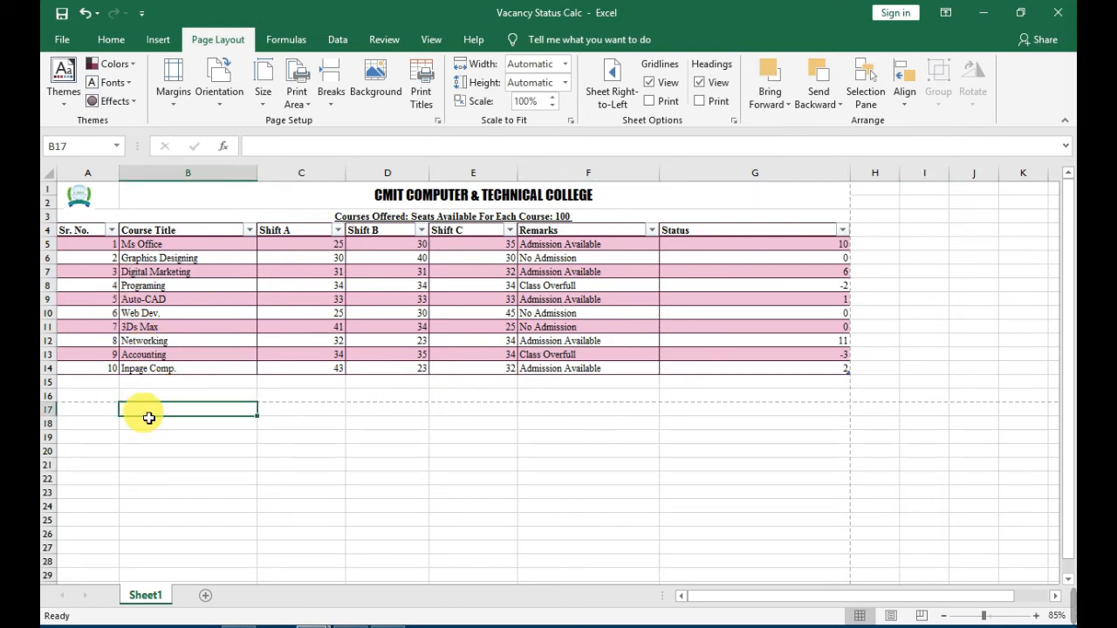
{"action": "type", "text": "45"}
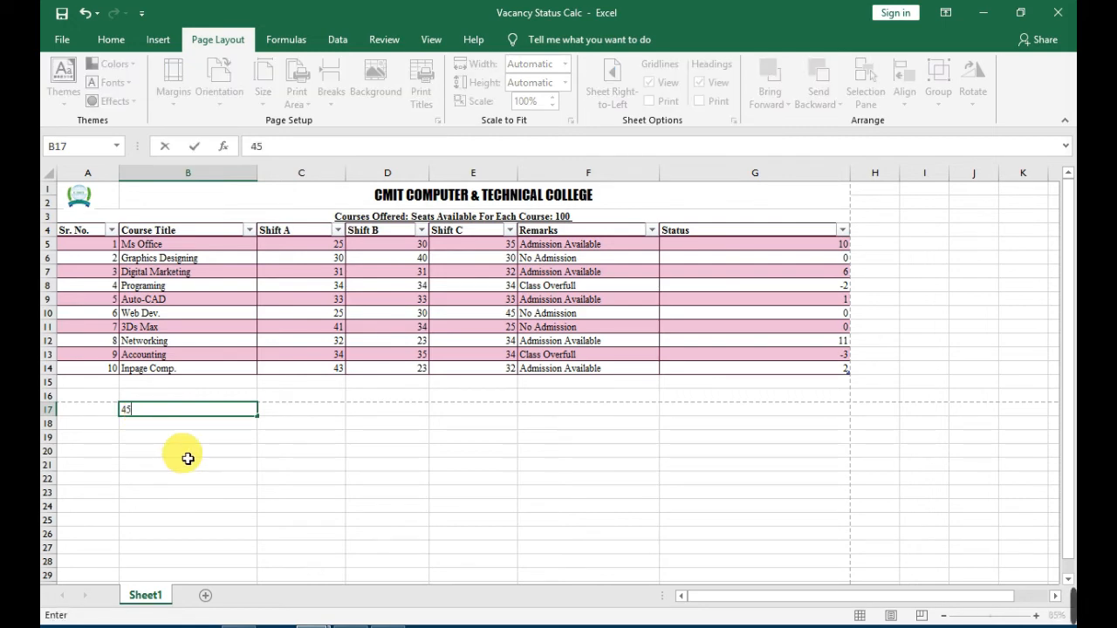
{"action": "left_click", "coordinate": [179, 455]}
{"action": "scroll", "coordinate": [169, 452], "scroll_direction": "up", "scroll_amount": 1}
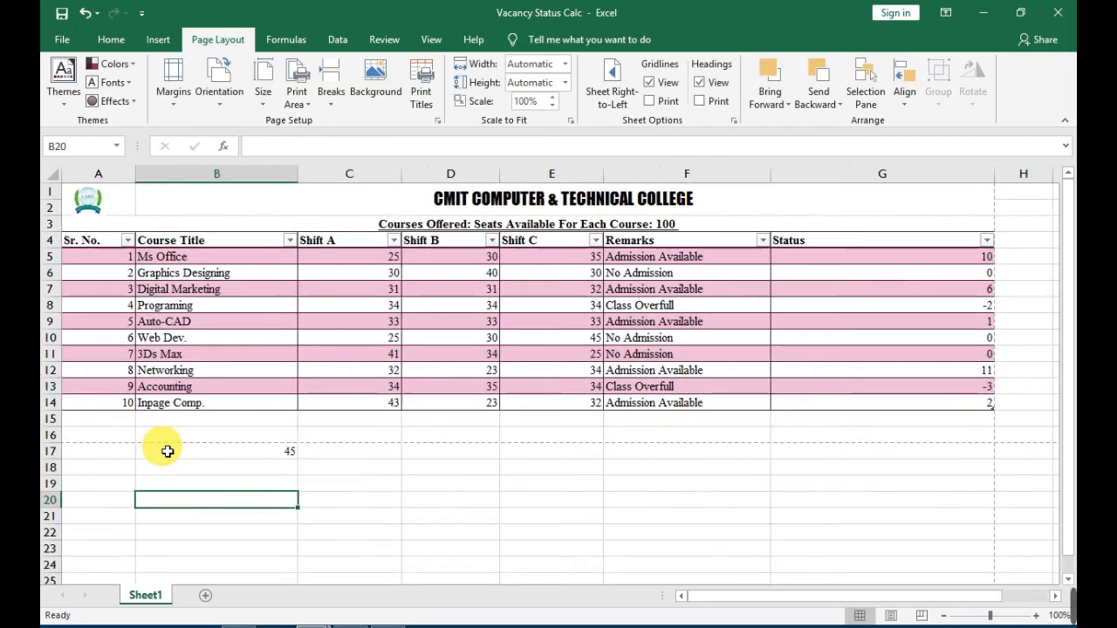
{"action": "left_click", "coordinate": [248, 450]}
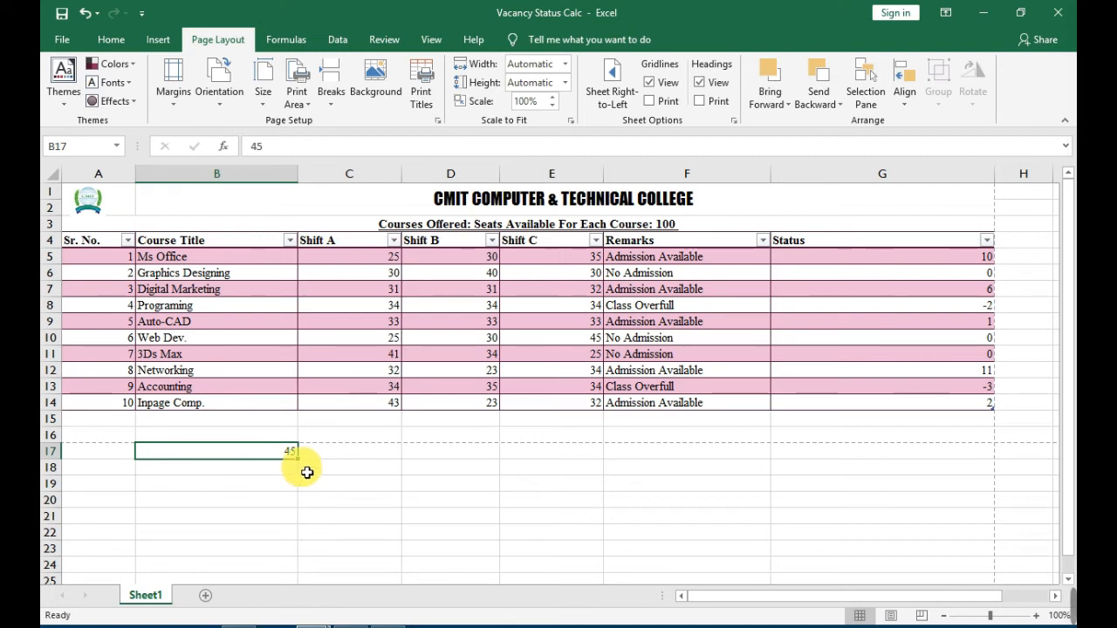
{"action": "left_click_drag", "start_coordinate": [304, 467], "coordinate": [693, 506]}
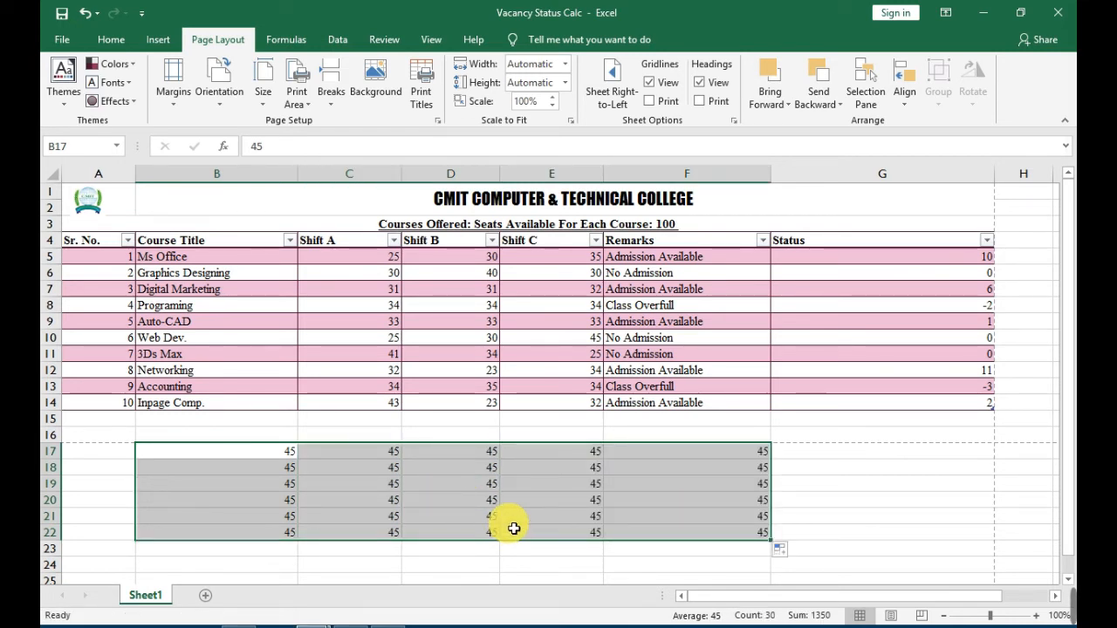
{"action": "left_click", "coordinate": [794, 481]}
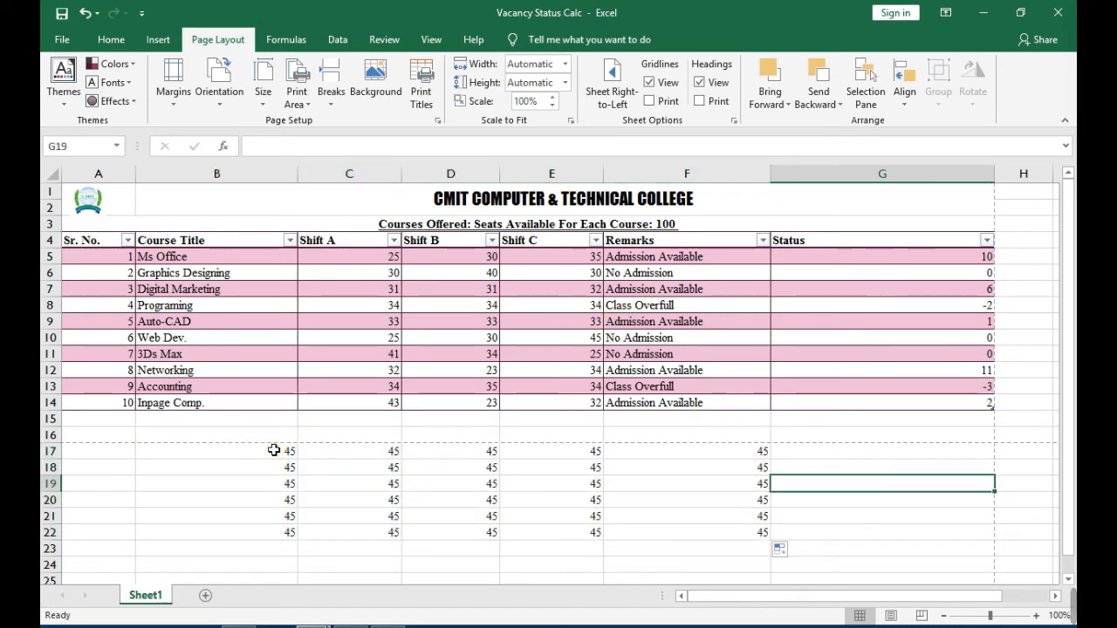
{"action": "left_click_drag", "start_coordinate": [274, 451], "coordinate": [753, 530]}
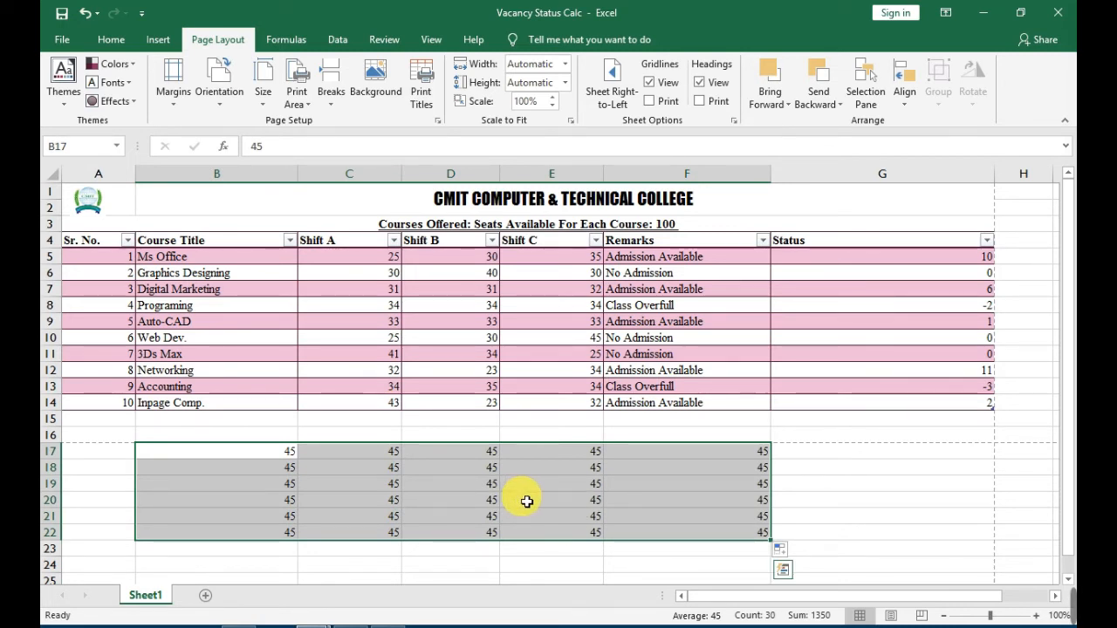
{"action": "left_click", "coordinate": [812, 469]}
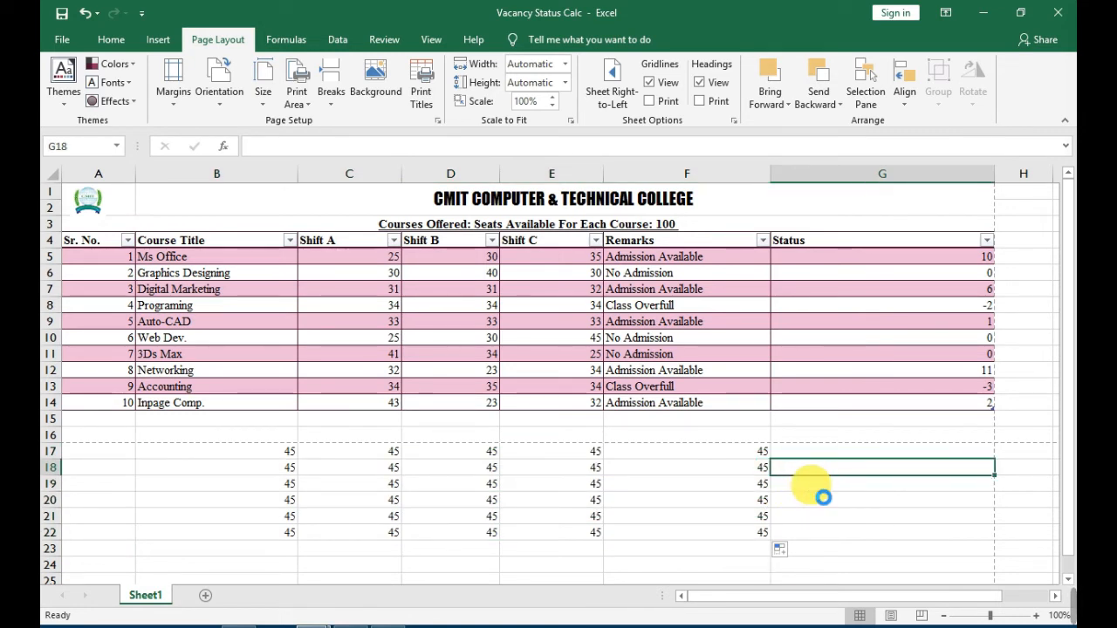
Examine both pages of the sheet in the print preview and return to the worksheet.
{"action": "key", "text": "ctrl+p"}
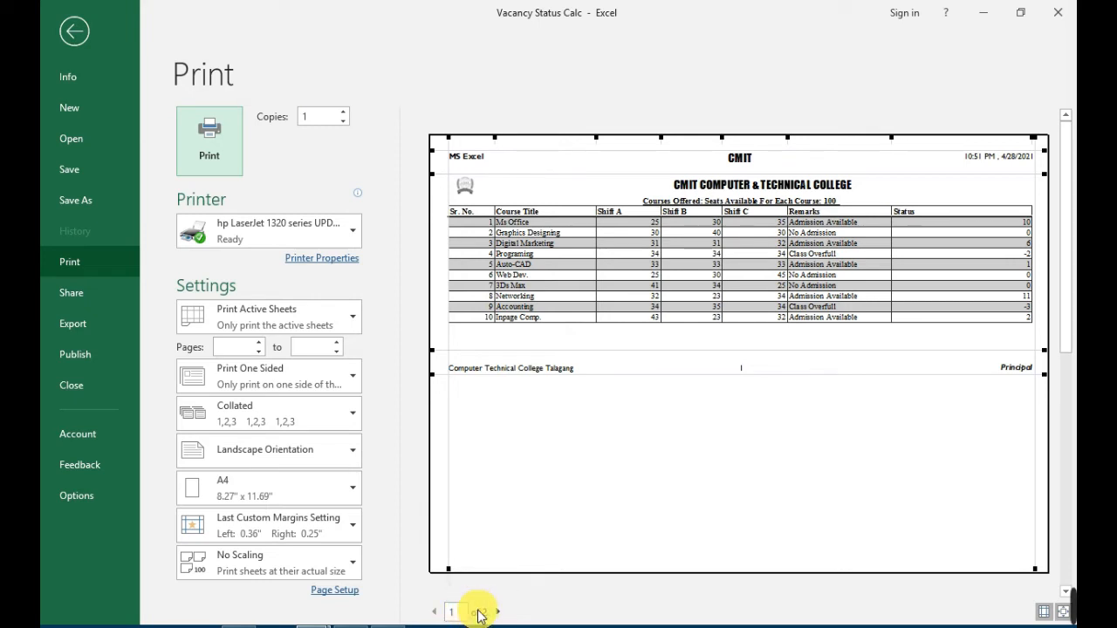
{"action": "left_click", "coordinate": [498, 612]}
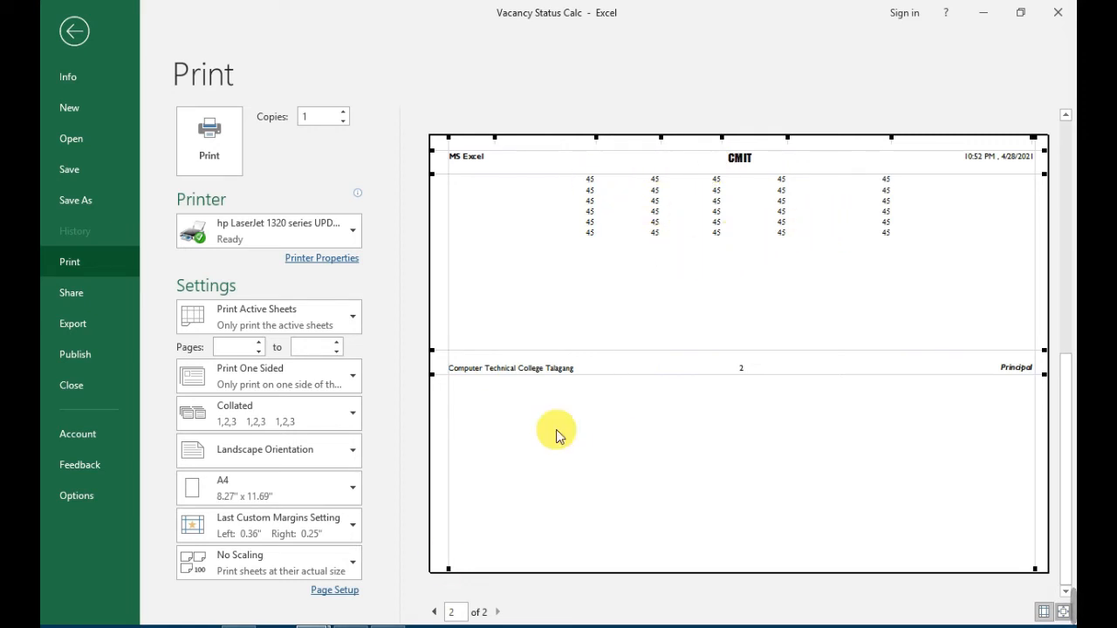
{"action": "left_click", "coordinate": [434, 612]}
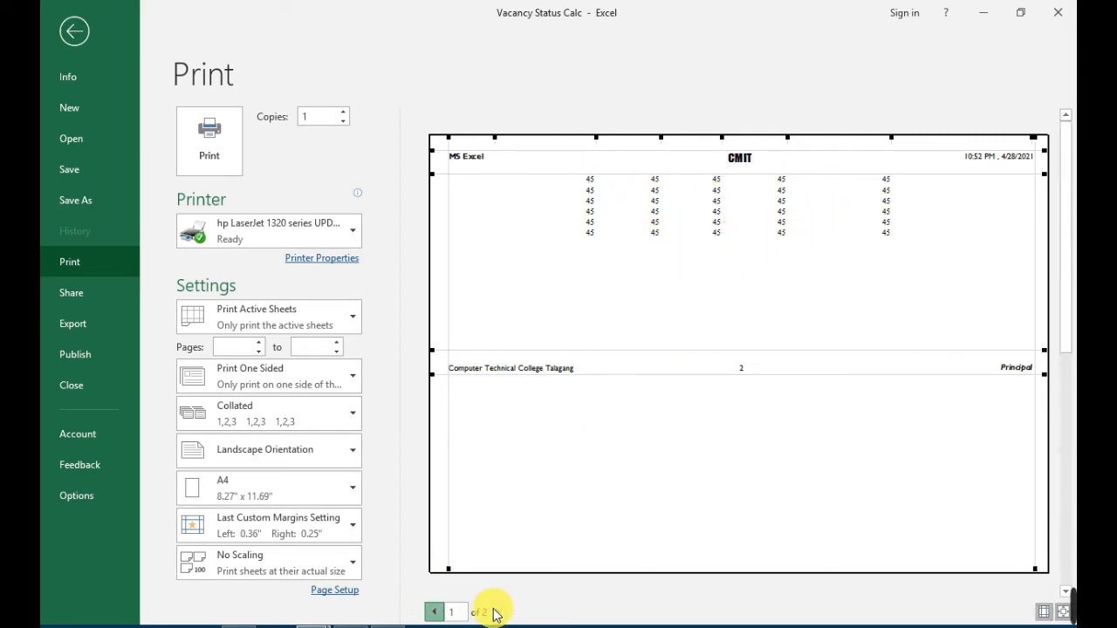
{"action": "left_click", "coordinate": [497, 613]}
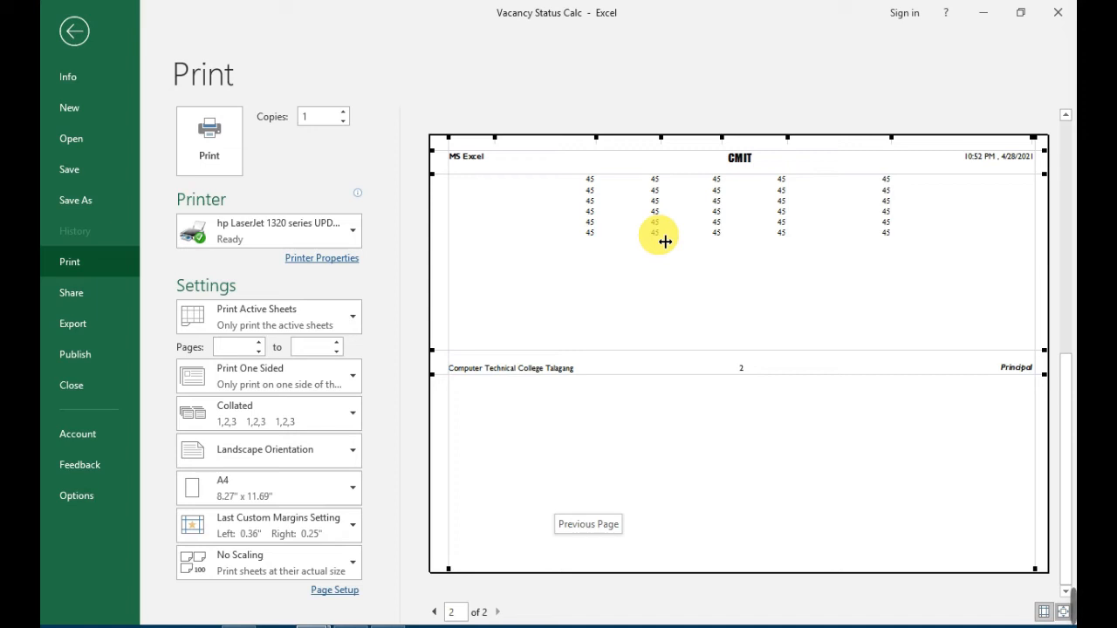
{"action": "key", "text": "Escape"}
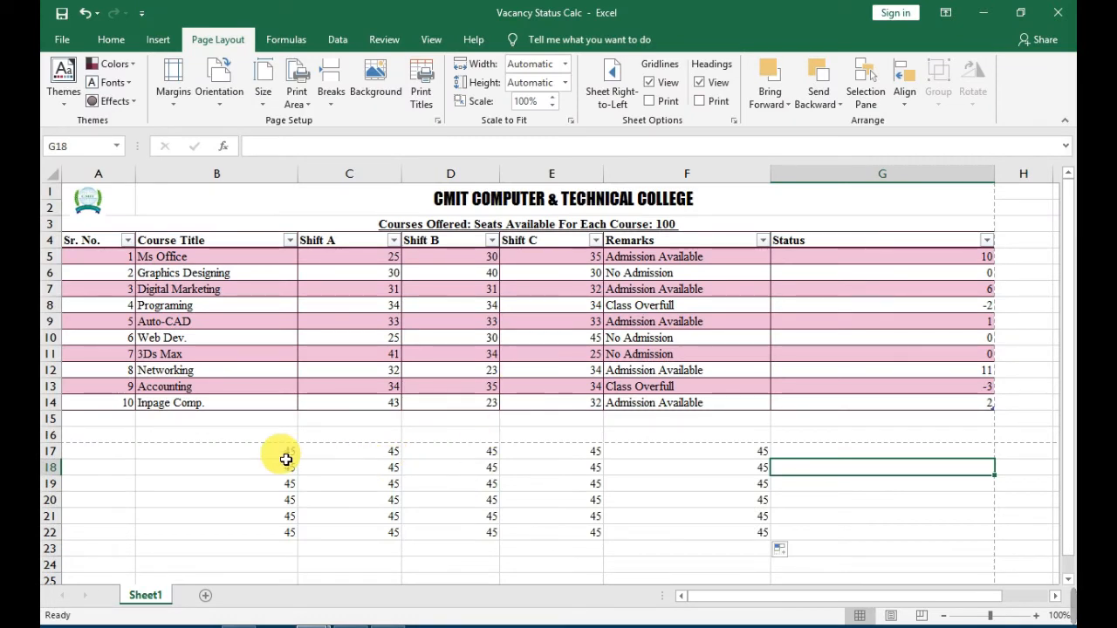
Set the block of 45s in B17:F22 as the sheet's print area.
{"action": "left_click_drag", "start_coordinate": [247, 451], "coordinate": [696, 536]}
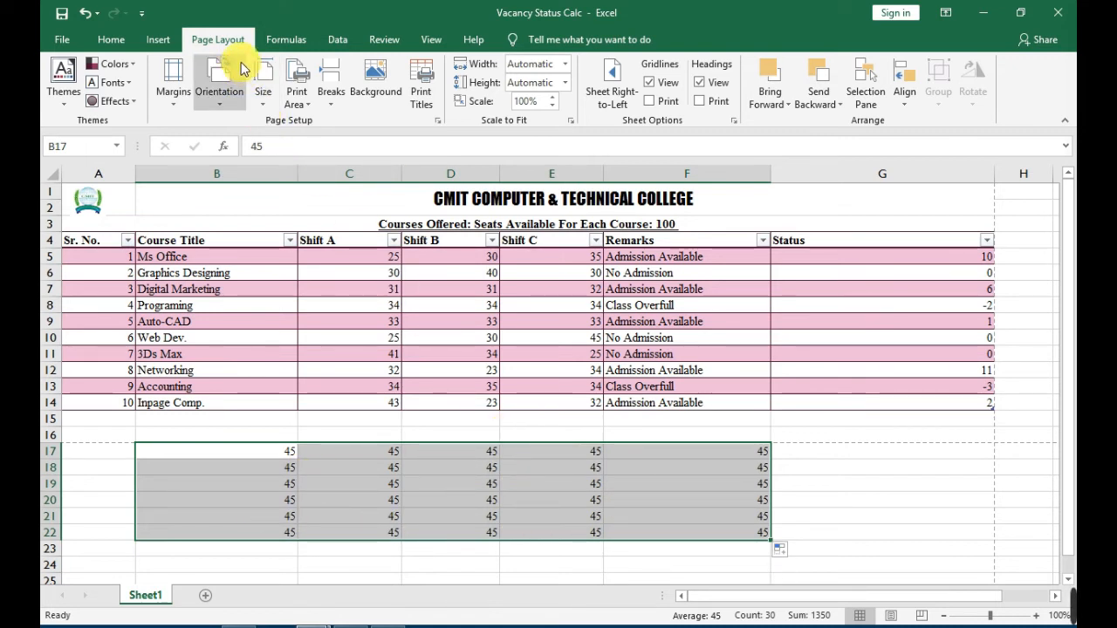
{"action": "left_click", "coordinate": [300, 97]}
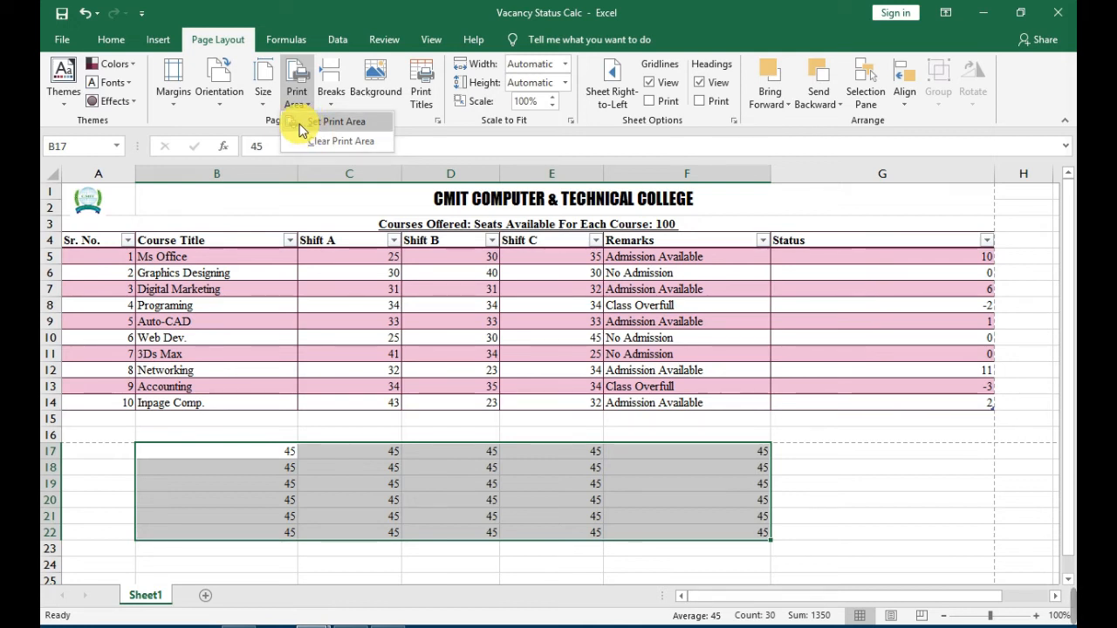
{"action": "left_click", "coordinate": [329, 125]}
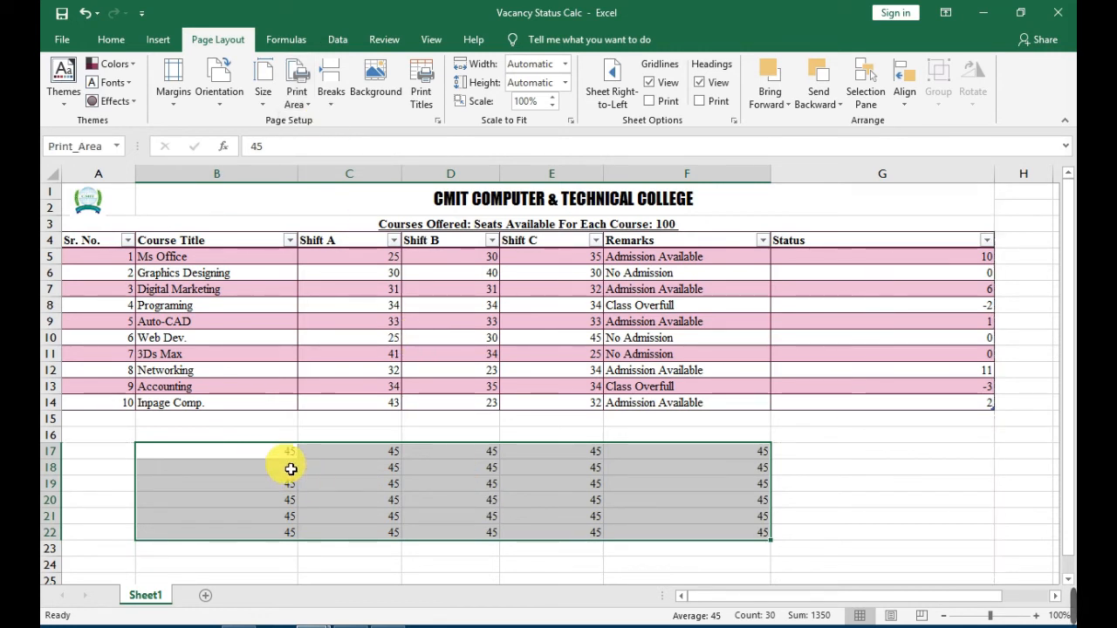
{"action": "left_click", "coordinate": [864, 517]}
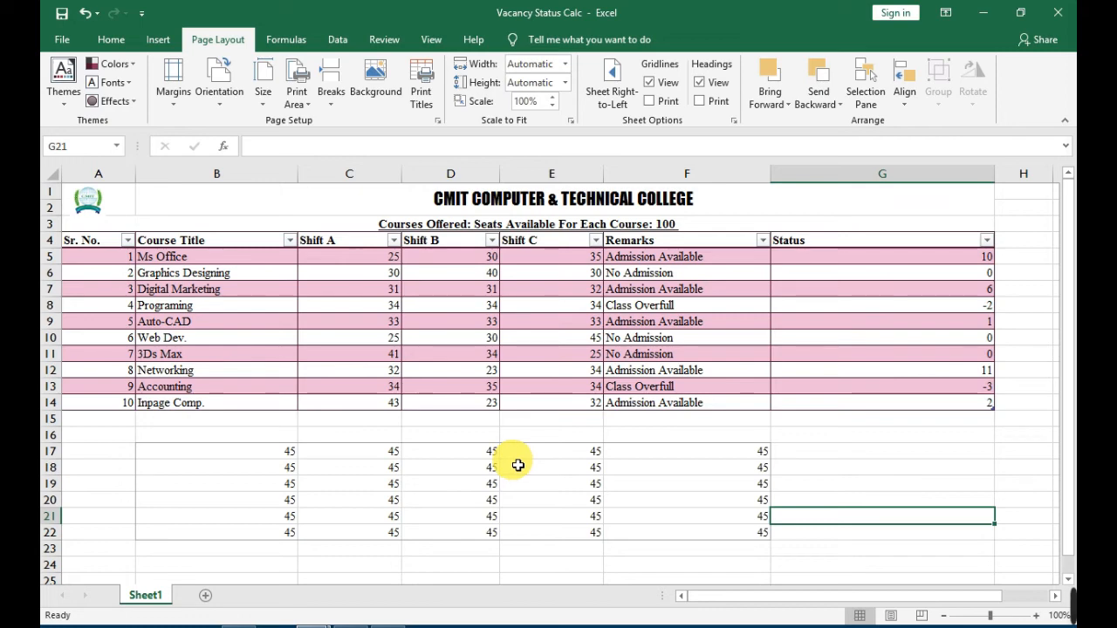
Preview the print area before printing and try widening its second column slightly in the preview.
{"action": "left_click", "coordinate": [63, 41]}
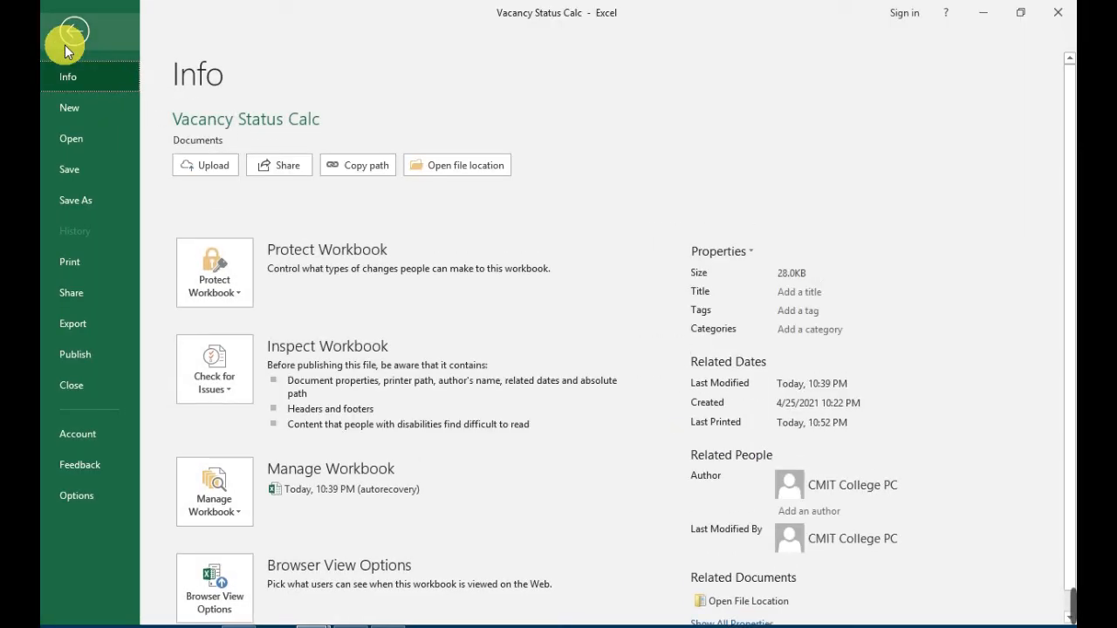
{"action": "left_click", "coordinate": [73, 262]}
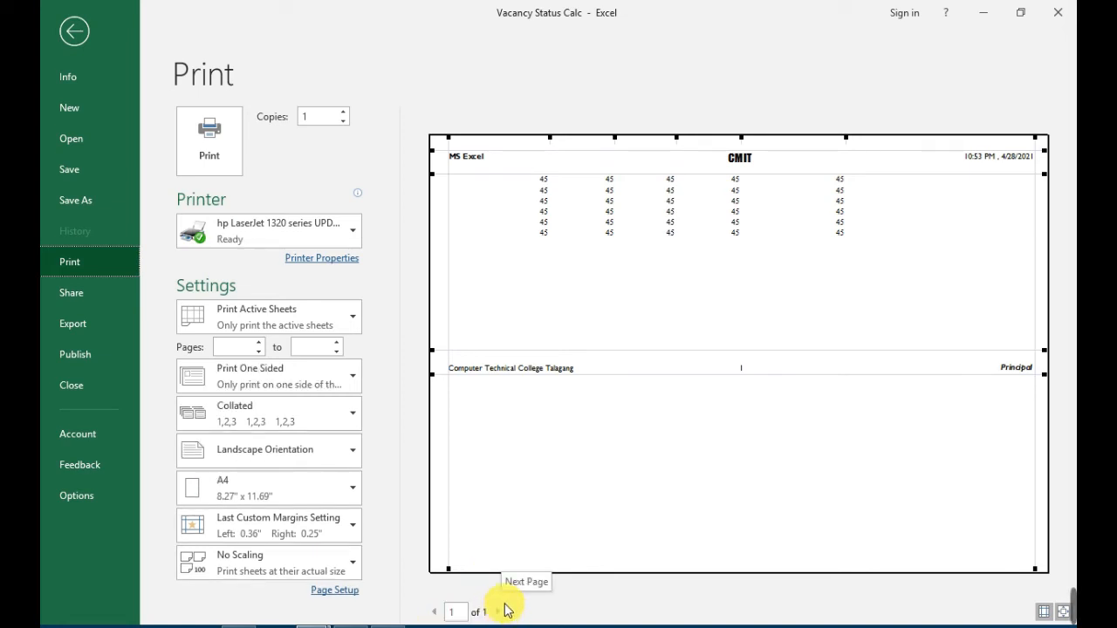
{"action": "left_click", "coordinate": [680, 211]}
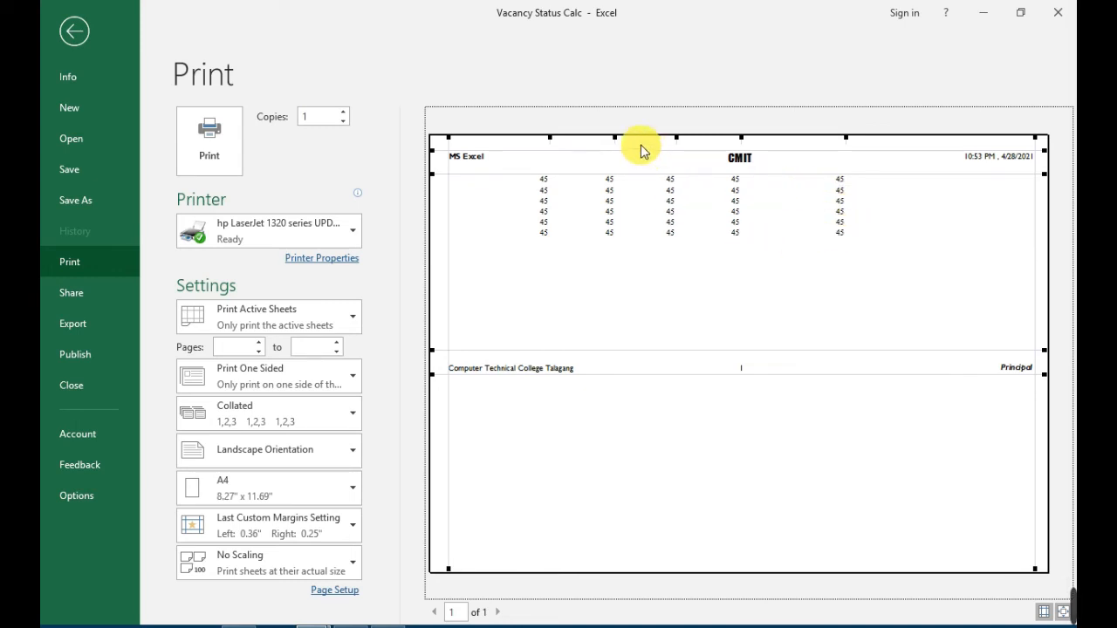
{"action": "left_click_drag", "start_coordinate": [622, 146], "coordinate": [632, 143]}
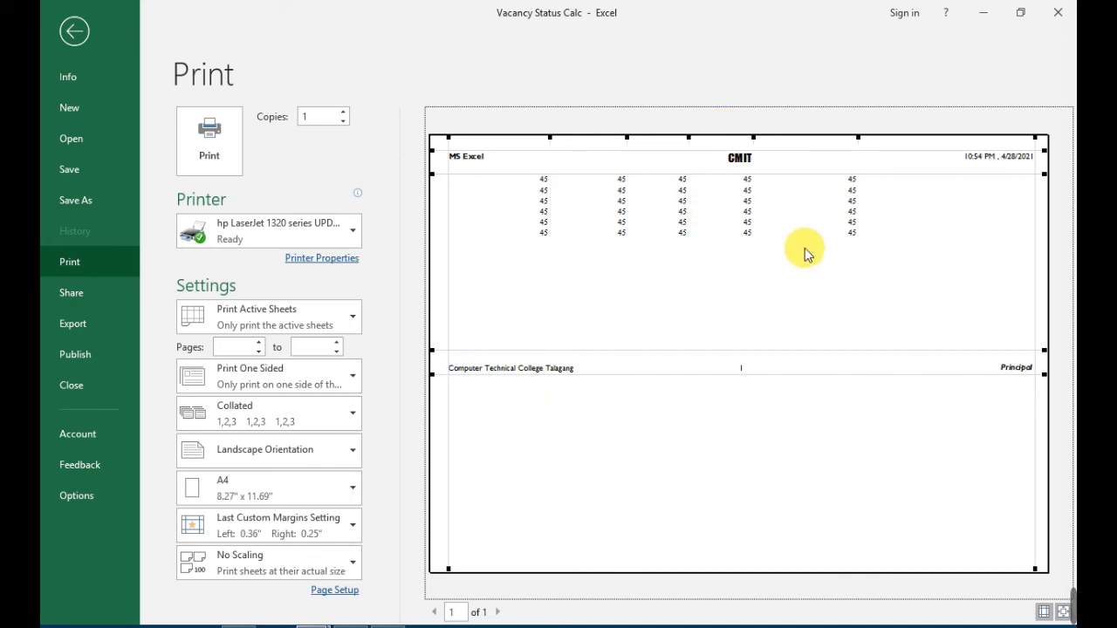
{"action": "key", "text": "Escape"}
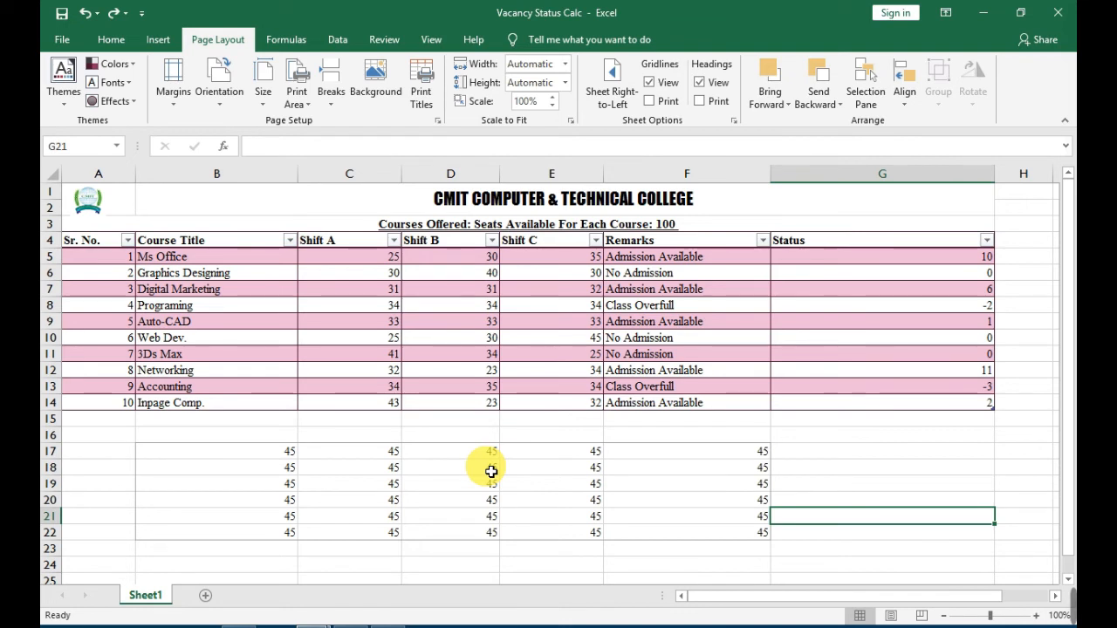
Select B17:F22 and clear the sheet's print area.
{"action": "left_click_drag", "start_coordinate": [261, 452], "coordinate": [702, 540]}
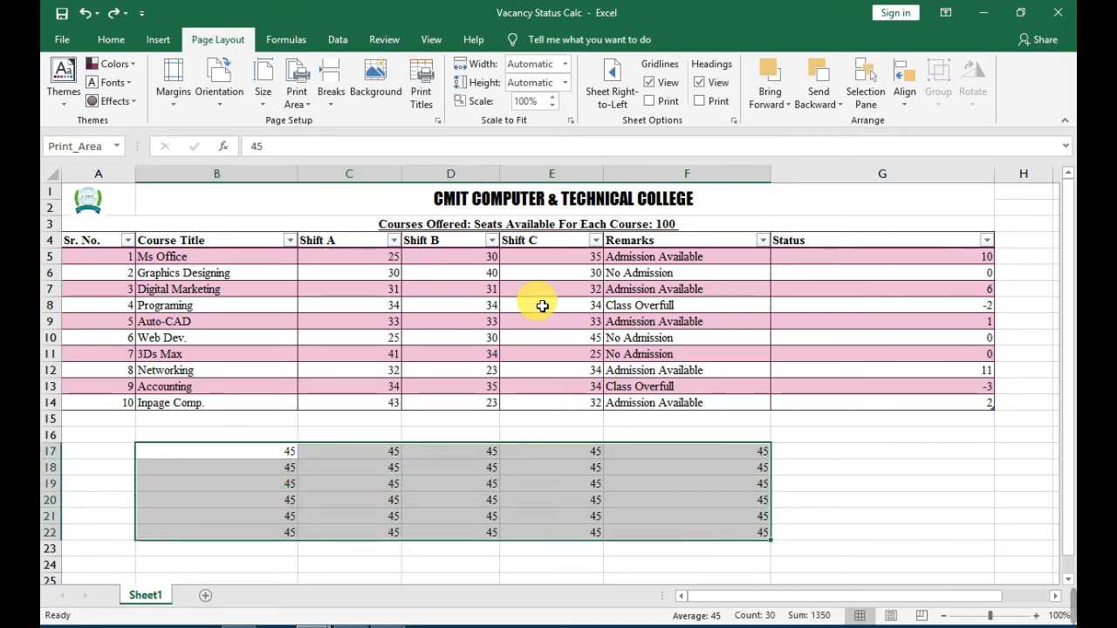
{"action": "left_click", "coordinate": [299, 107]}
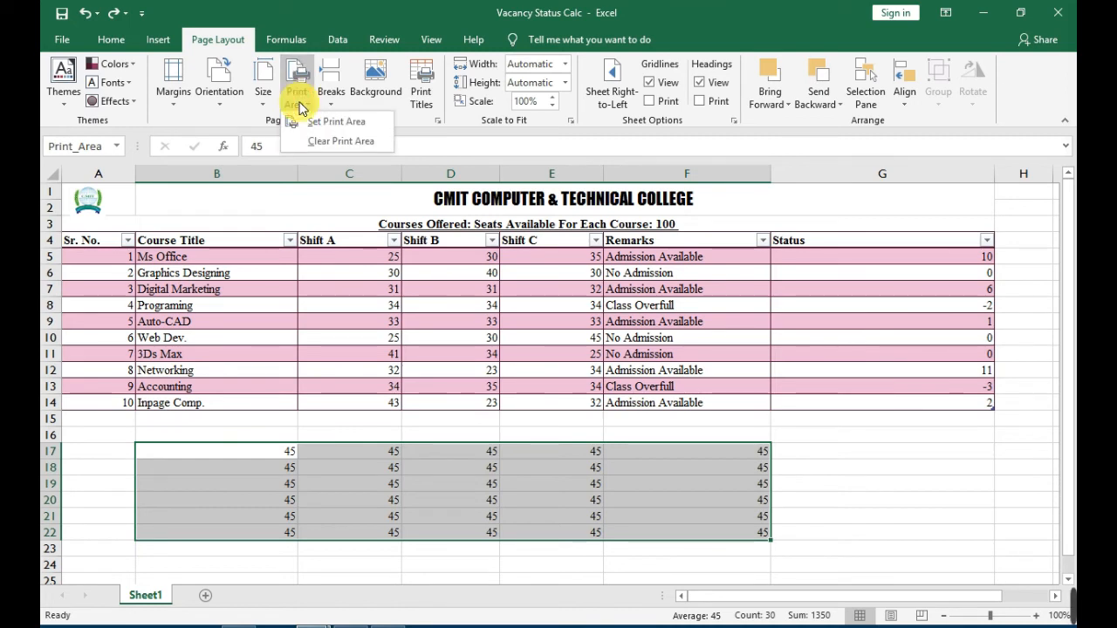
{"action": "left_click", "coordinate": [340, 145]}
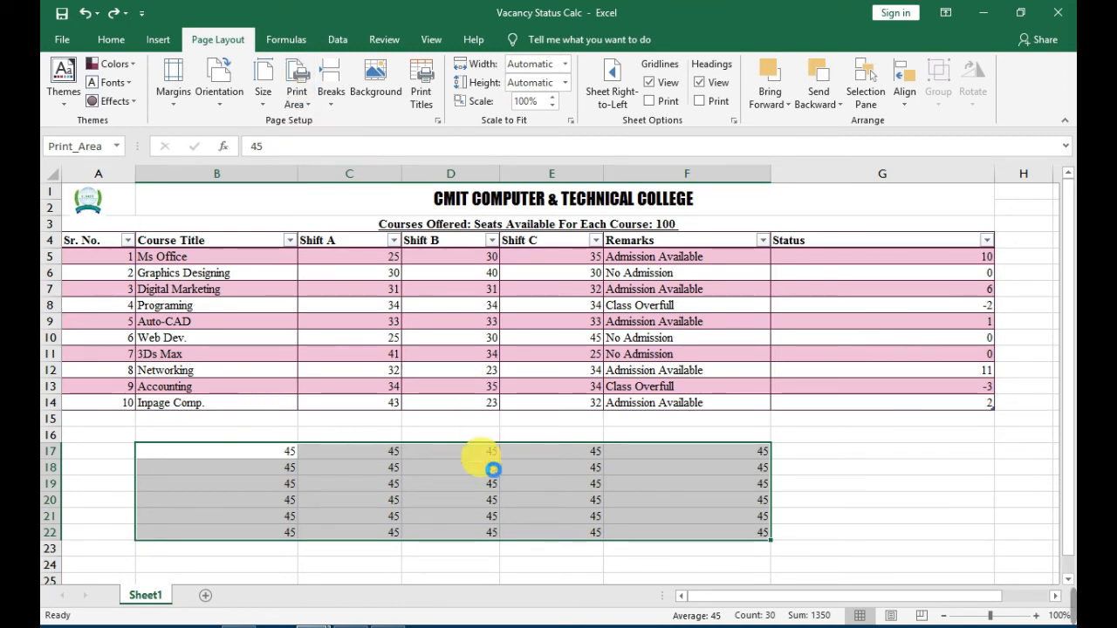
Deselect the block of 45s, check the sheet's print preview without a print area, and return to the worksheet.
{"action": "left_click", "coordinate": [574, 488]}
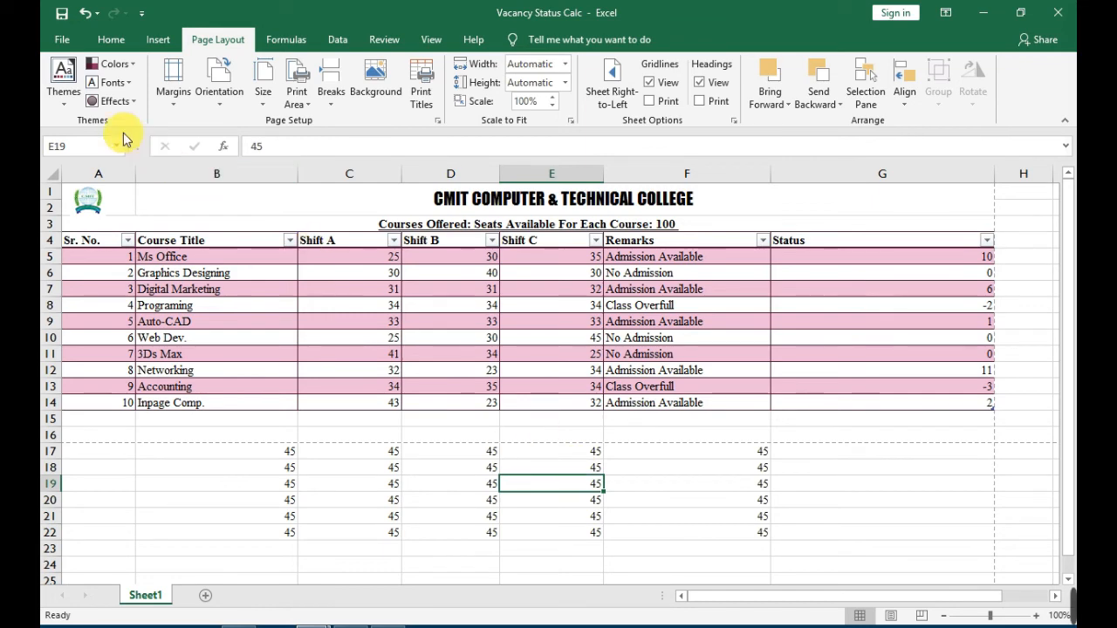
{"action": "left_click", "coordinate": [63, 41]}
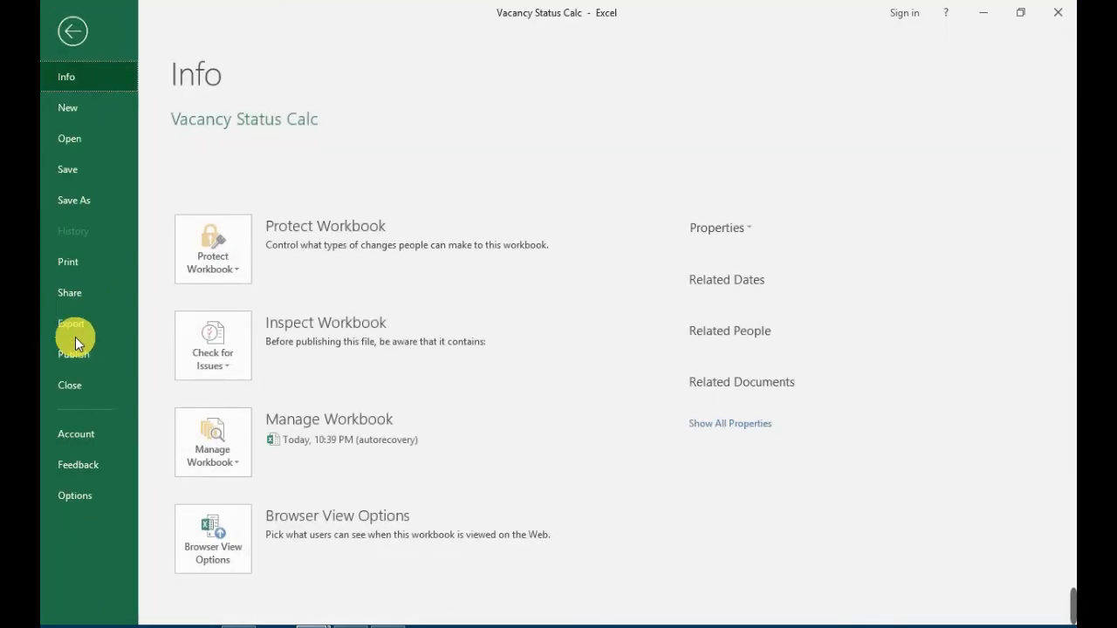
{"action": "left_click", "coordinate": [88, 262]}
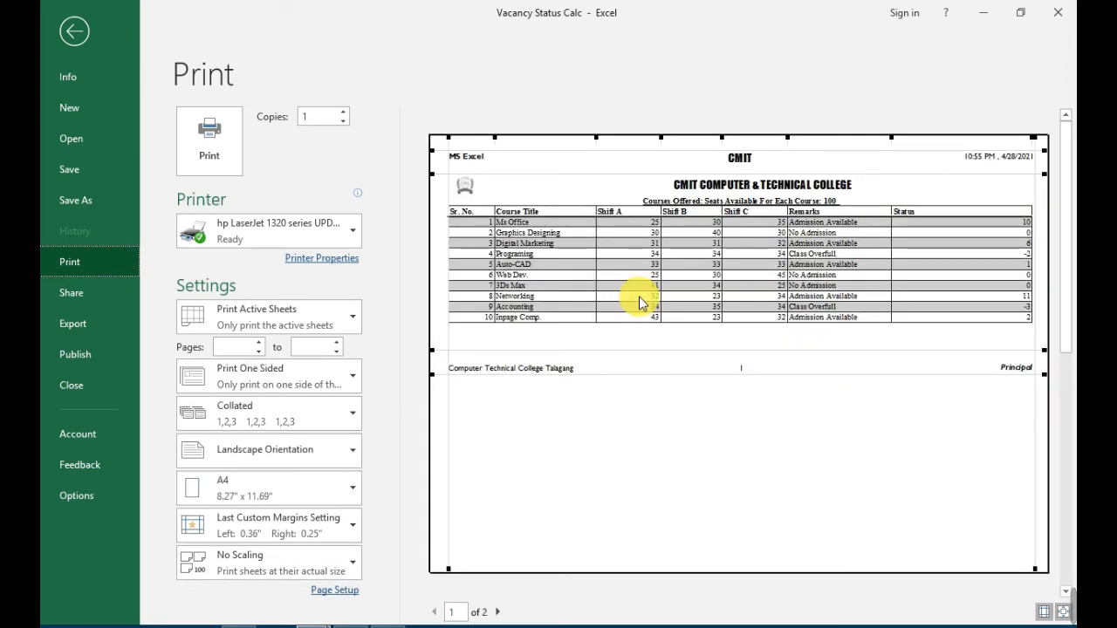
{"action": "key", "text": "Escape"}
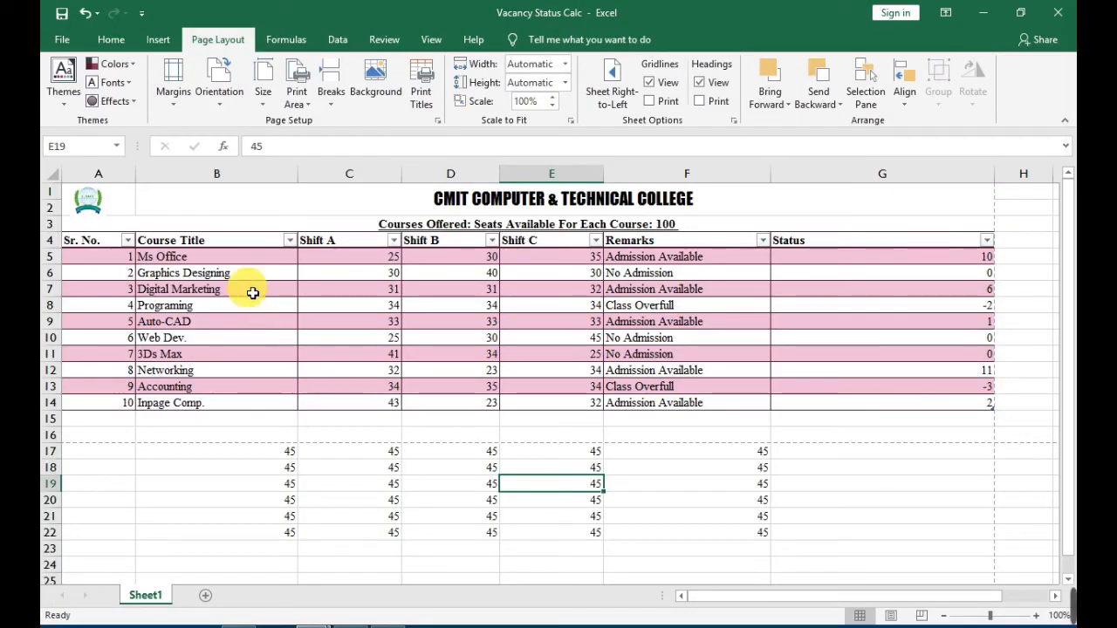
Set the college heading and course table in A1:G14 as the sheet's print area.
{"action": "left_click", "coordinate": [384, 500]}
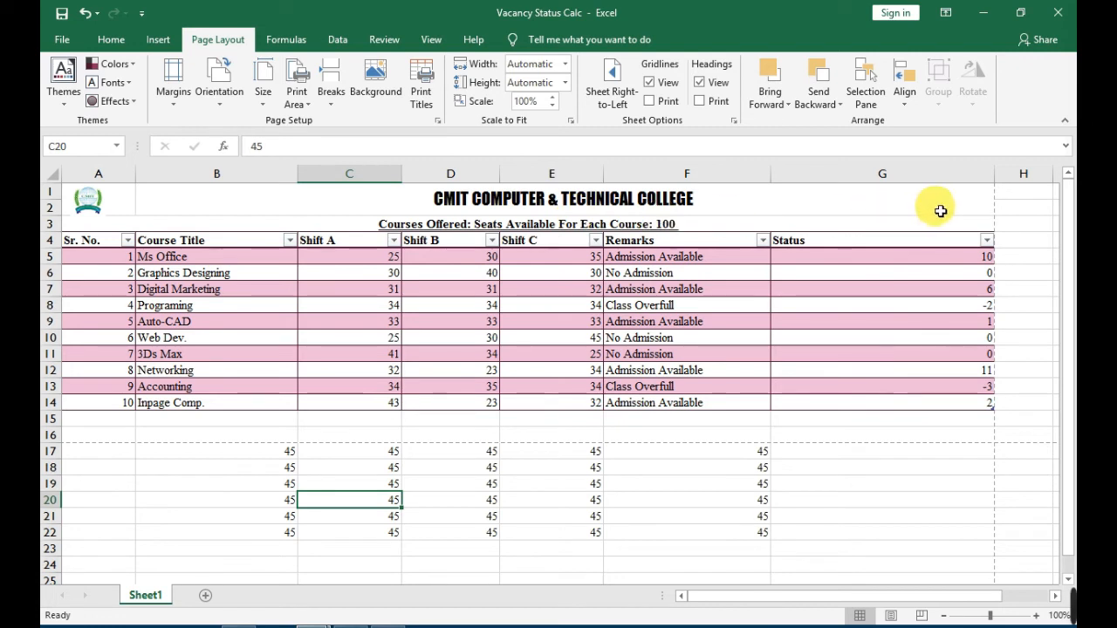
{"action": "left_click_drag", "start_coordinate": [955, 200], "coordinate": [487, 407]}
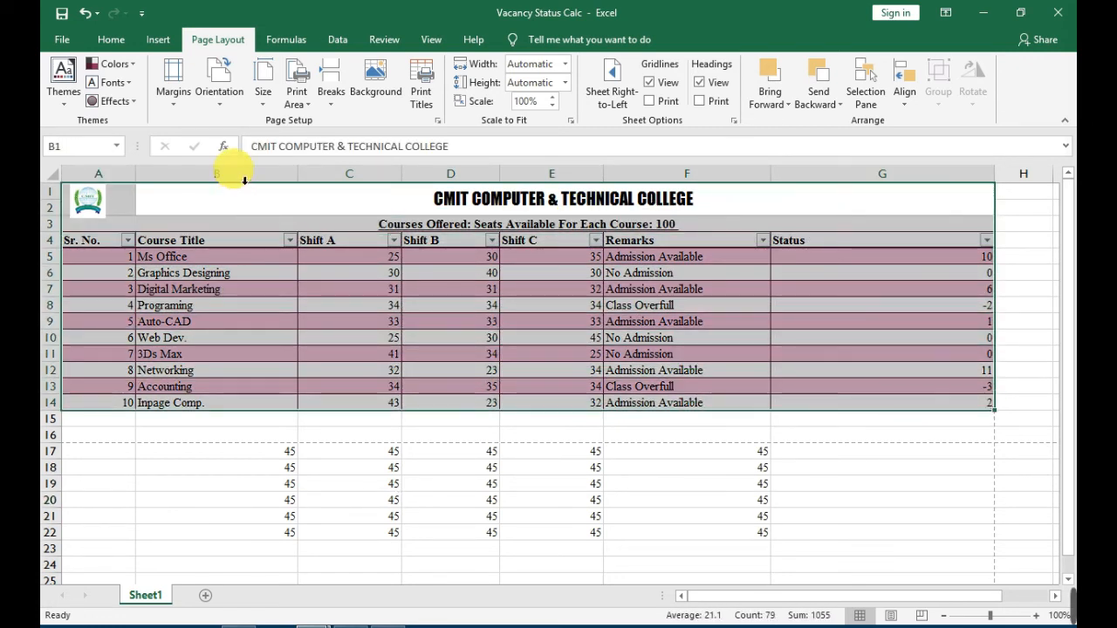
{"action": "left_click", "coordinate": [296, 97]}
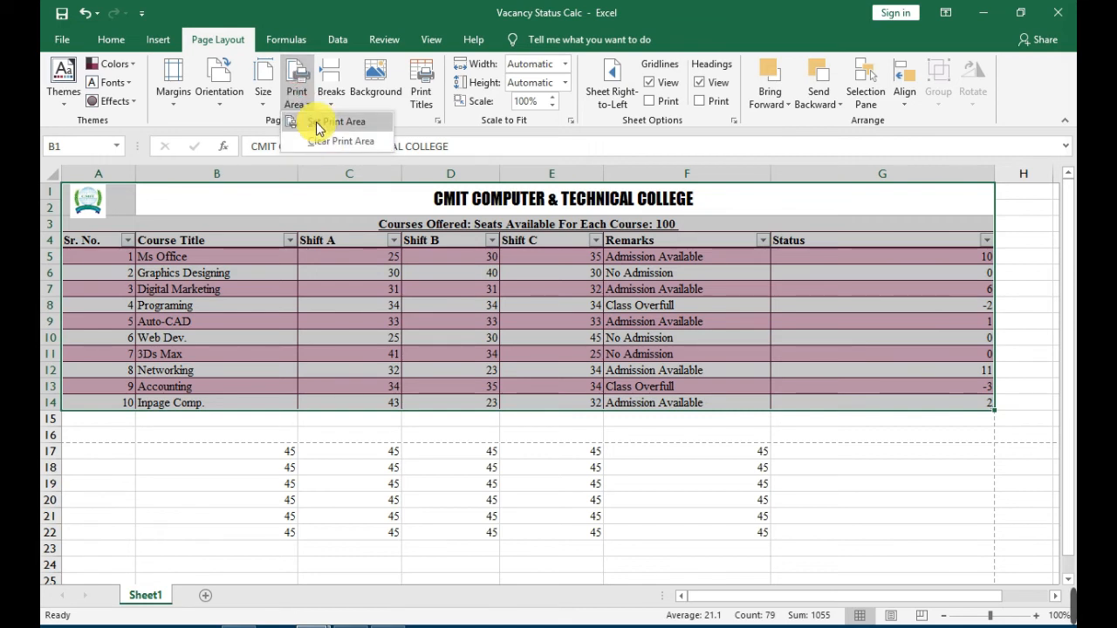
{"action": "left_click", "coordinate": [319, 127]}
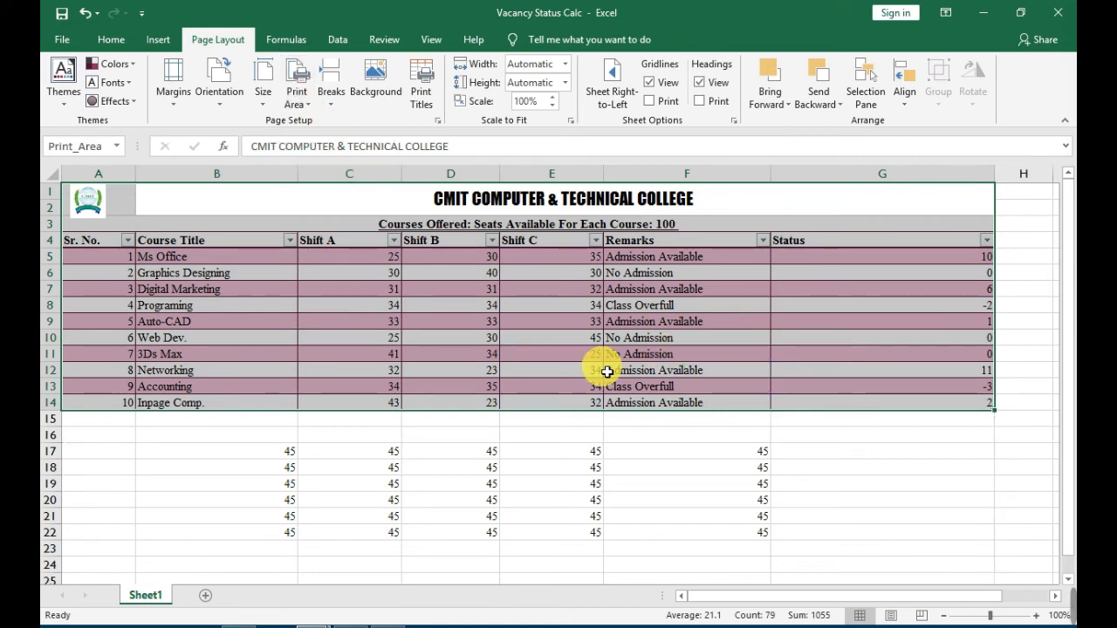
{"action": "left_click", "coordinate": [825, 484]}
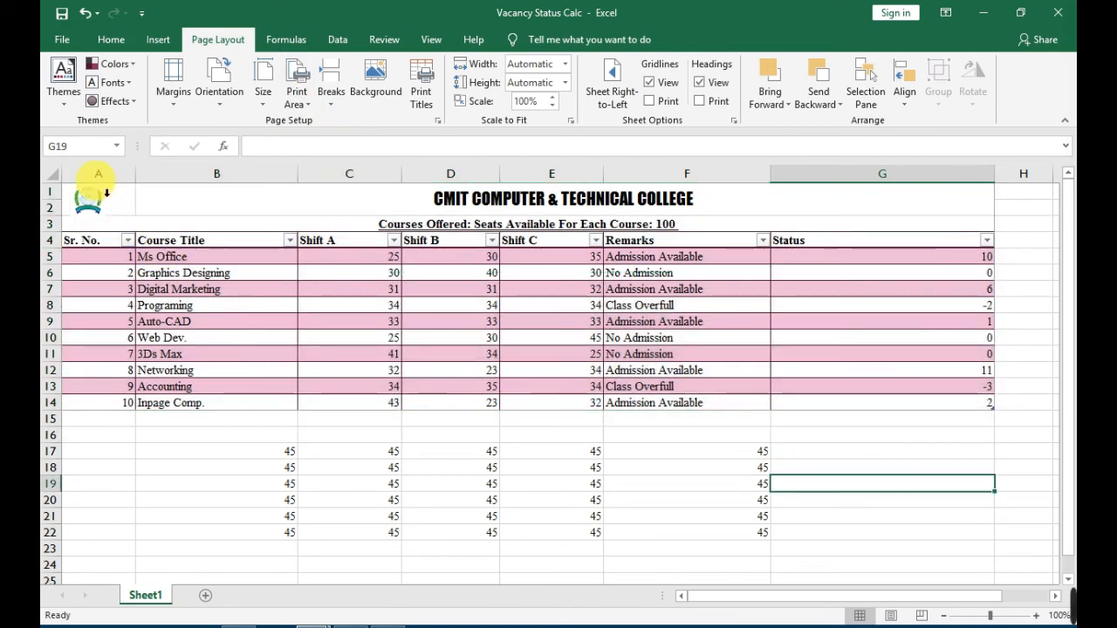
Check the print preview of the course table's print area and return to the worksheet.
{"action": "left_click", "coordinate": [63, 40]}
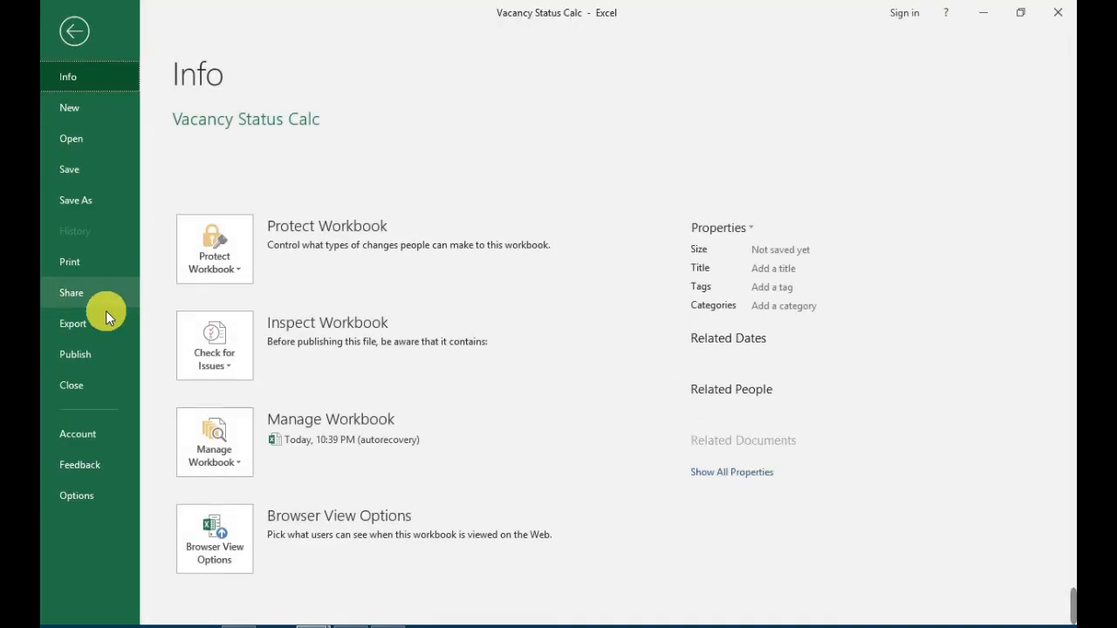
{"action": "left_click", "coordinate": [95, 262]}
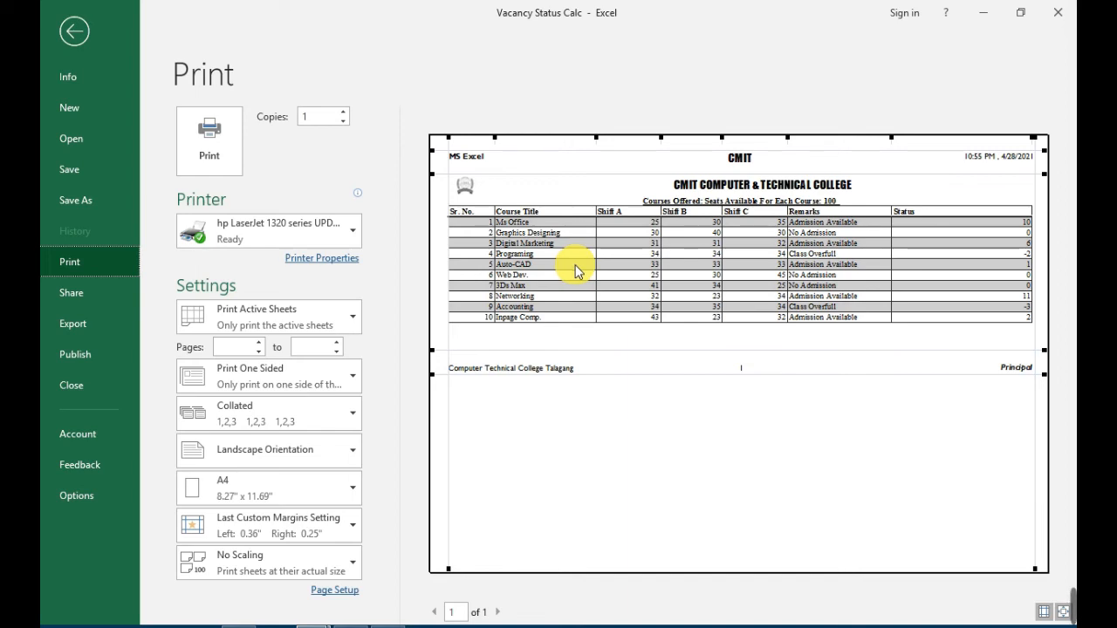
{"action": "key", "text": "Escape"}
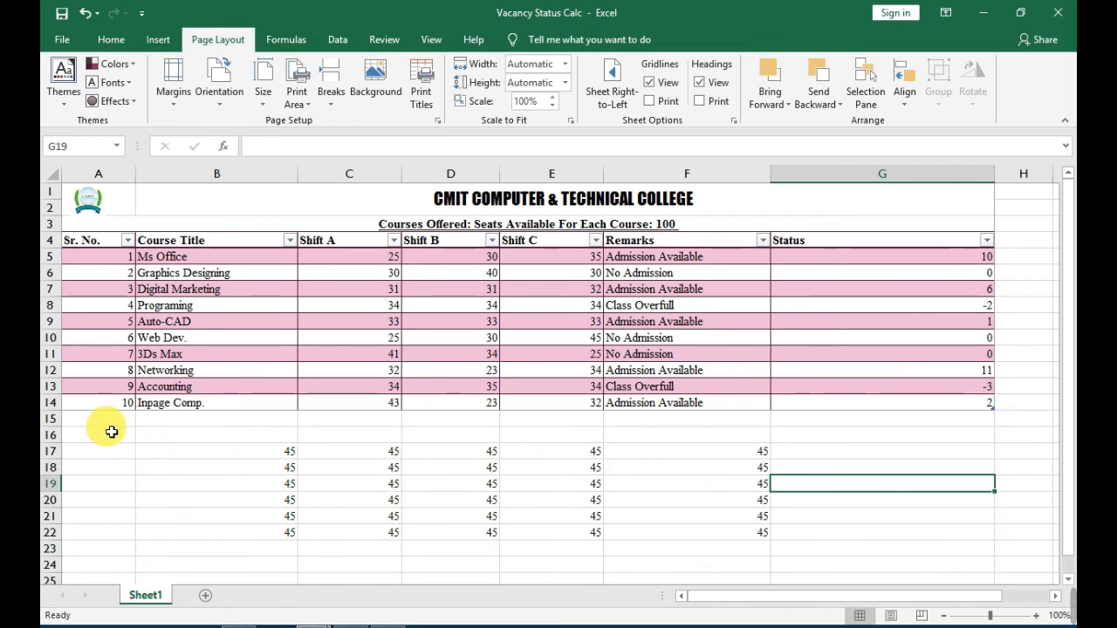
Select A15:G17 below the course table and review the available print area options without applying any.
{"action": "left_click_drag", "start_coordinate": [100, 422], "coordinate": [990, 454]}
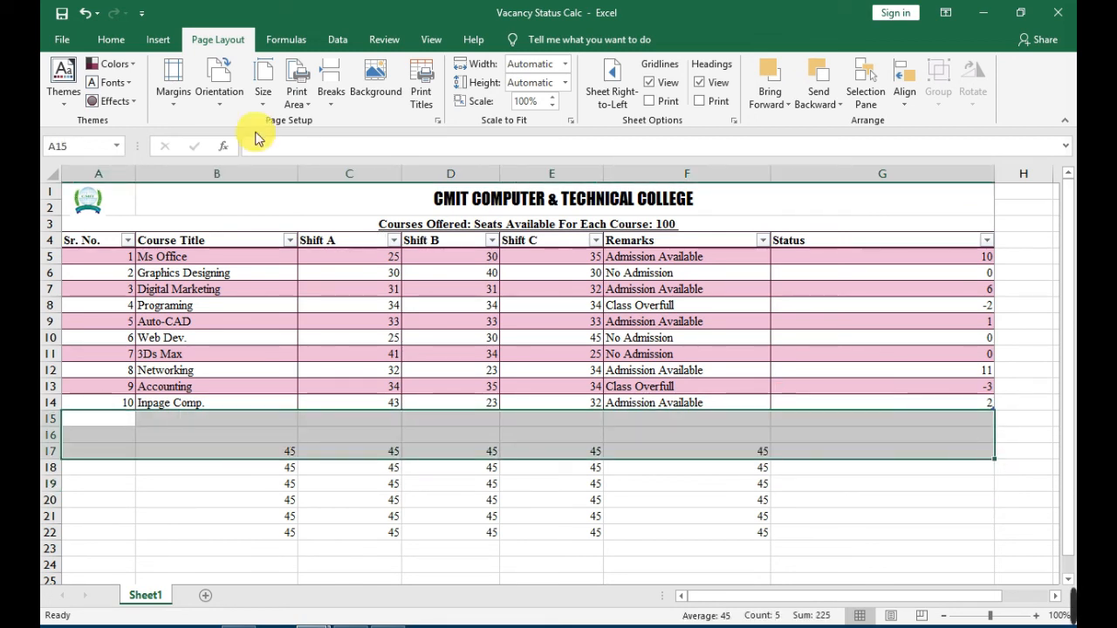
{"action": "left_click", "coordinate": [297, 103]}
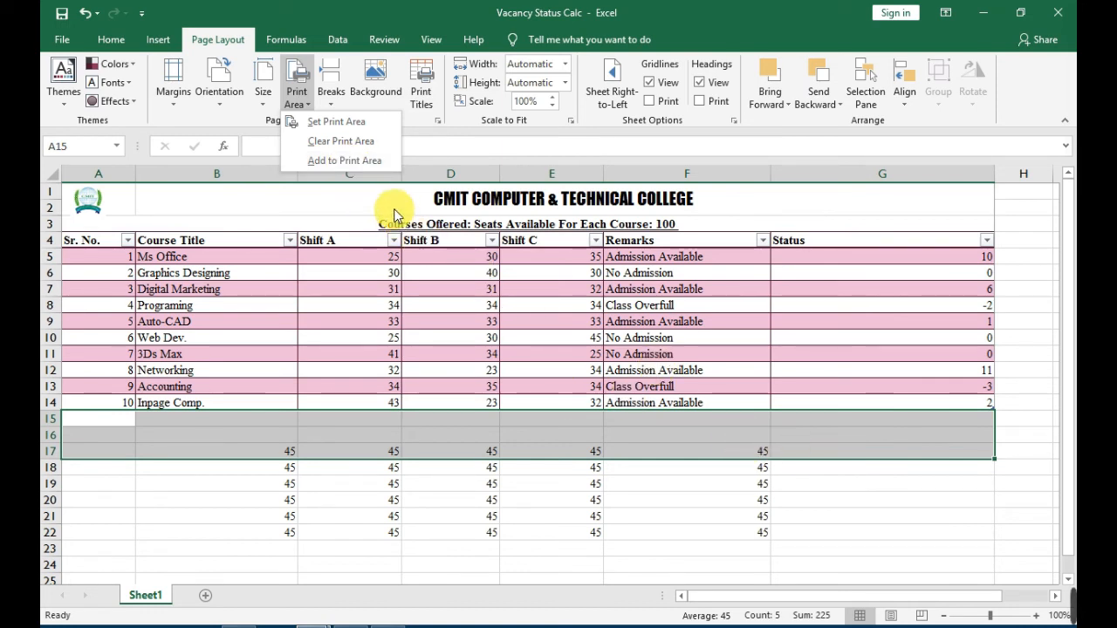
{"action": "left_click", "coordinate": [952, 526]}
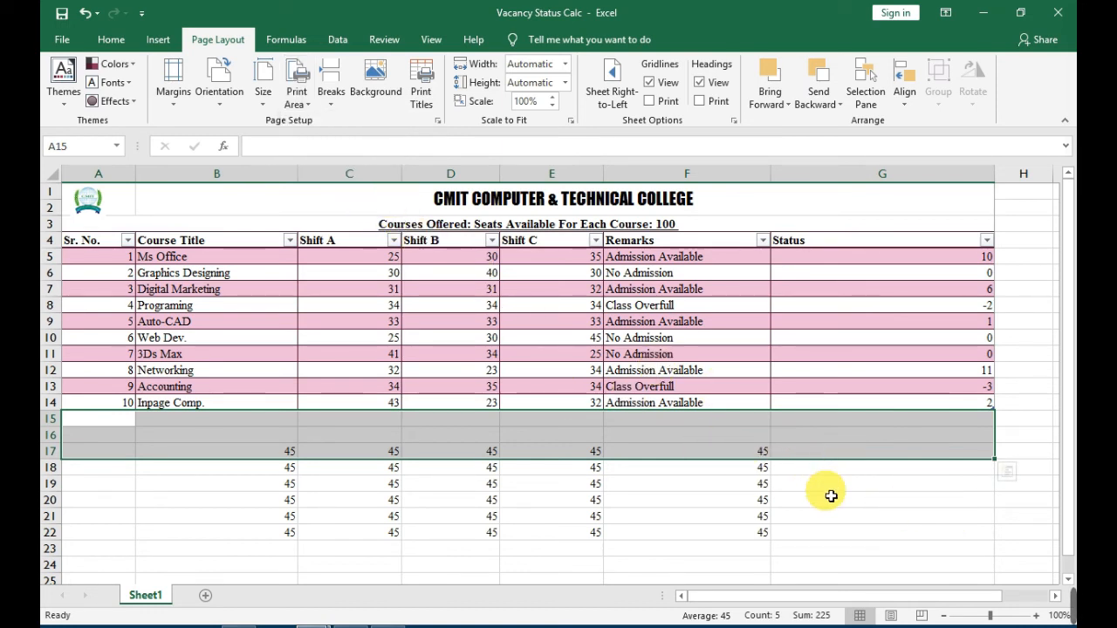
{"action": "left_click", "coordinate": [831, 489]}
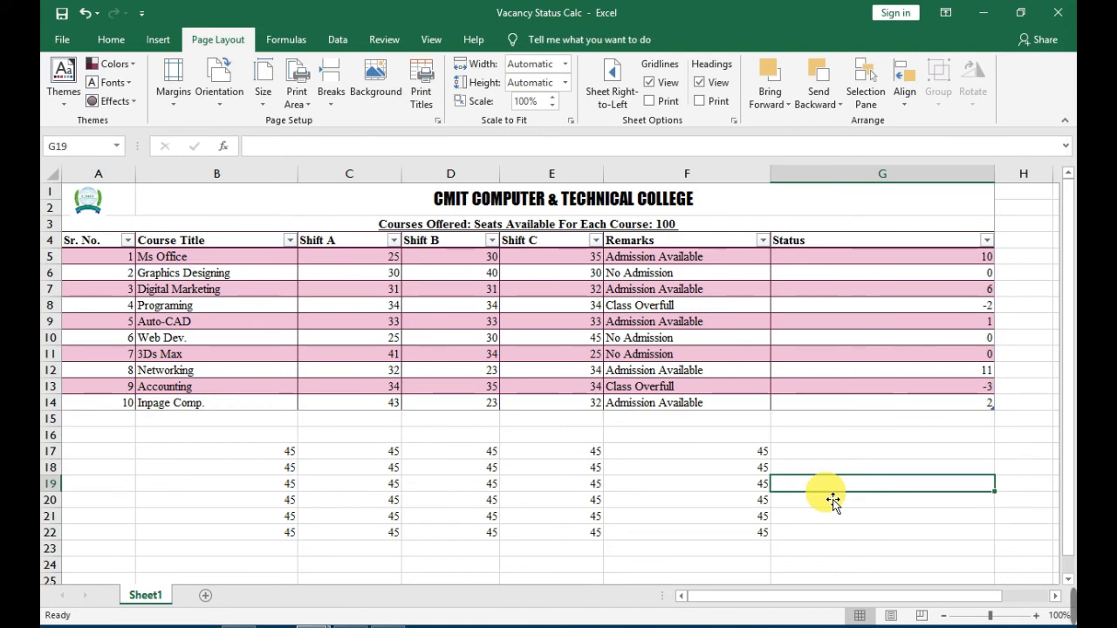
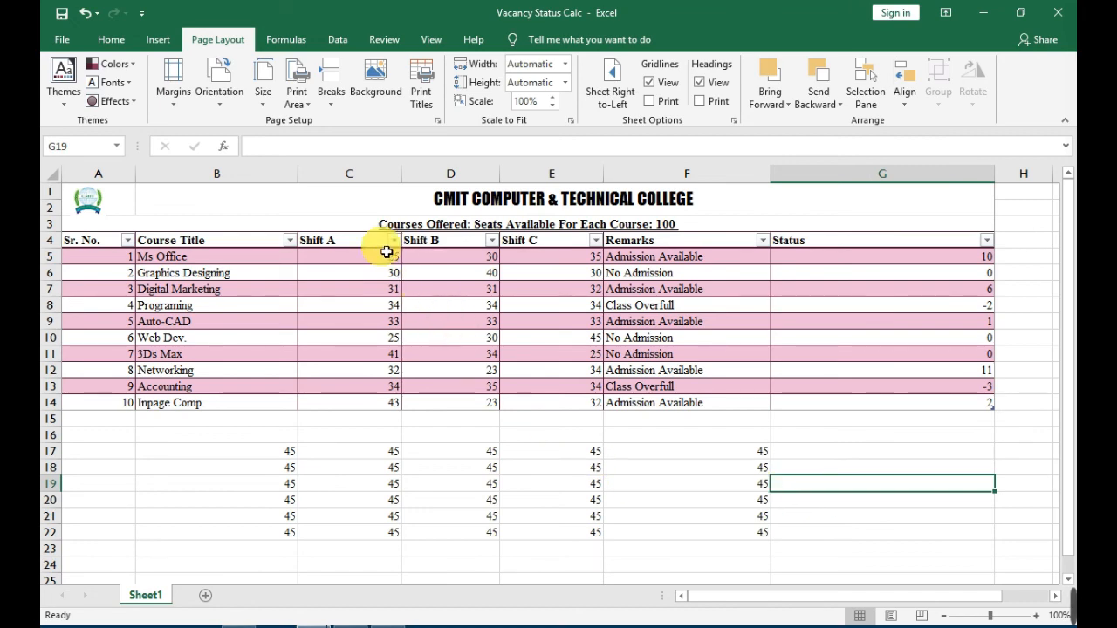
Set the "cmit page dp" picture from the Desktop as the sheet background and look over how it tiles across the worksheet.
{"action": "left_click", "coordinate": [375, 83]}
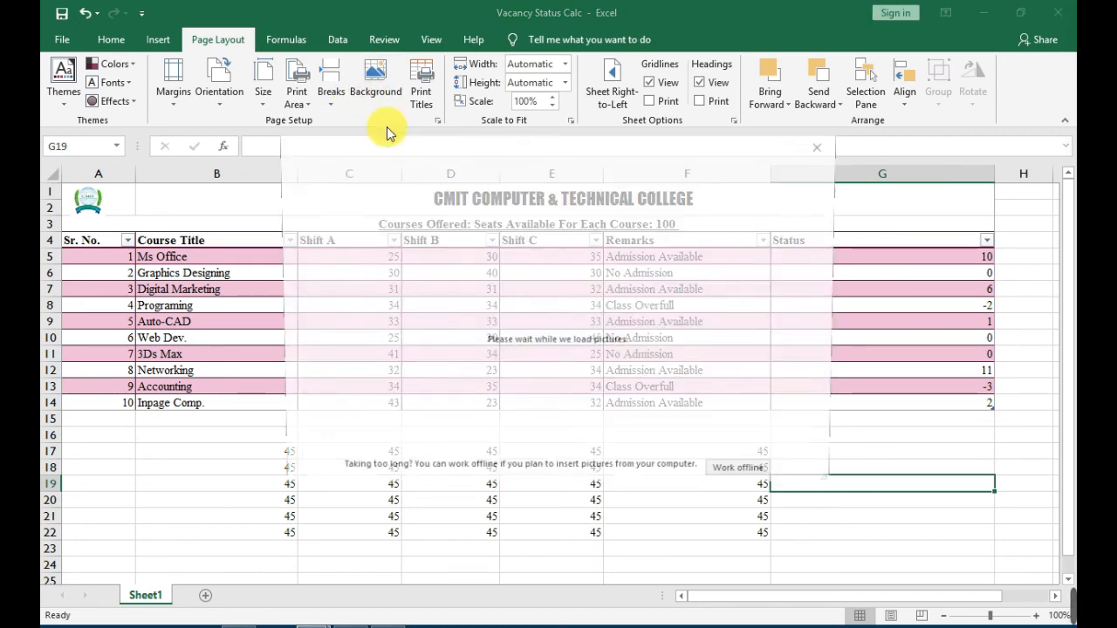
{"action": "left_click", "coordinate": [558, 357]}
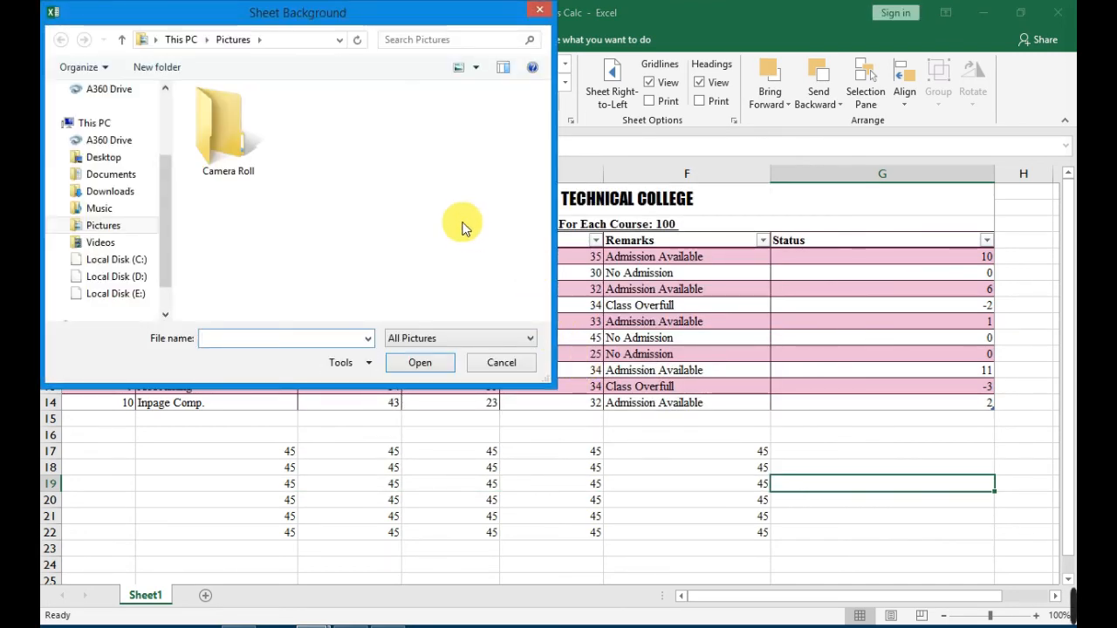
{"action": "left_click", "coordinate": [110, 157]}
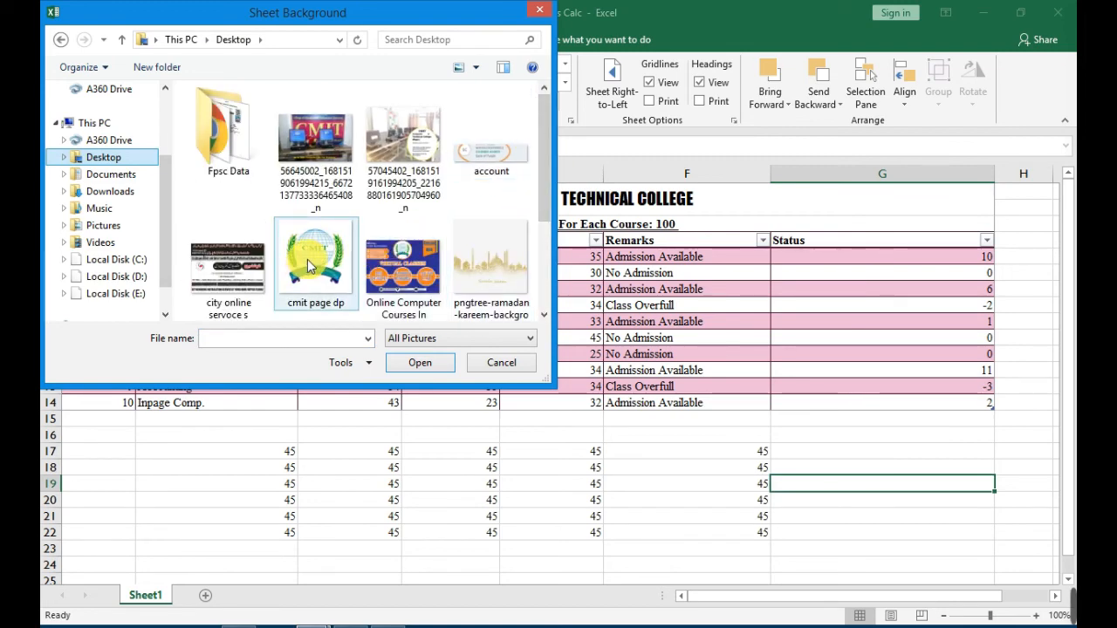
{"action": "left_click", "coordinate": [311, 266]}
{"action": "double_click", "coordinate": [311, 266]}
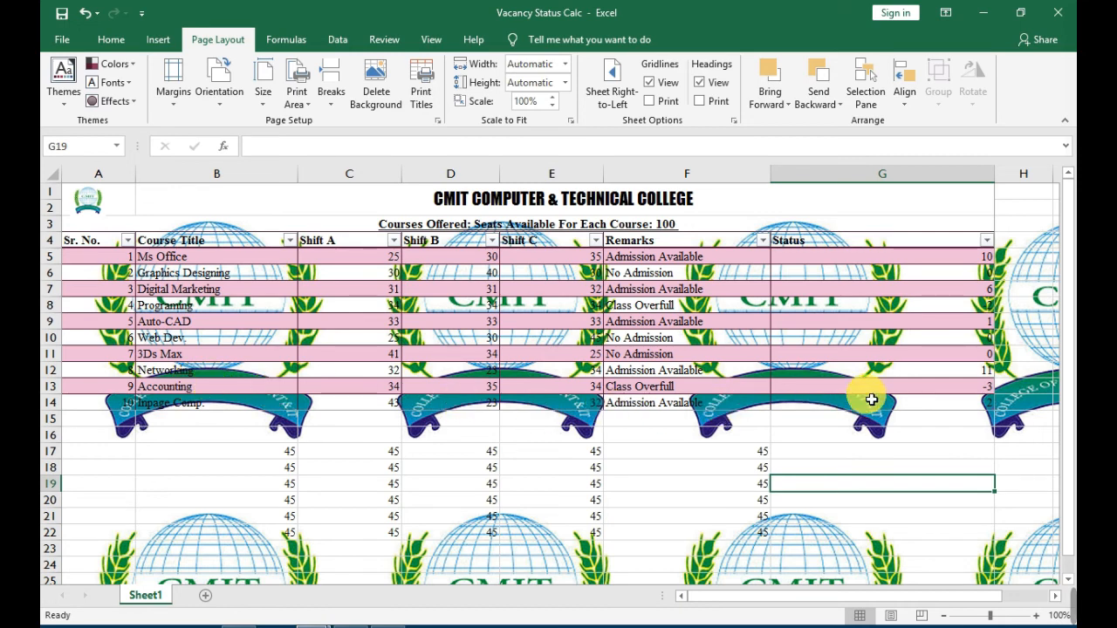
{"action": "left_click", "coordinate": [820, 272]}
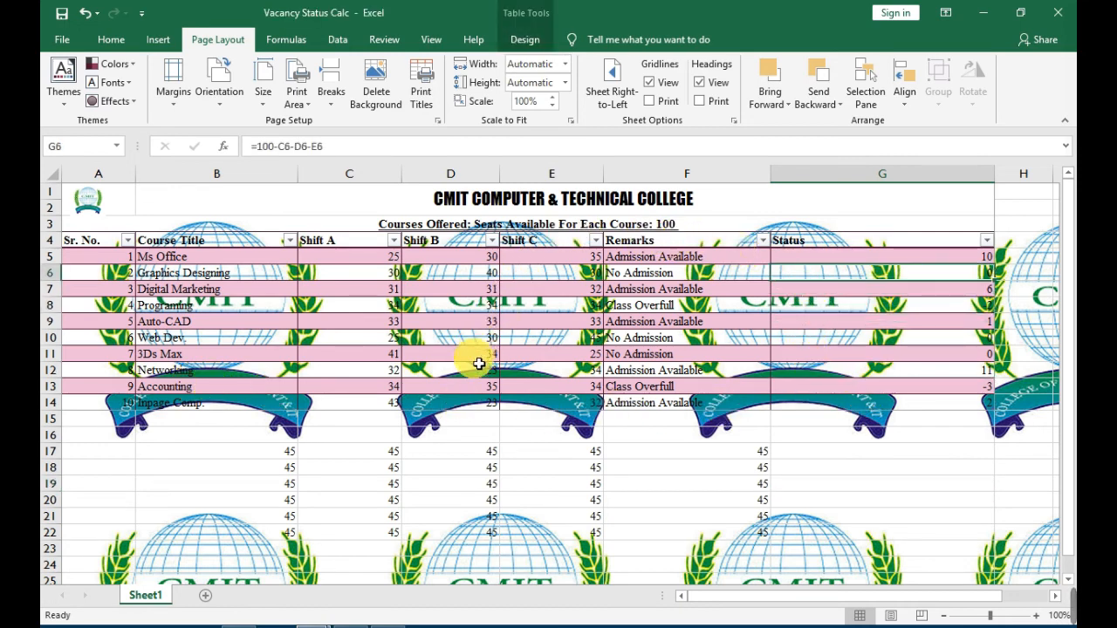
{"action": "scroll", "coordinate": [465, 463], "scroll_direction": "down", "scroll_amount": 8}
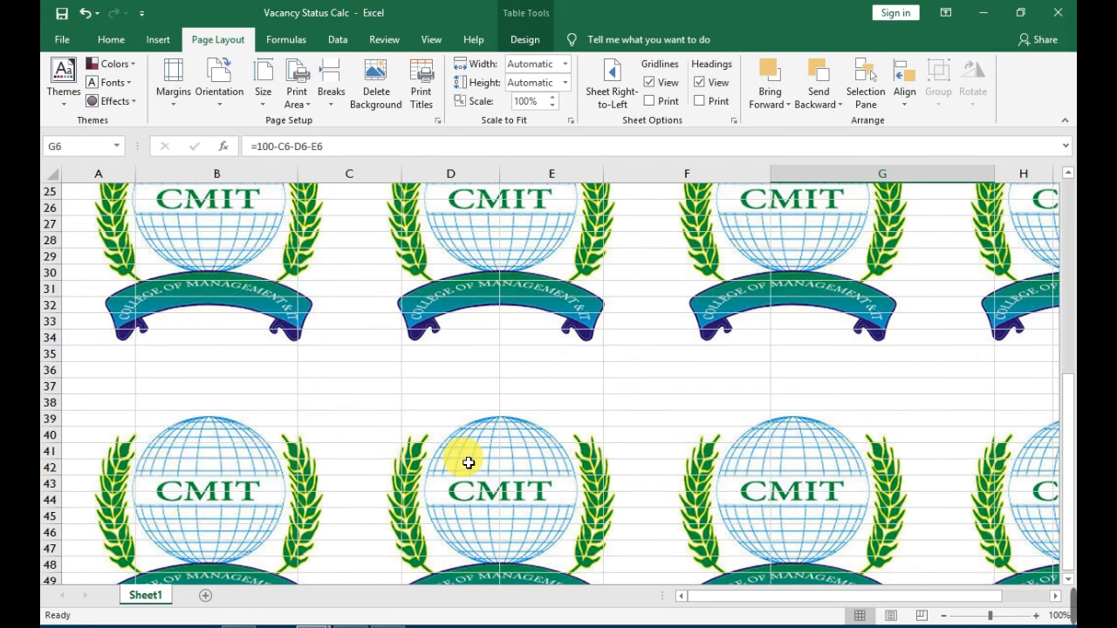
{"action": "scroll", "coordinate": [560, 503], "scroll_direction": "down", "scroll_amount": 2}
{"action": "scroll", "coordinate": [563, 504], "scroll_direction": "up", "scroll_amount": 10}
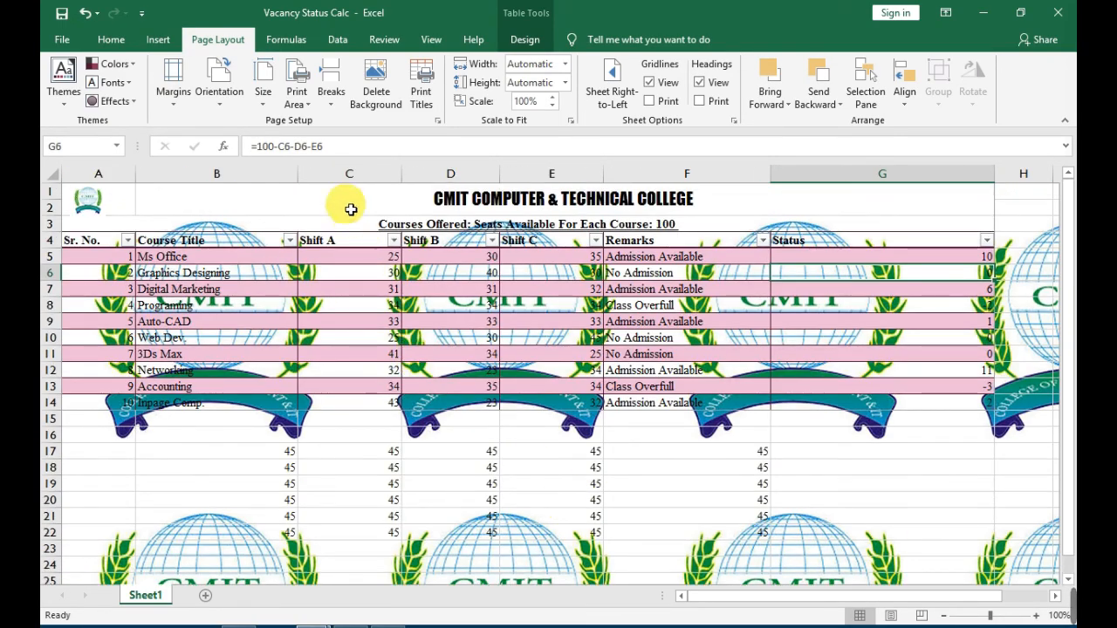
Delete the logo background and set the pngtree-ramadan-kareem picture from the Desktop as the sheet background instead.
{"action": "left_click", "coordinate": [373, 91]}
{"action": "left_click", "coordinate": [374, 95]}
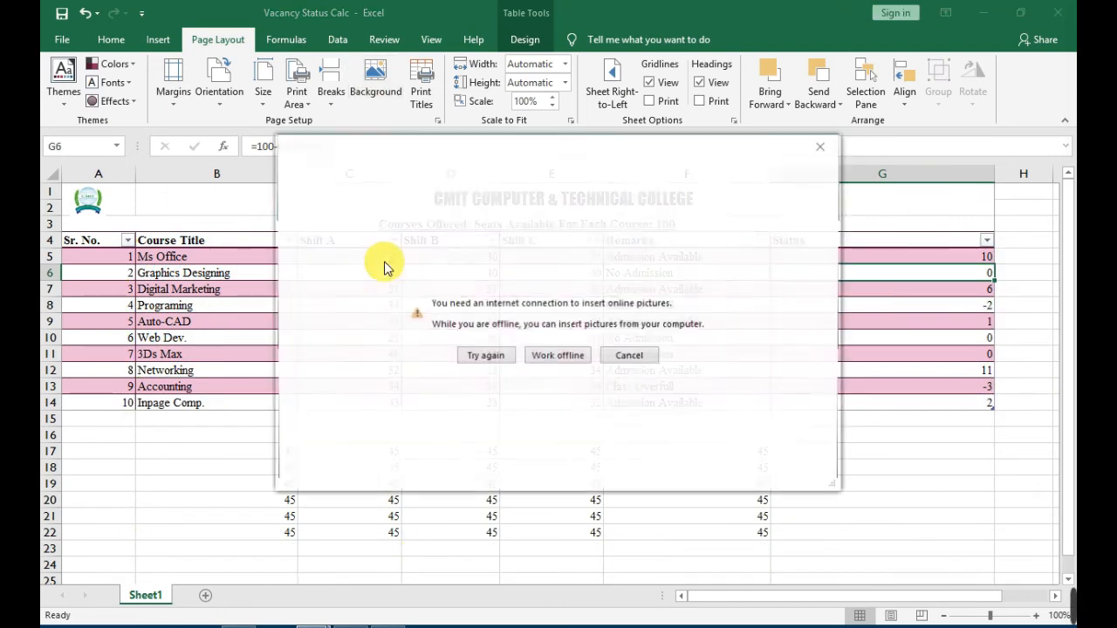
{"action": "left_click", "coordinate": [569, 361]}
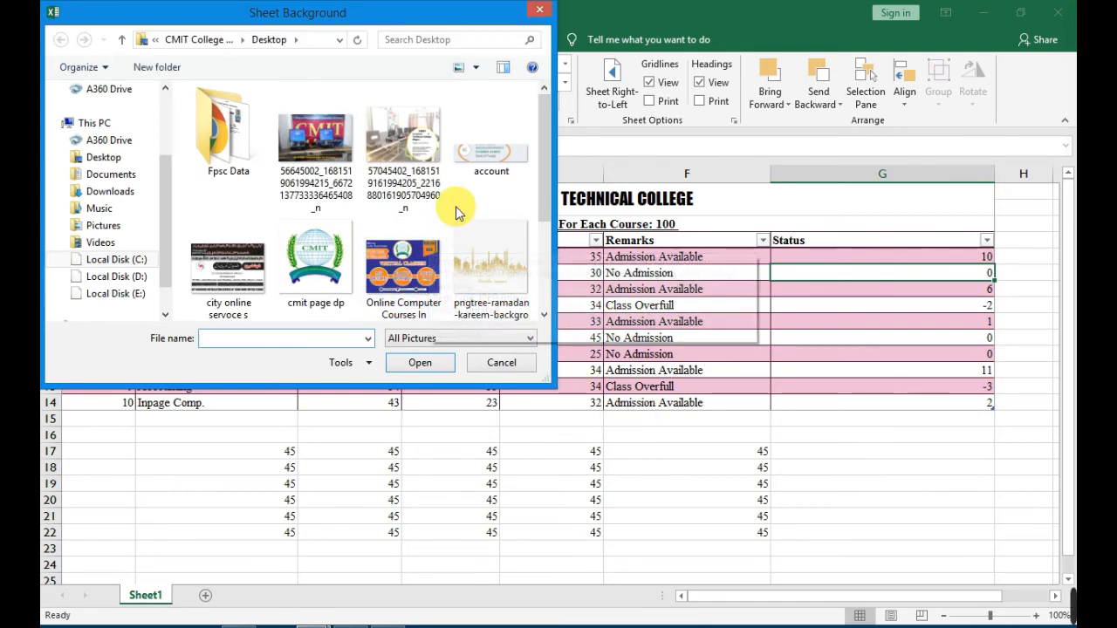
{"action": "double_click", "coordinate": [488, 275]}
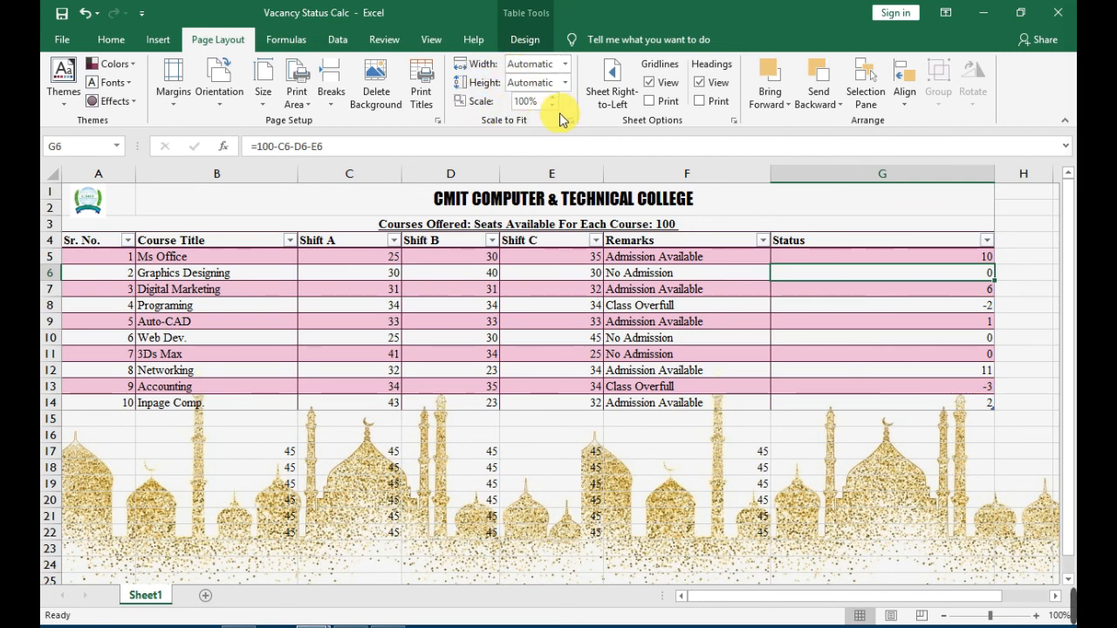
Switch the sheet to right-to-left, select column B and the college heading to show the direction, and restore left-to-right.
{"action": "left_click", "coordinate": [627, 96]}
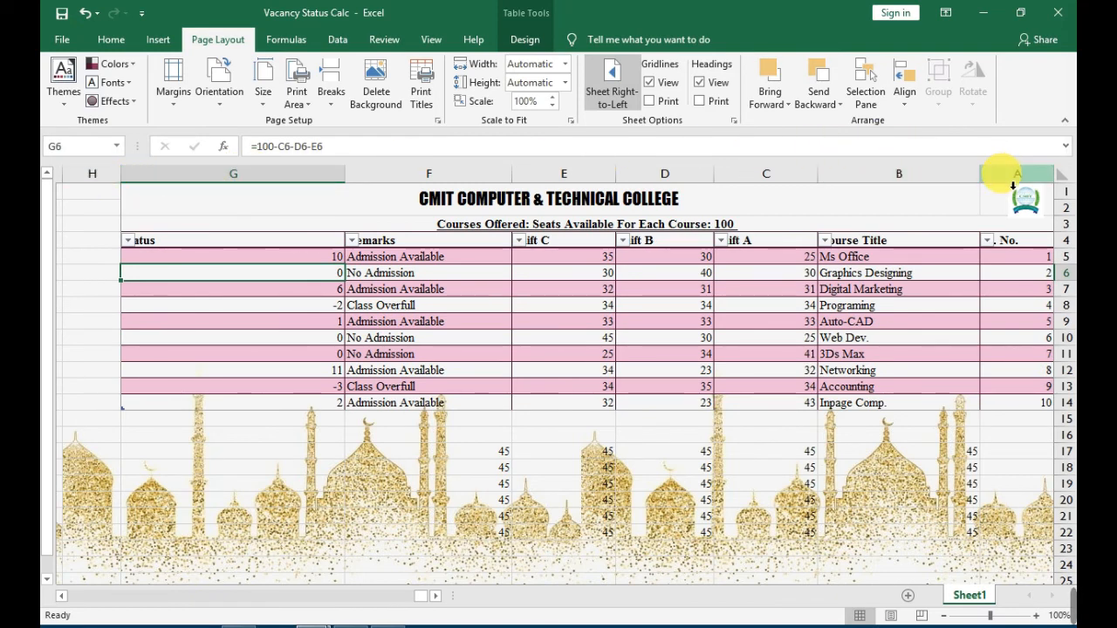
{"action": "left_click", "coordinate": [908, 174]}
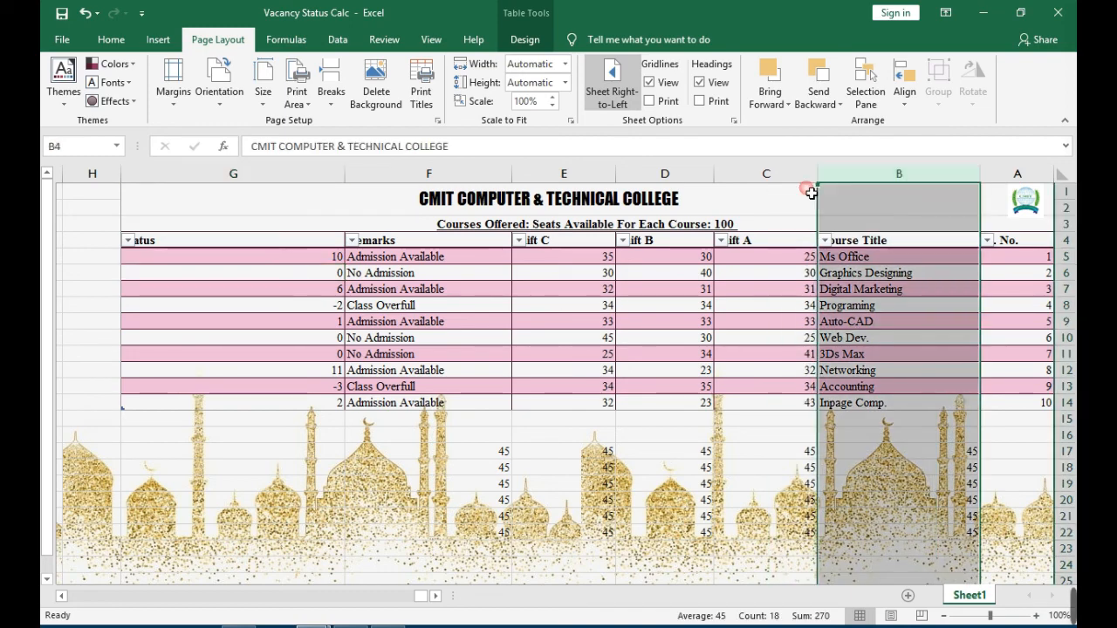
{"action": "left_click", "coordinate": [808, 190]}
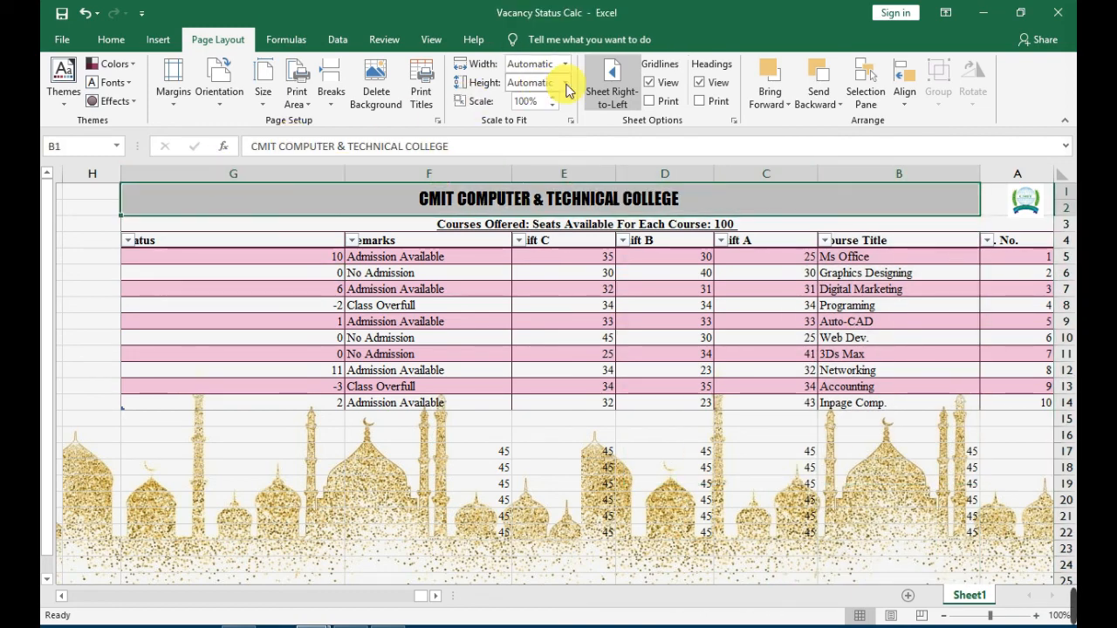
{"action": "left_click", "coordinate": [612, 83]}
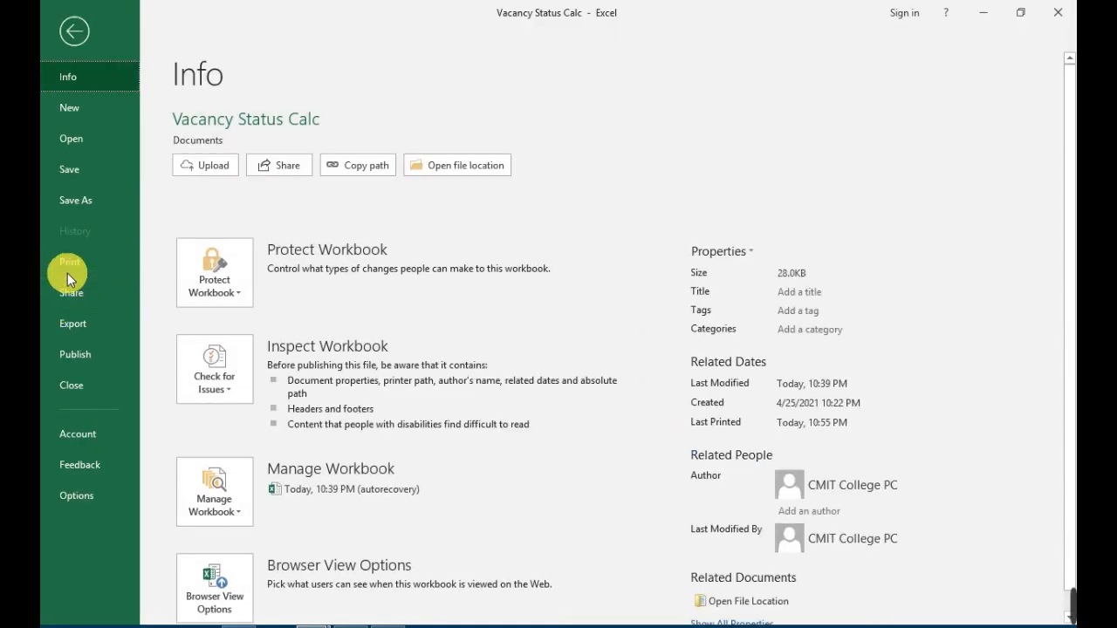
Check the print preview, return to the worksheet, and turn off both printing and on-screen display of gridlines and headings.
{"action": "left_click", "coordinate": [70, 261]}
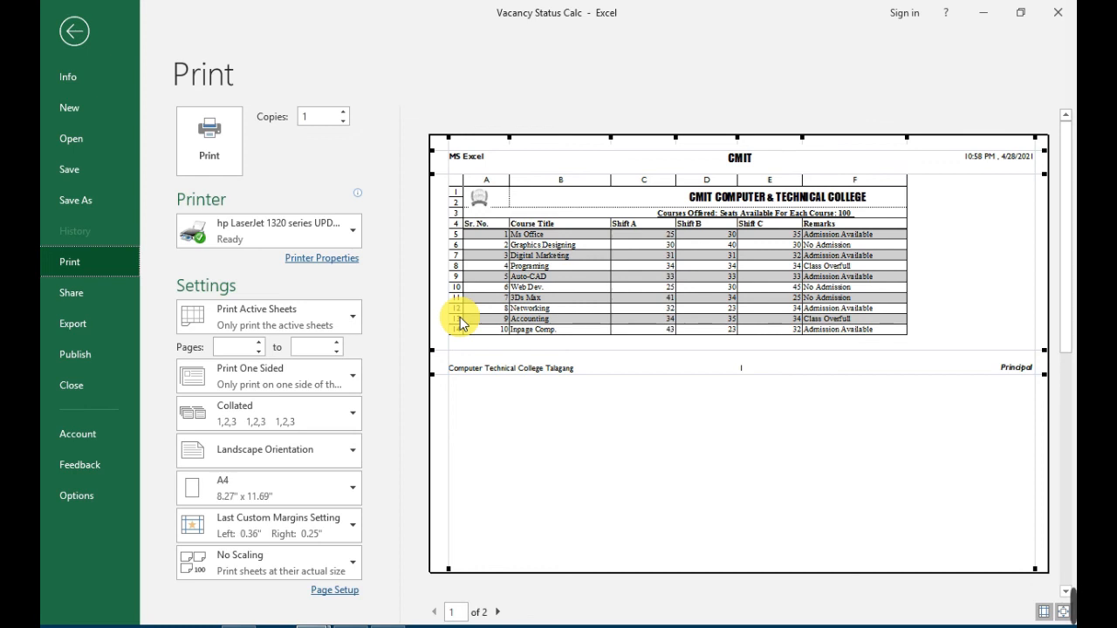
{"action": "key", "text": "Escape"}
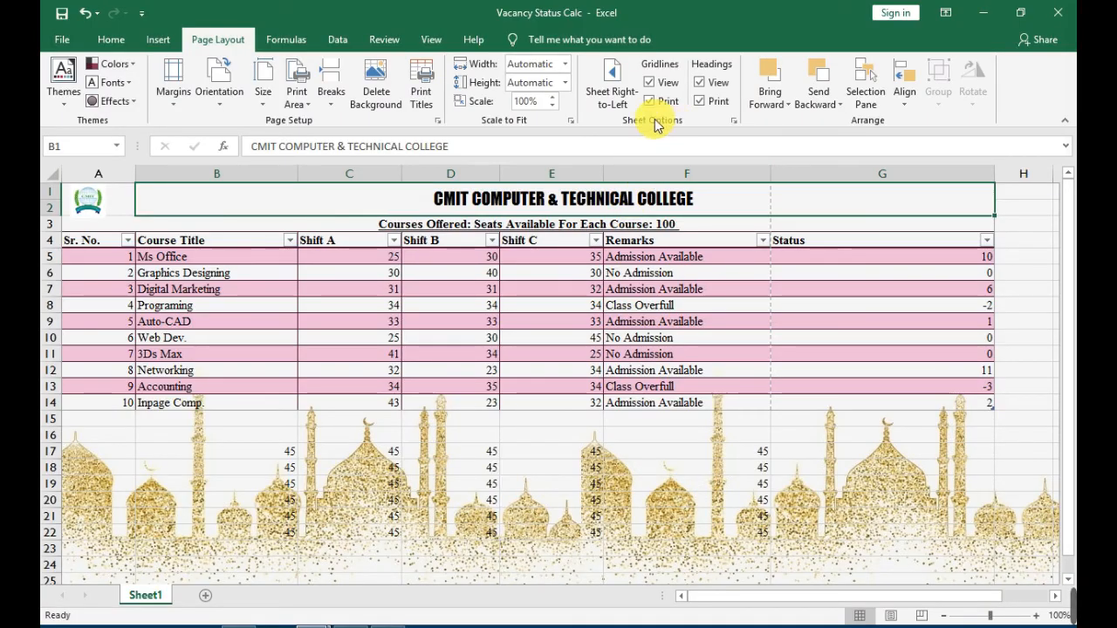
{"action": "left_click", "coordinate": [712, 103]}
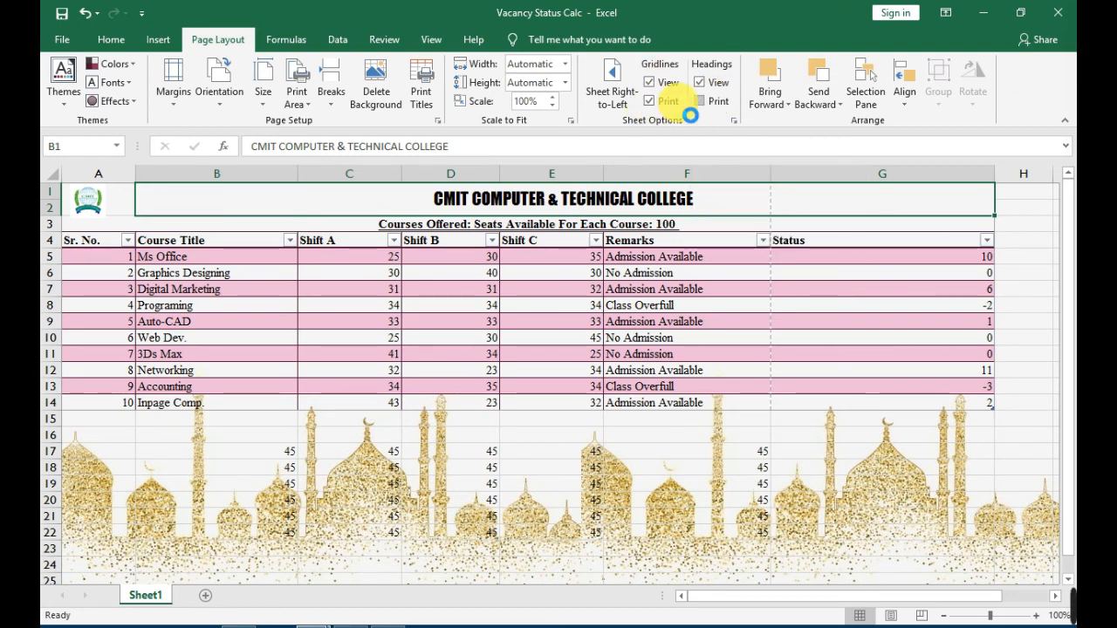
{"action": "left_click", "coordinate": [669, 103]}
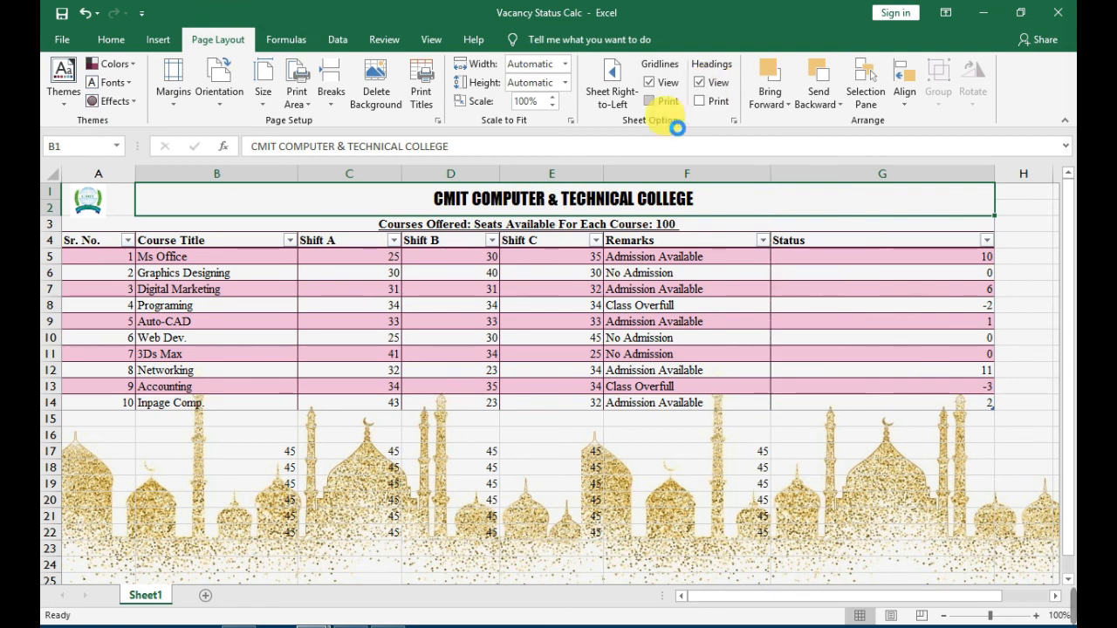
{"action": "left_click", "coordinate": [666, 83]}
{"action": "left_click", "coordinate": [699, 82]}
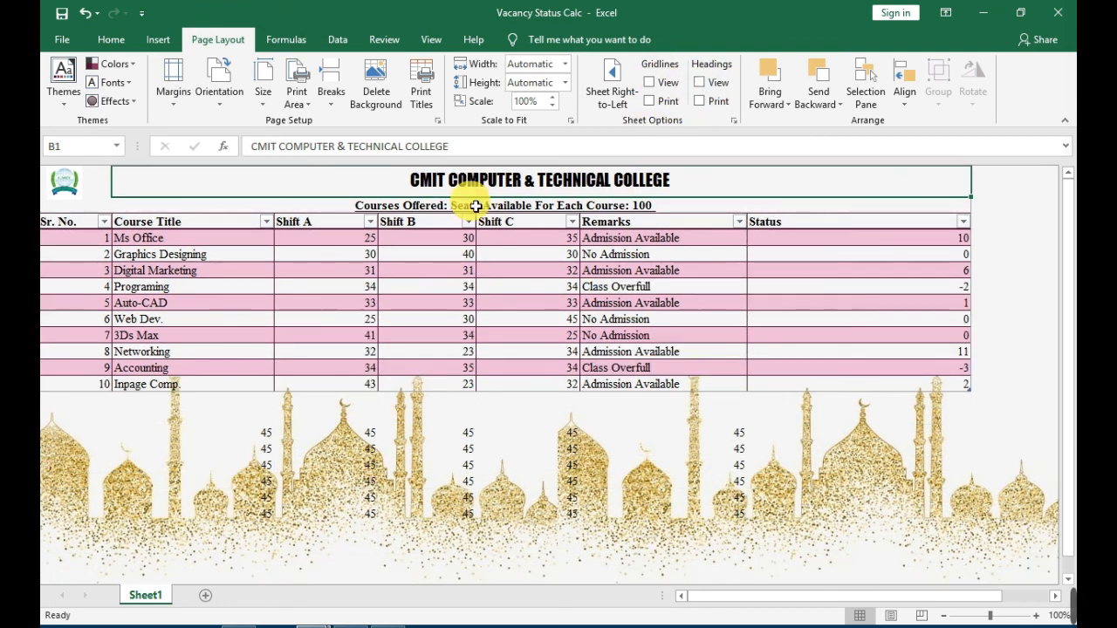
Examine the worksheet without gridlines and headings, selecting several blank cells over the background below the data.
{"action": "scroll", "coordinate": [640, 392], "scroll_direction": "down", "scroll_amount": 5}
{"action": "scroll", "coordinate": [640, 392], "scroll_direction": "up", "scroll_amount": 4}
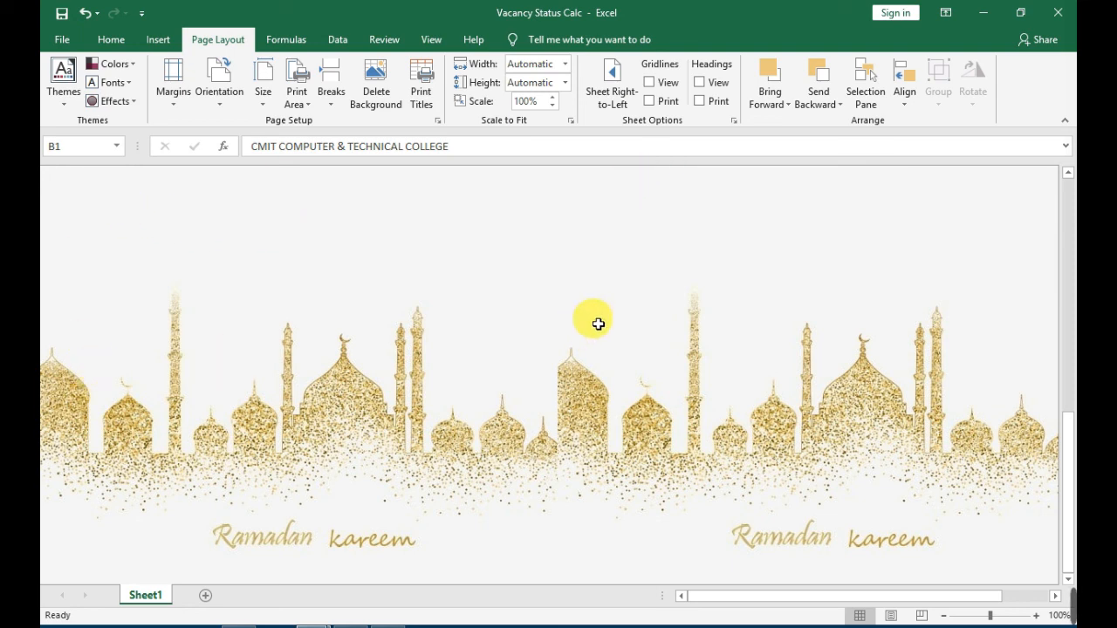
{"action": "left_click", "coordinate": [573, 280]}
{"action": "left_click", "coordinate": [426, 227]}
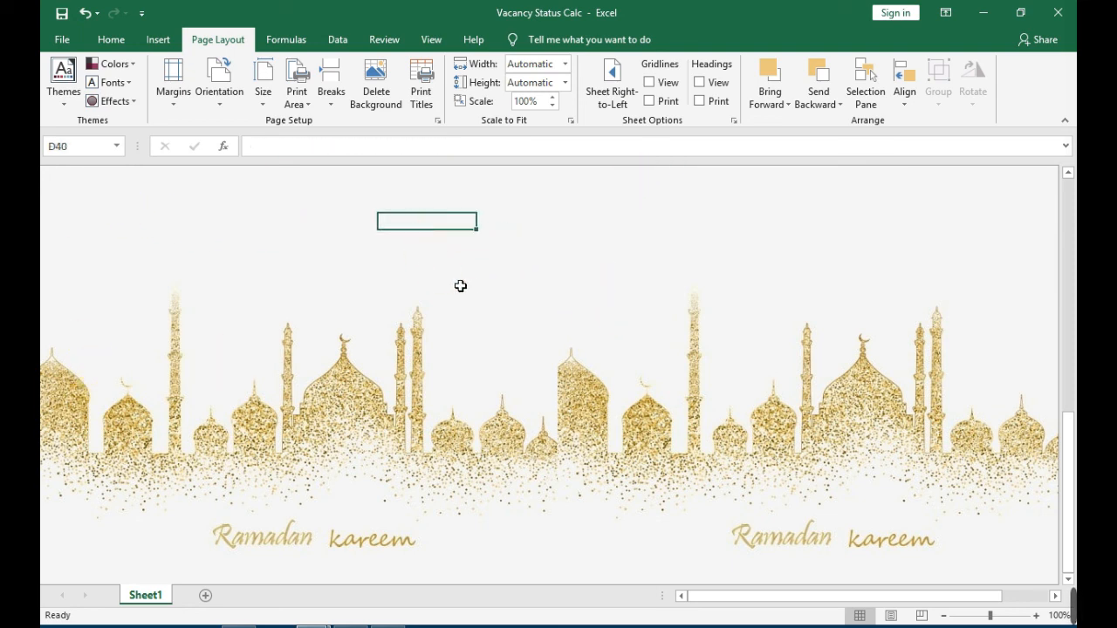
{"action": "left_click", "coordinate": [462, 286]}
{"action": "left_click", "coordinate": [597, 228]}
{"action": "left_click", "coordinate": [611, 287]}
{"action": "left_click", "coordinate": [489, 268]}
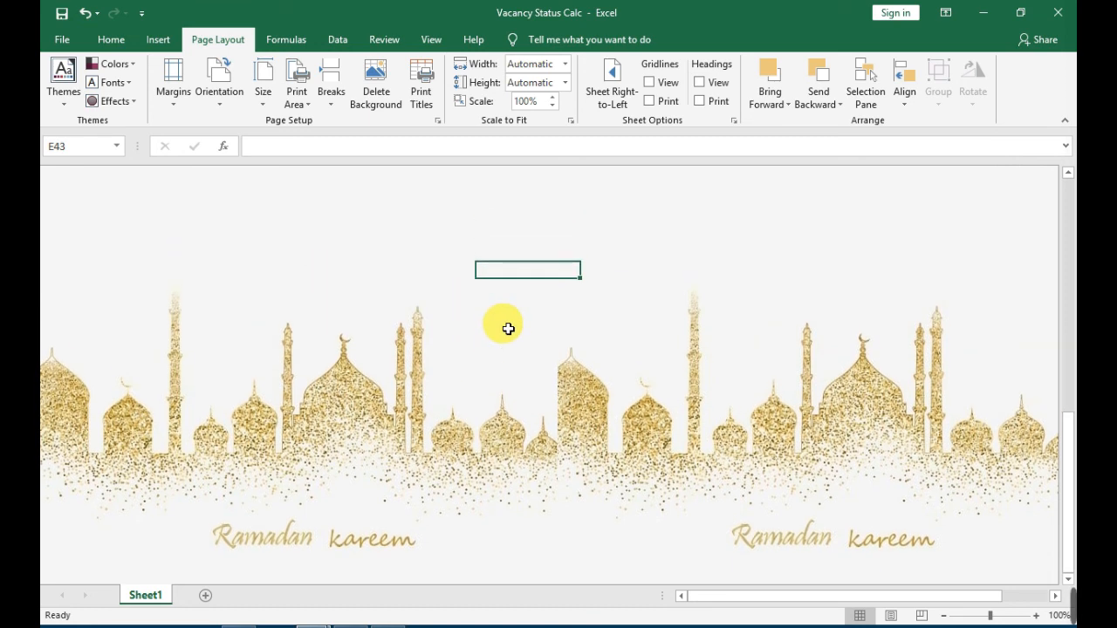
{"action": "left_click", "coordinate": [436, 240]}
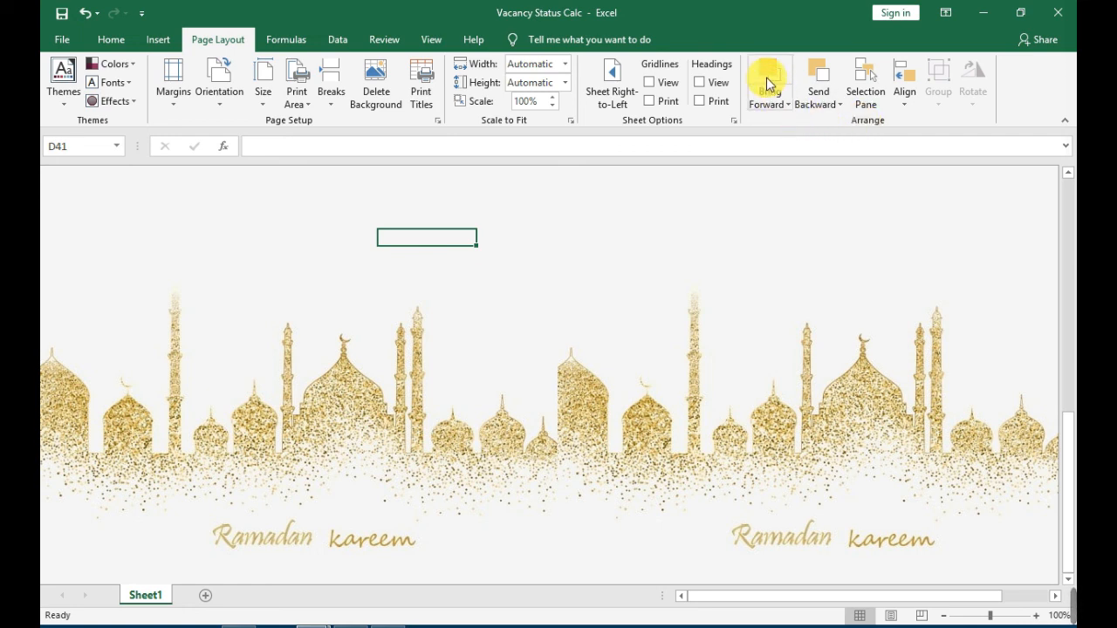
Draw a rectangle shape about 1.29" high and 1.12" wide over the blank area below the data.
{"action": "left_click", "coordinate": [160, 41]}
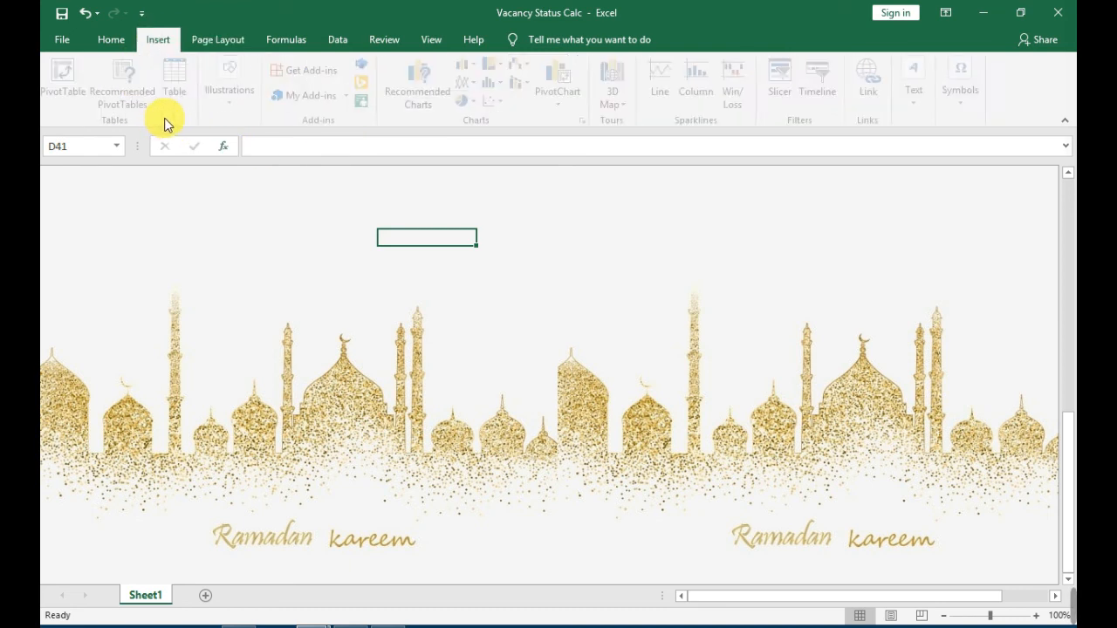
{"action": "left_click", "coordinate": [235, 92]}
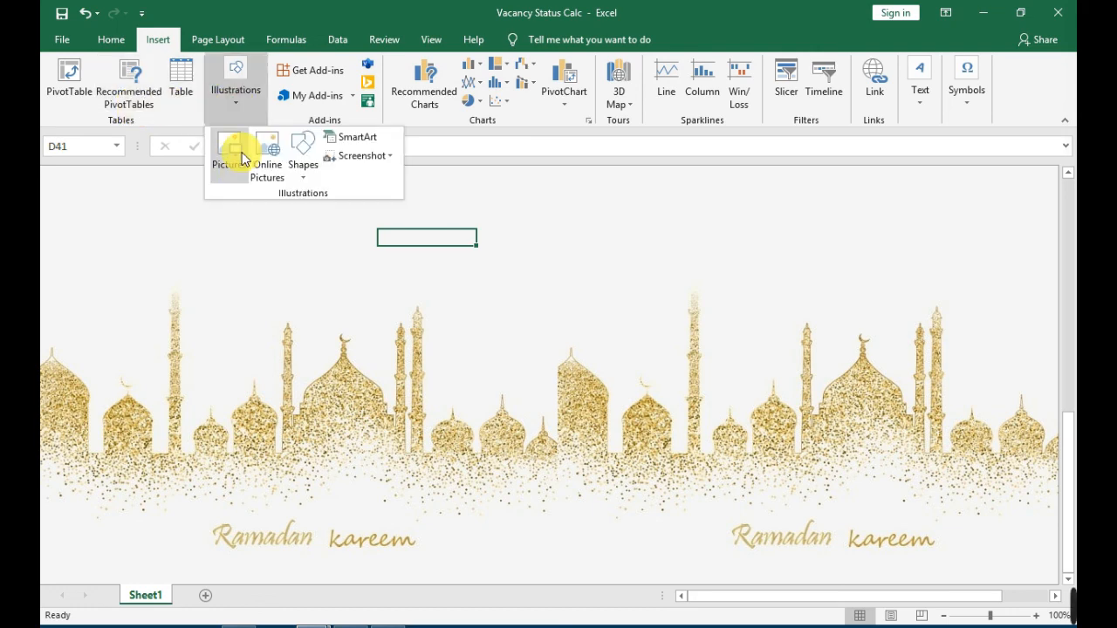
{"action": "left_click", "coordinate": [308, 165]}
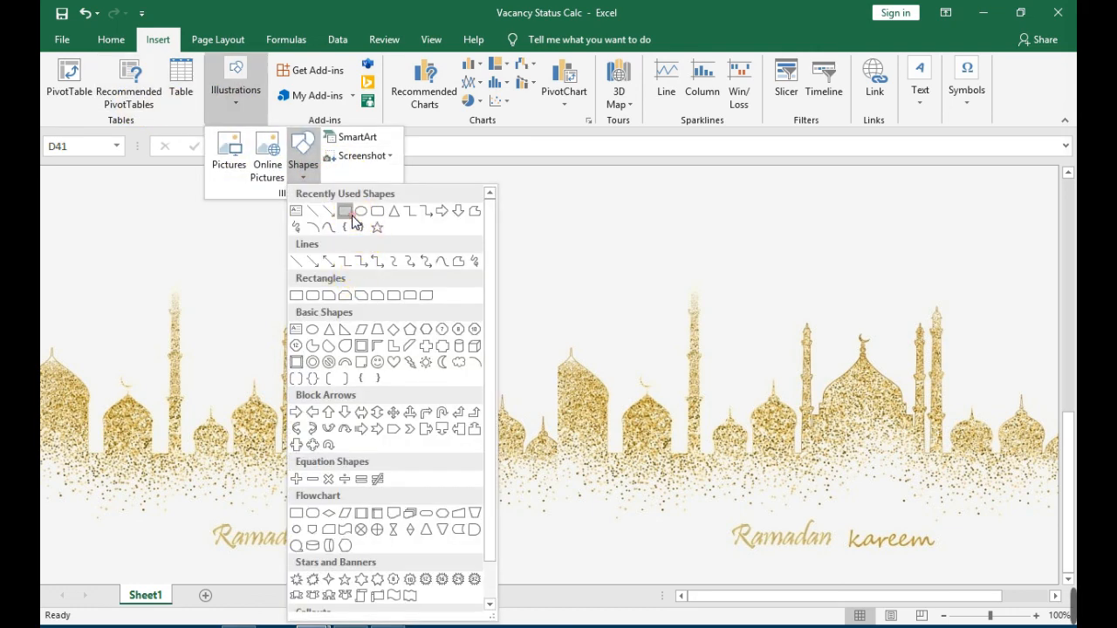
{"action": "left_click", "coordinate": [353, 216]}
{"action": "left_click_drag", "start_coordinate": [304, 231], "coordinate": [393, 334]}
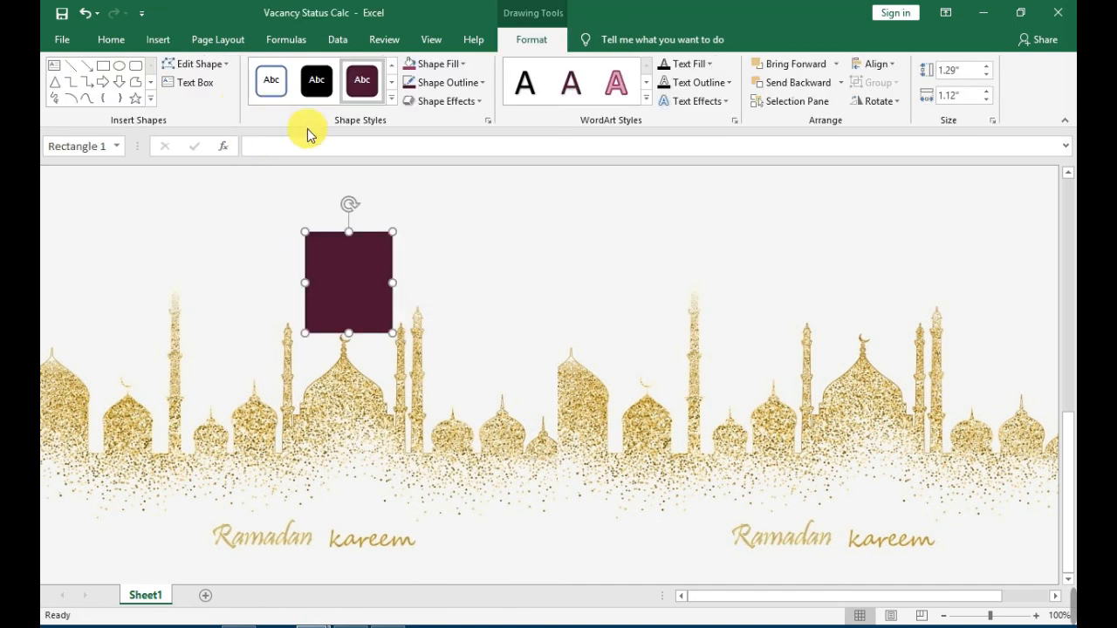
Draw an oval about 1.24" high and 1.15" wide, apply the black shape style, and move it to overlap the rectangle further.
{"action": "left_click", "coordinate": [119, 65]}
{"action": "left_click_drag", "start_coordinate": [356, 293], "coordinate": [458, 401]}
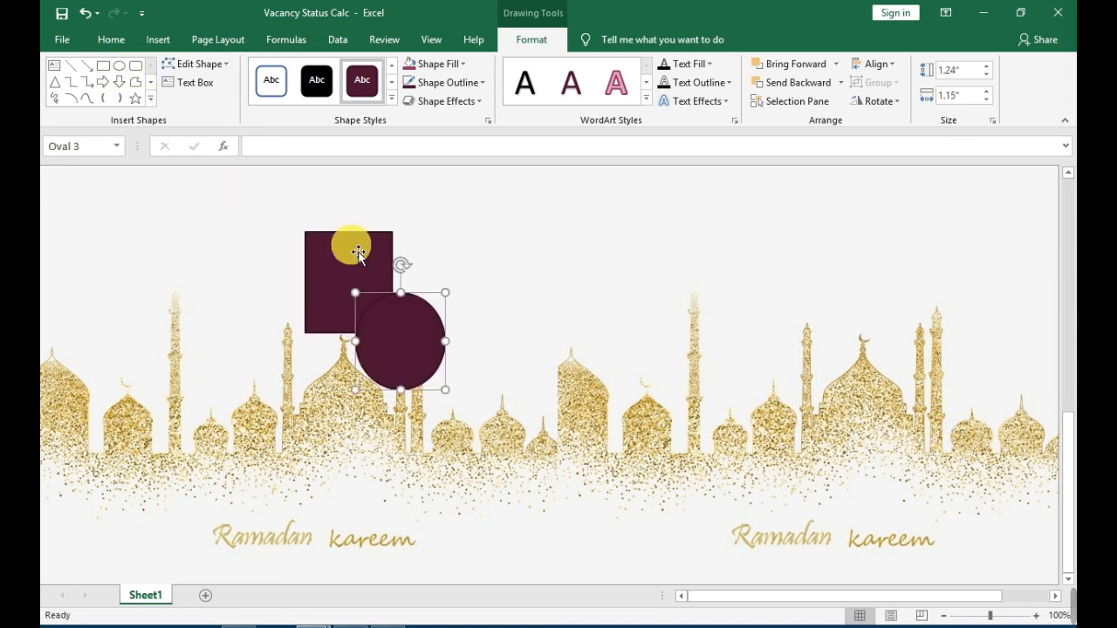
{"action": "left_click", "coordinate": [317, 94]}
{"action": "left_click_drag", "start_coordinate": [397, 361], "coordinate": [376, 334]}
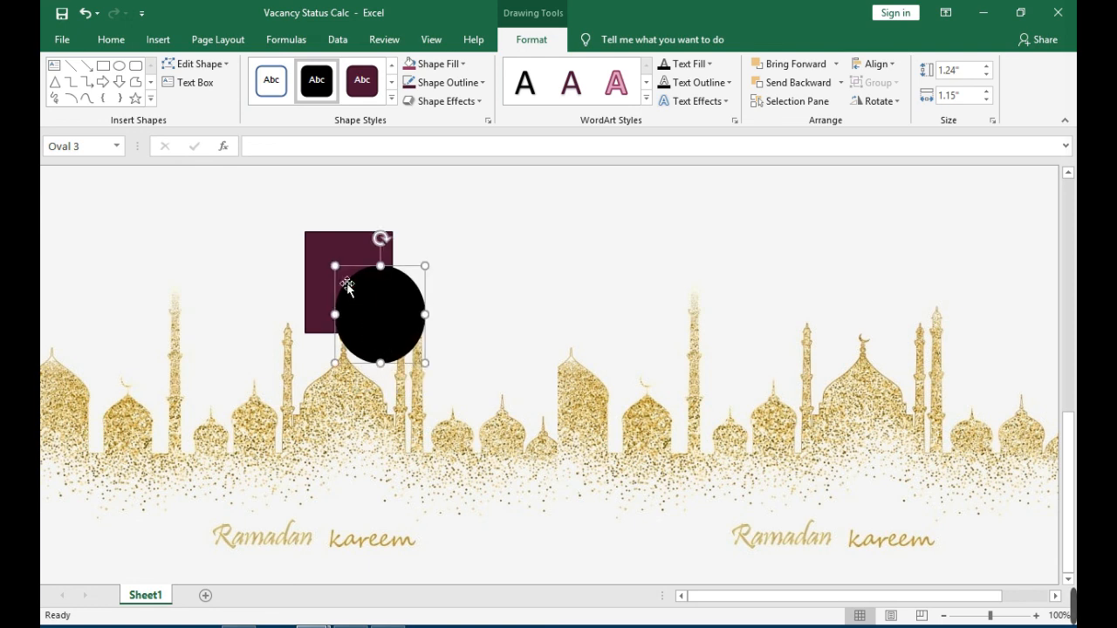
{"action": "left_click", "coordinate": [367, 313]}
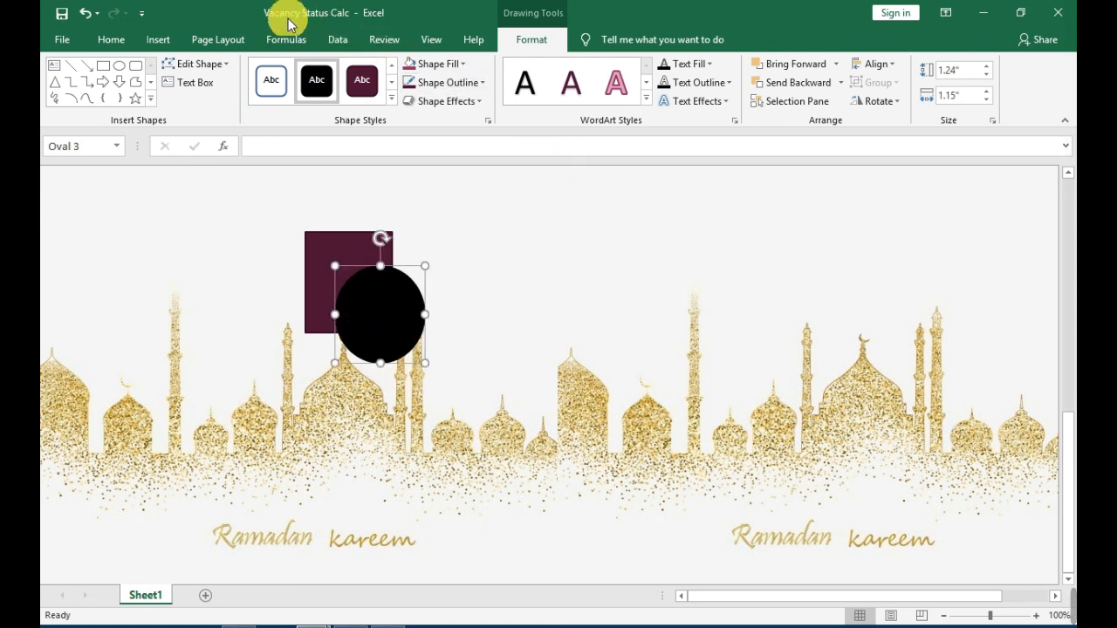
Send the black oval backward behind the rectangle and bring it forward again.
{"action": "left_click", "coordinate": [236, 40]}
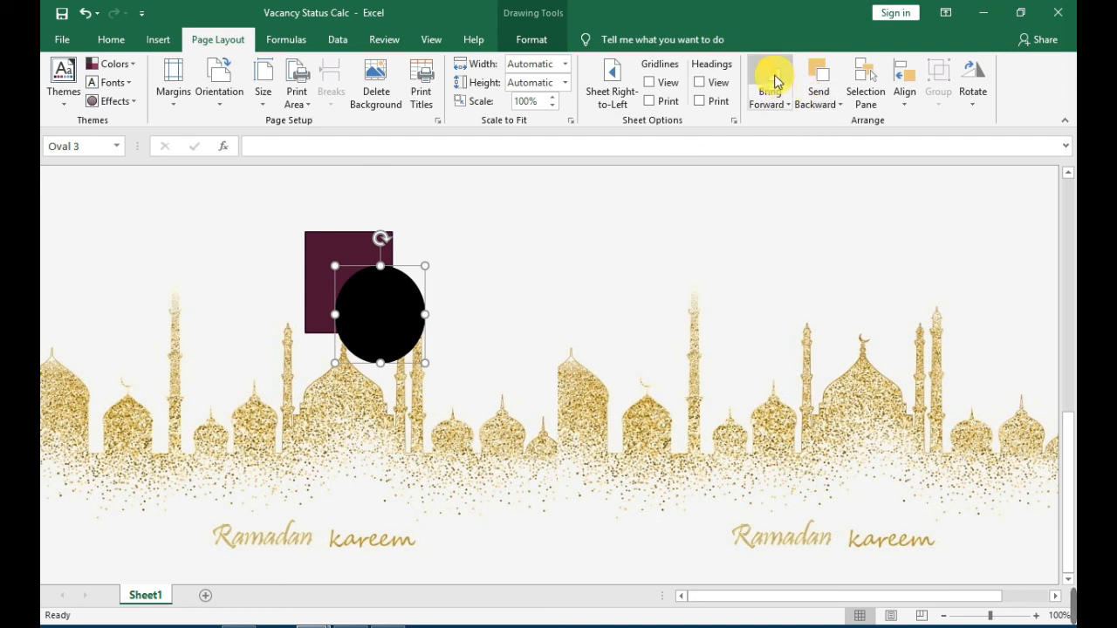
{"action": "left_click", "coordinate": [820, 83]}
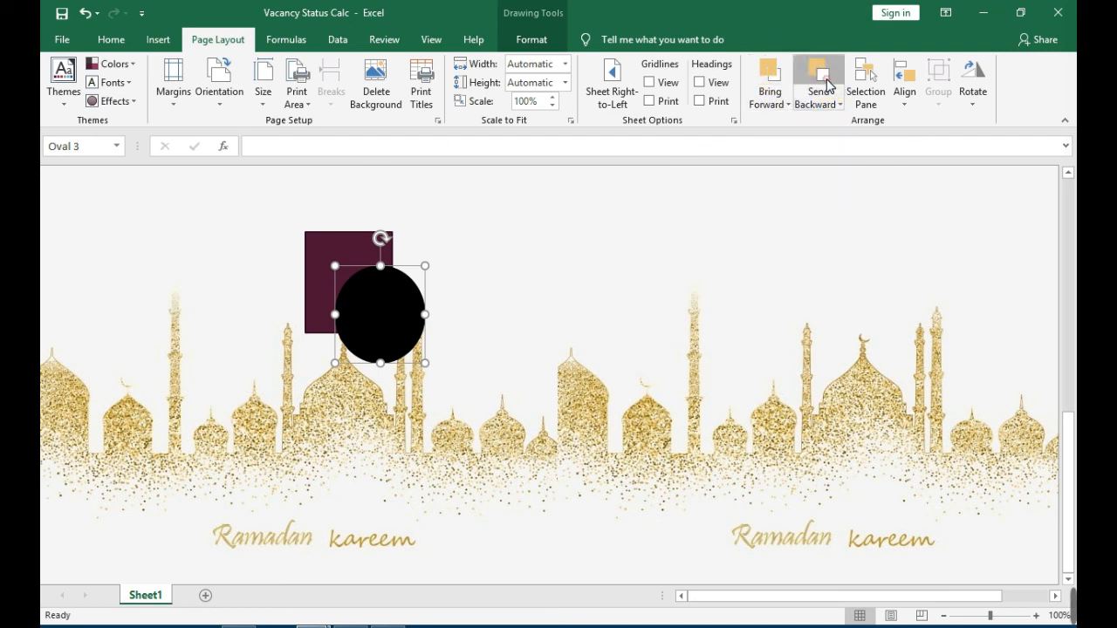
{"action": "left_click", "coordinate": [766, 77]}
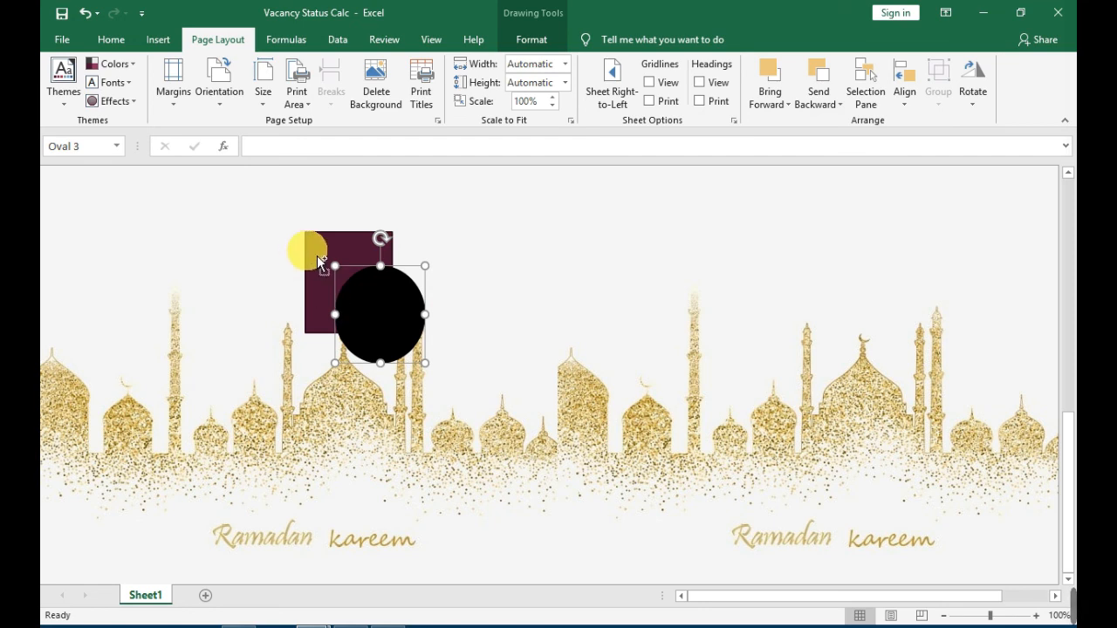
Select the rectangle together with the black oval and align the two shapes with Align Center and Align Middle.
{"action": "left_click", "coordinate": [314, 253], "text": "shift"}
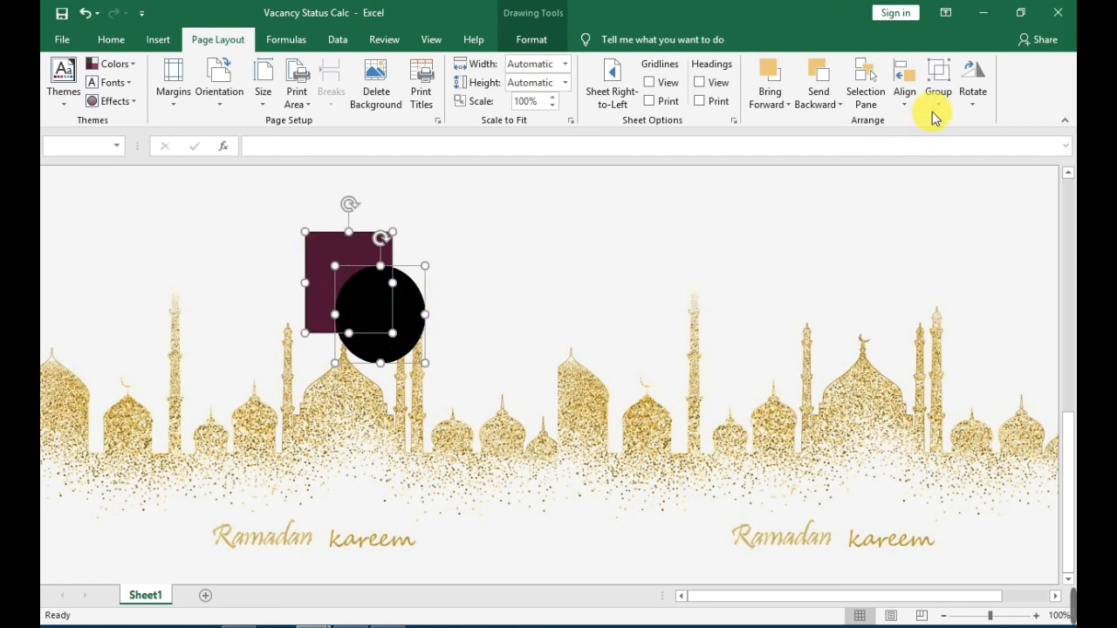
{"action": "left_click", "coordinate": [906, 92]}
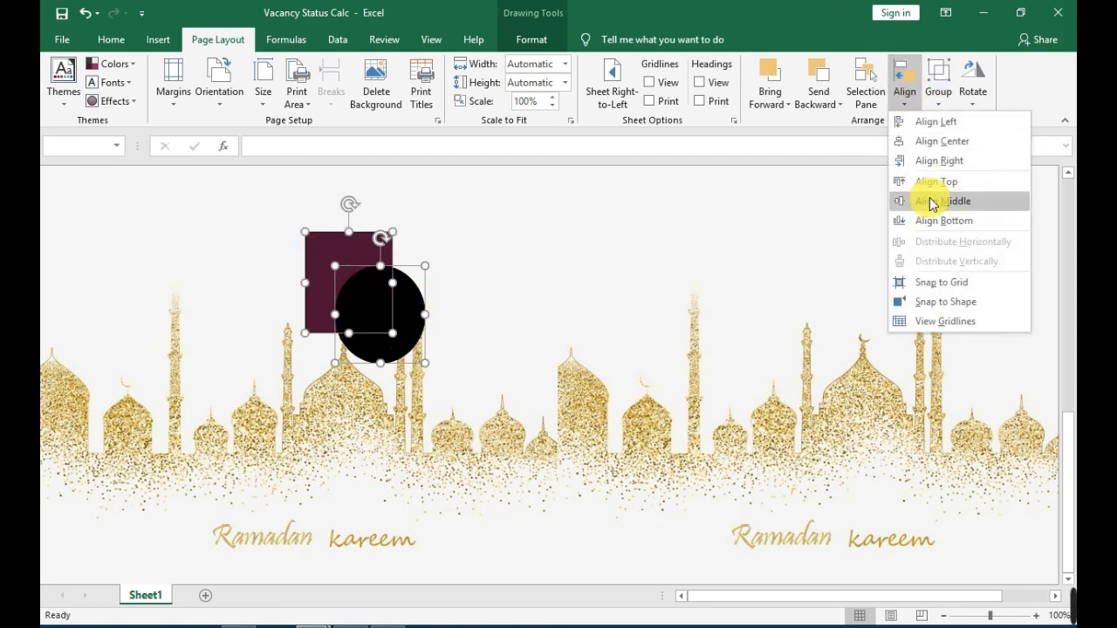
{"action": "left_click", "coordinate": [931, 143]}
{"action": "left_click", "coordinate": [913, 103]}
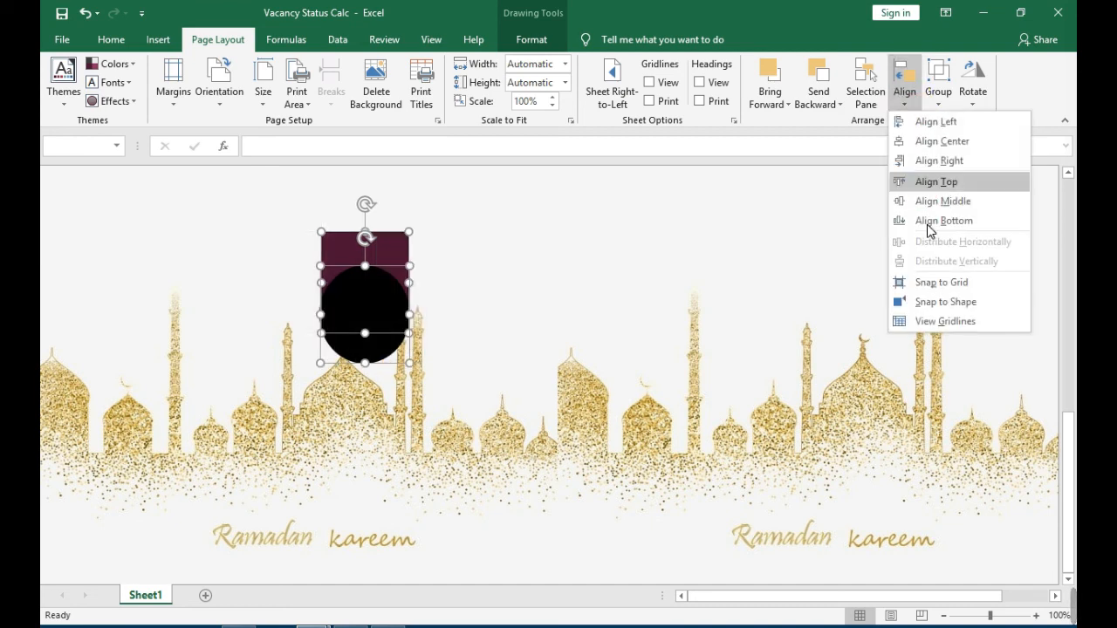
{"action": "left_click", "coordinate": [930, 199]}
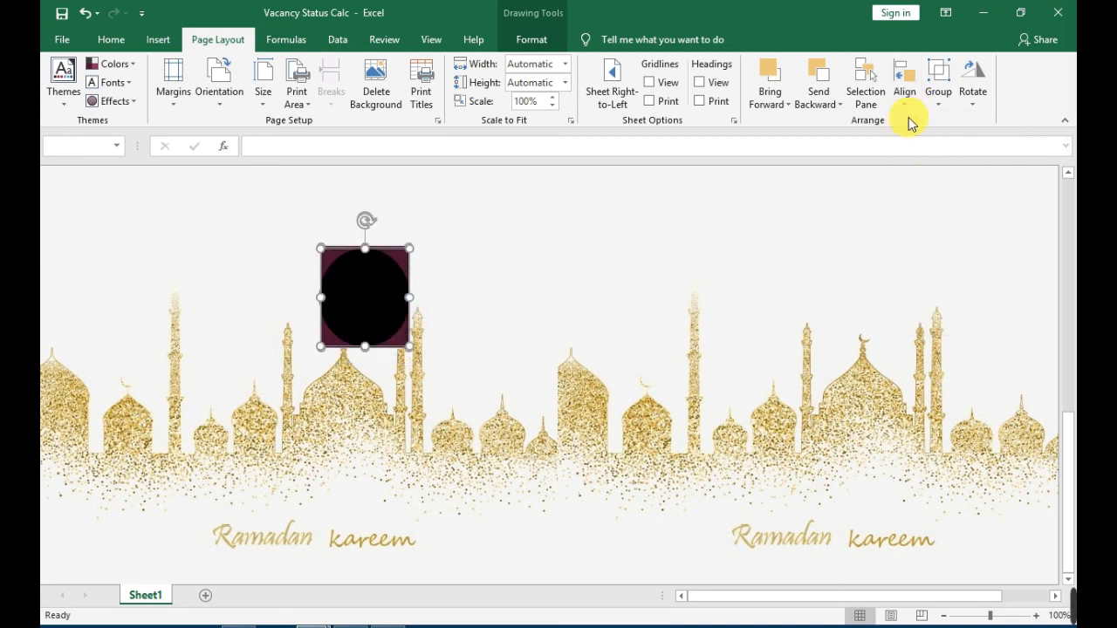
Group the rectangle and the oval, rotate the group left 90°, and deselect it.
{"action": "left_click", "coordinate": [939, 94]}
{"action": "left_click", "coordinate": [943, 124]}
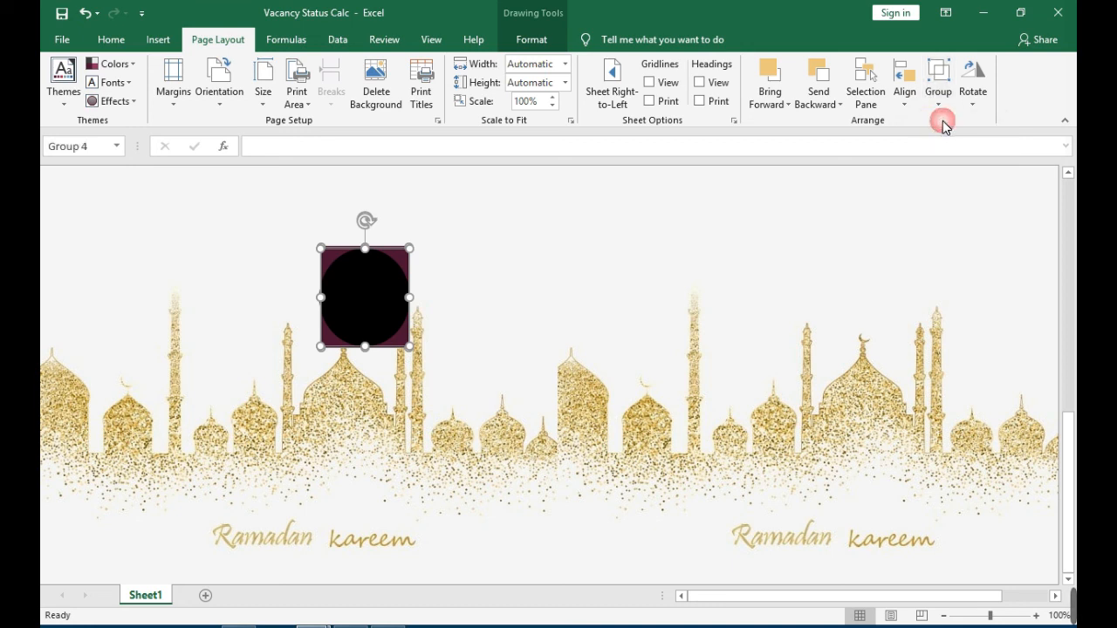
{"action": "left_click", "coordinate": [967, 101]}
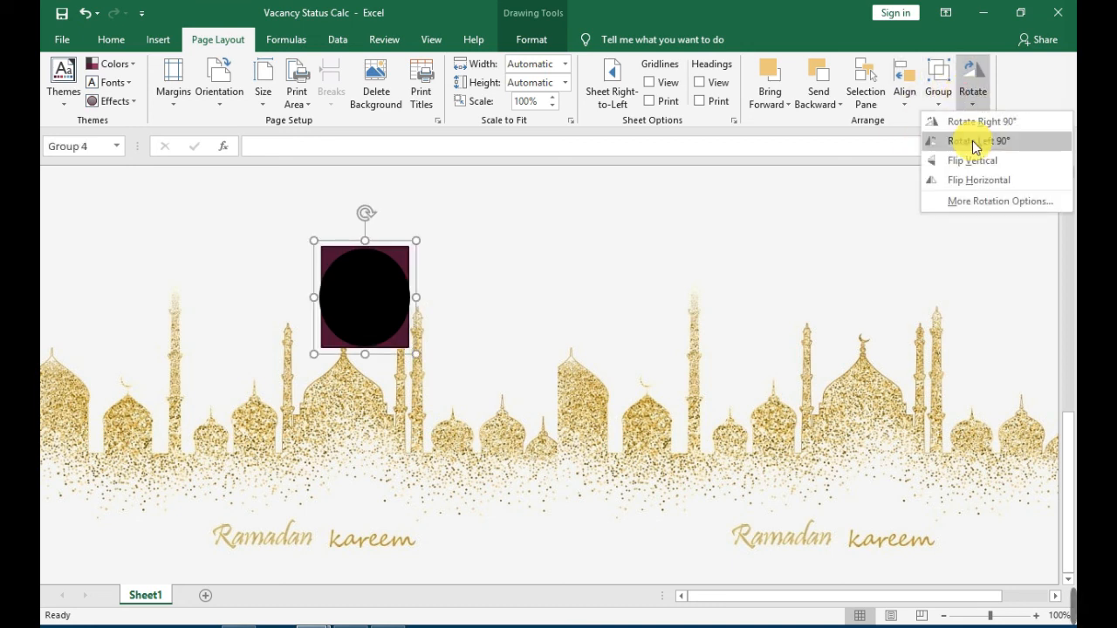
{"action": "left_click", "coordinate": [960, 140]}
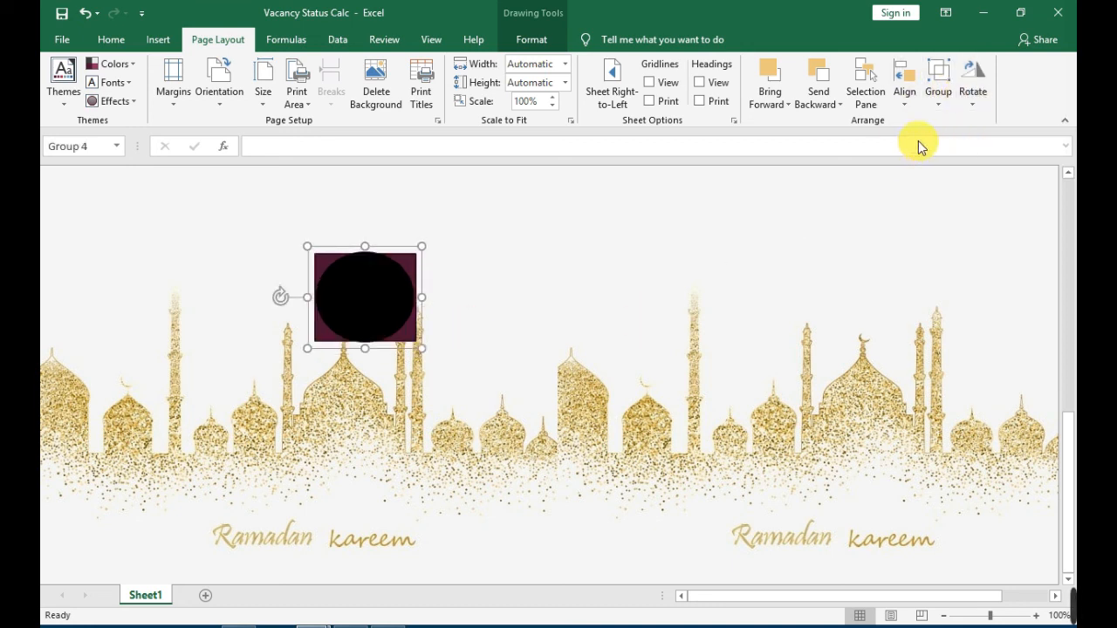
{"action": "left_click", "coordinate": [620, 269]}
{"action": "scroll", "coordinate": [620, 266], "scroll_direction": "up", "scroll_amount": 8}
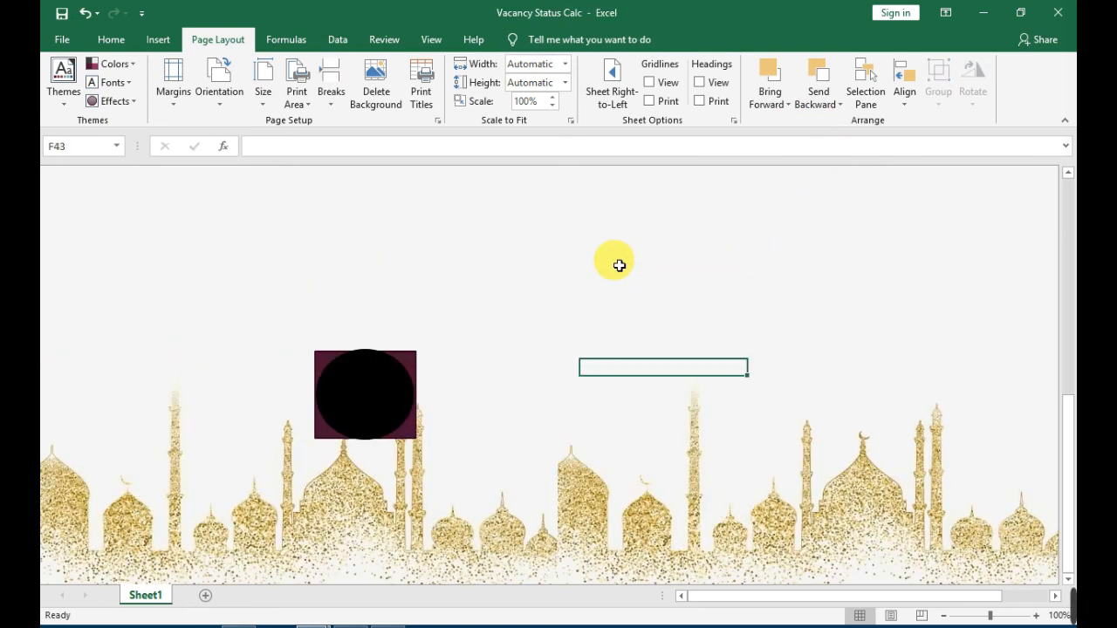